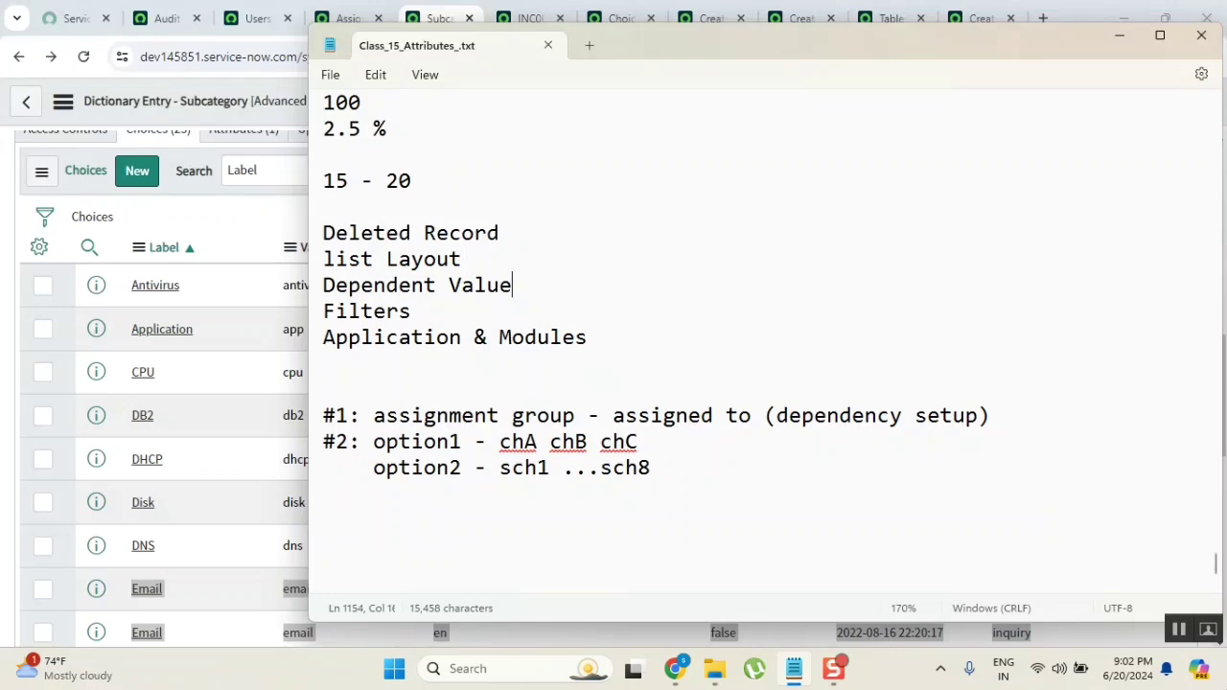
# Remove the Active condition from the Users list to show all users, and examine the VIP column.
pyautogui.click(256, 19)
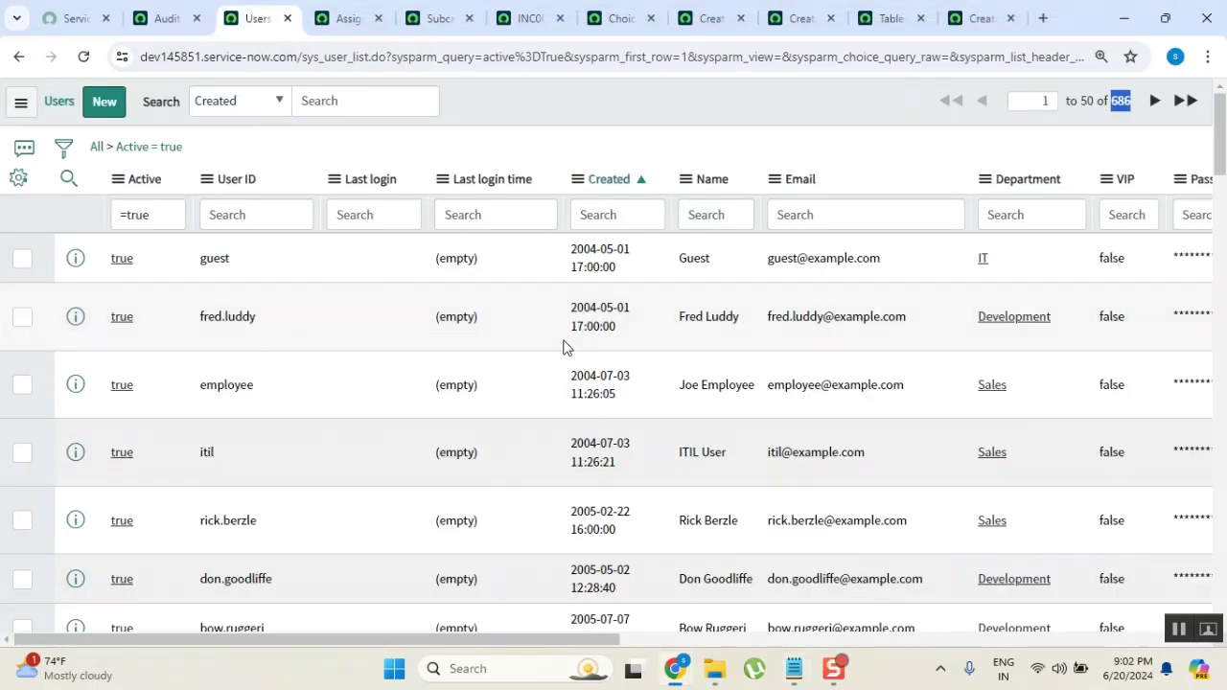
pyautogui.click(97, 147)
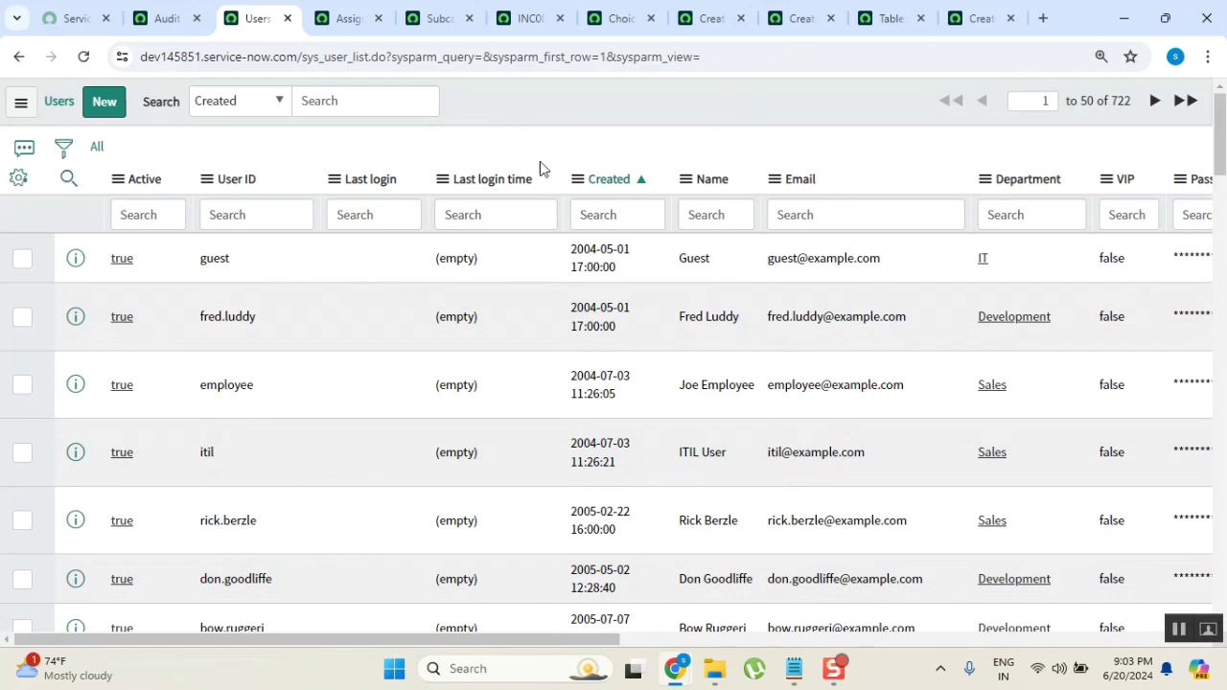
pyautogui.moveTo(1126, 266); pyautogui.dragTo(1096, 258)
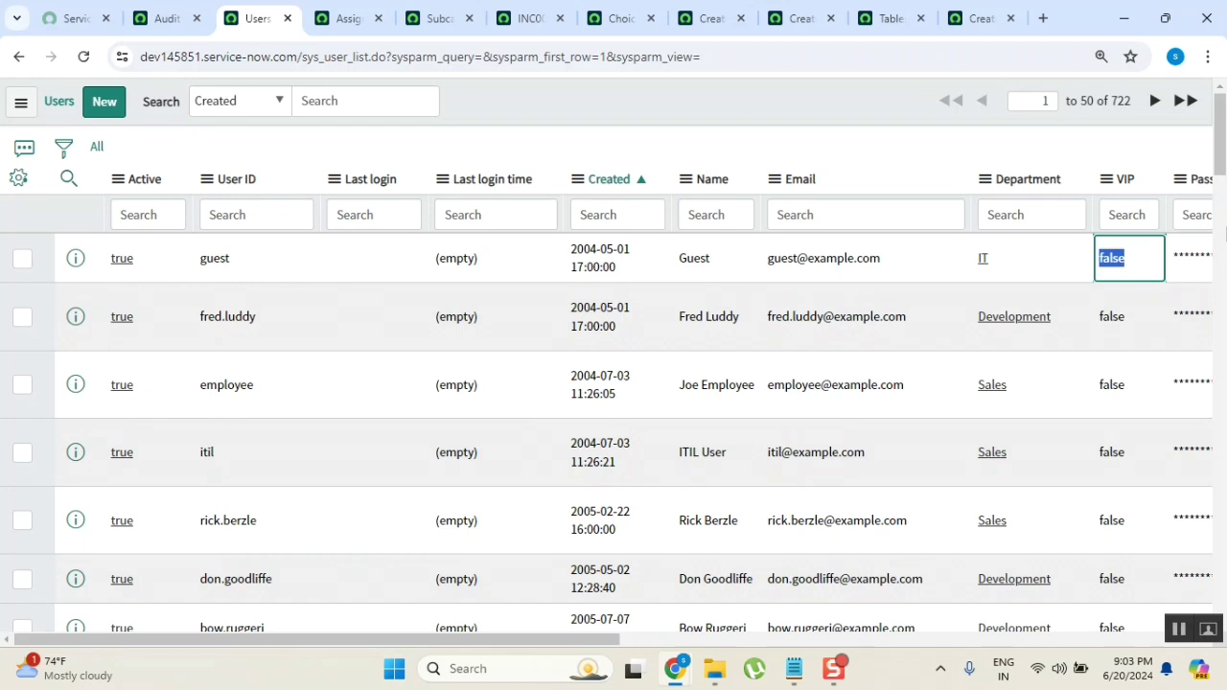
pyautogui.moveTo(1141, 186); pyautogui.dragTo(1117, 190)
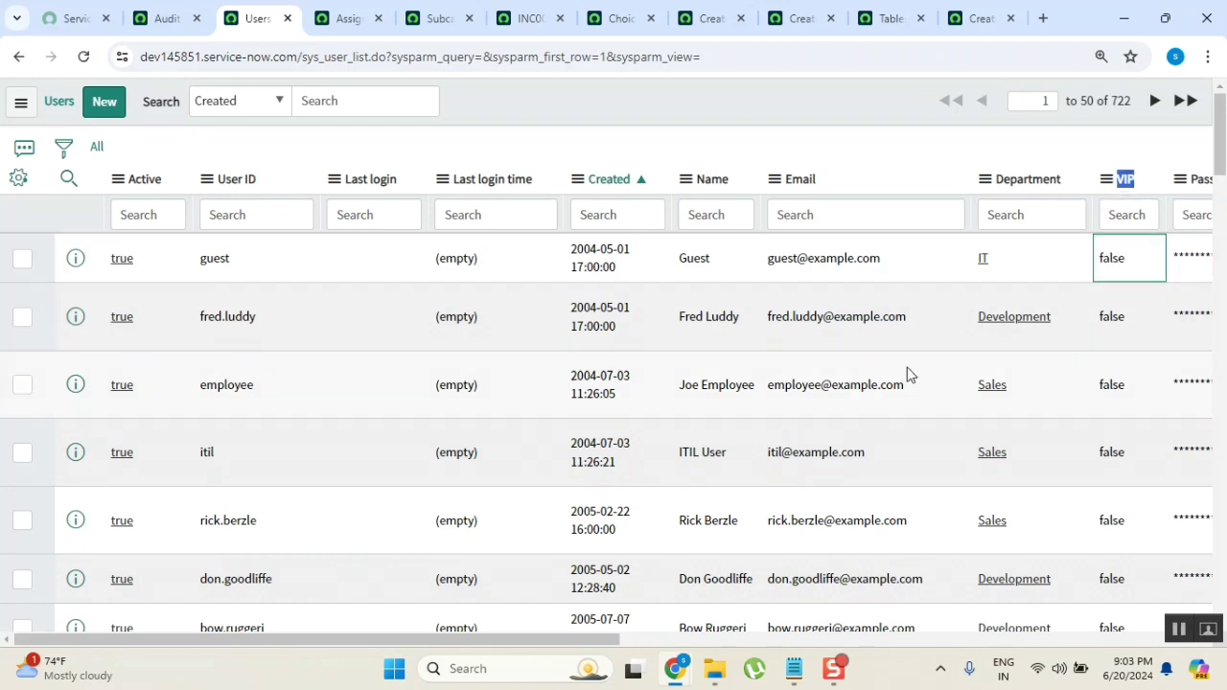
# Switch to the Class_15_Attributes_.txt notes in Notepad and add the line "VIP - very important person" below the dependency notes.
pyautogui.click(793, 668)
pyautogui.click(388, 519)
pyautogui.write('V')
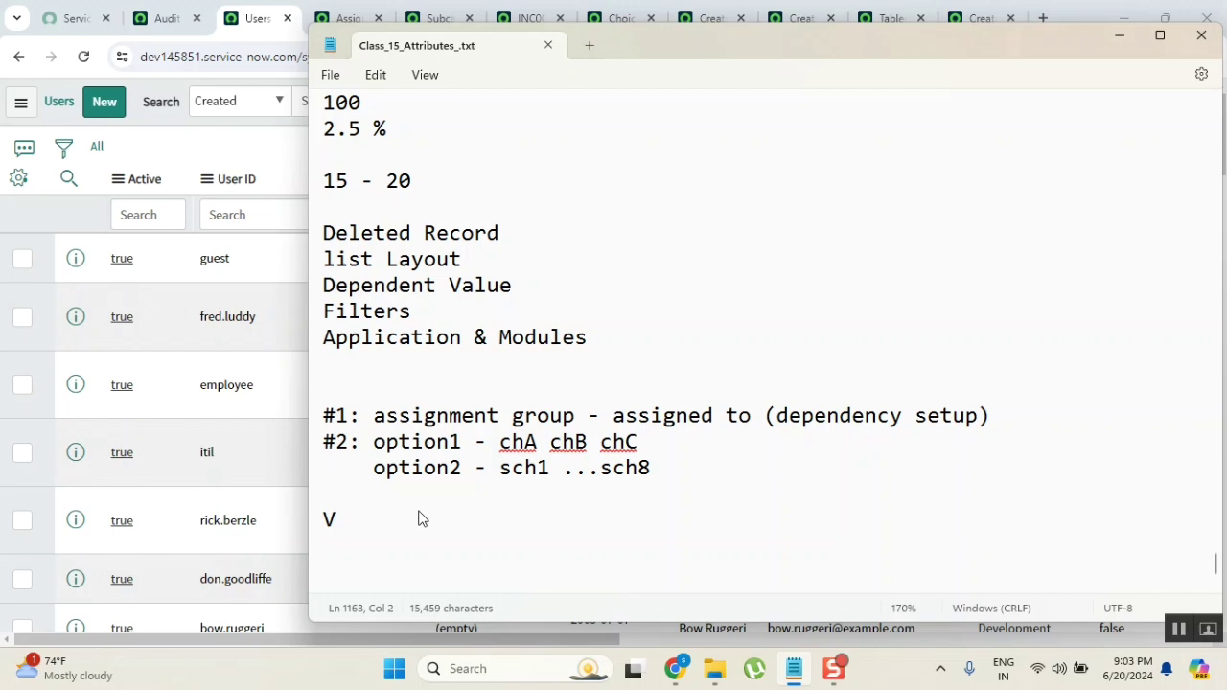
pyautogui.write('IP - very impor')
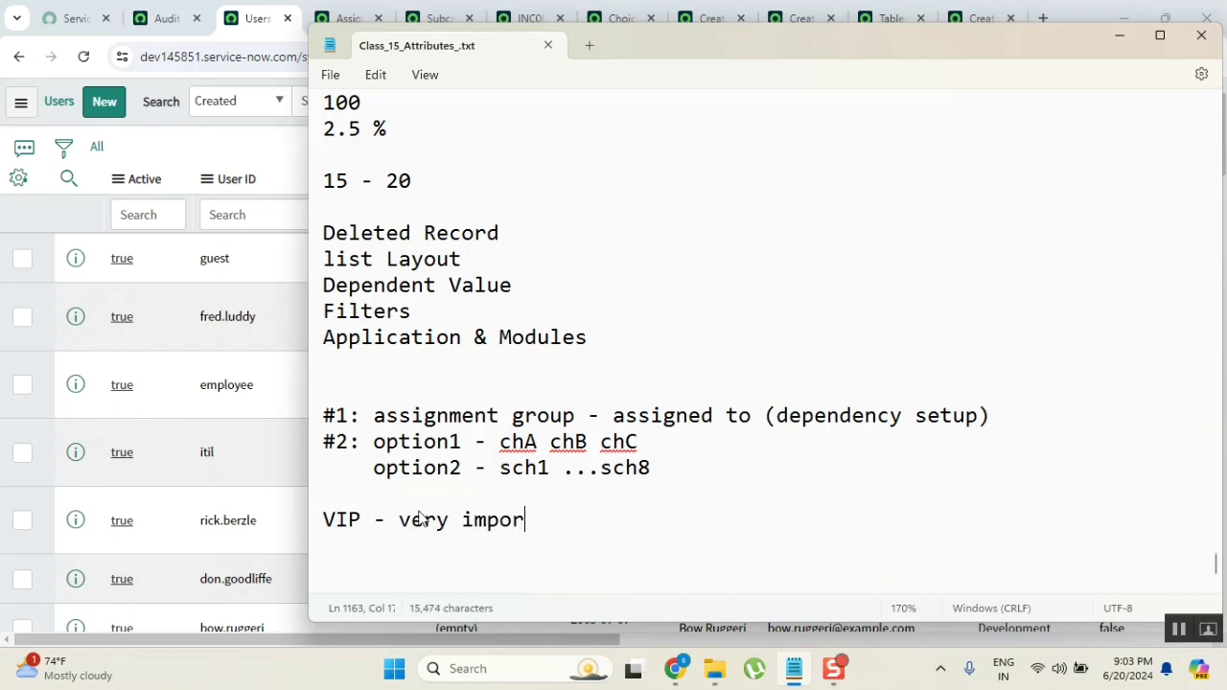
pyautogui.write('tant person')
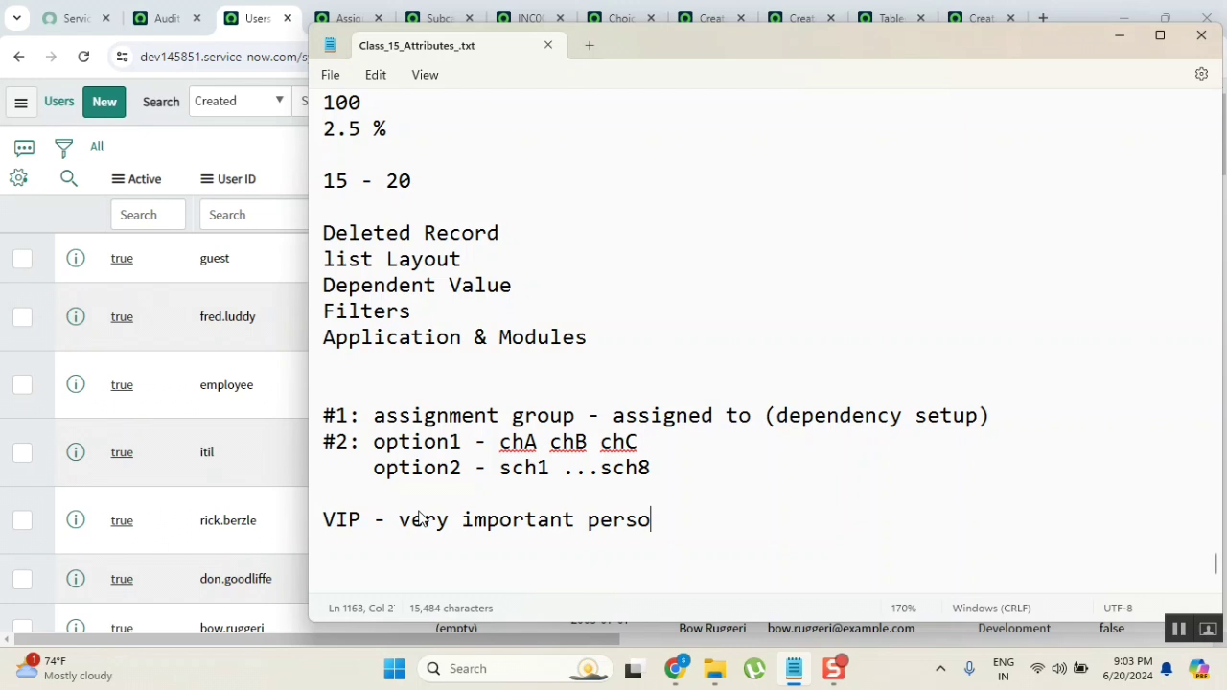
# Return to the ServiceNow Users list in Chrome, filter the VIP column by true, and check the number of matching records.
pyautogui.click(172, 148)
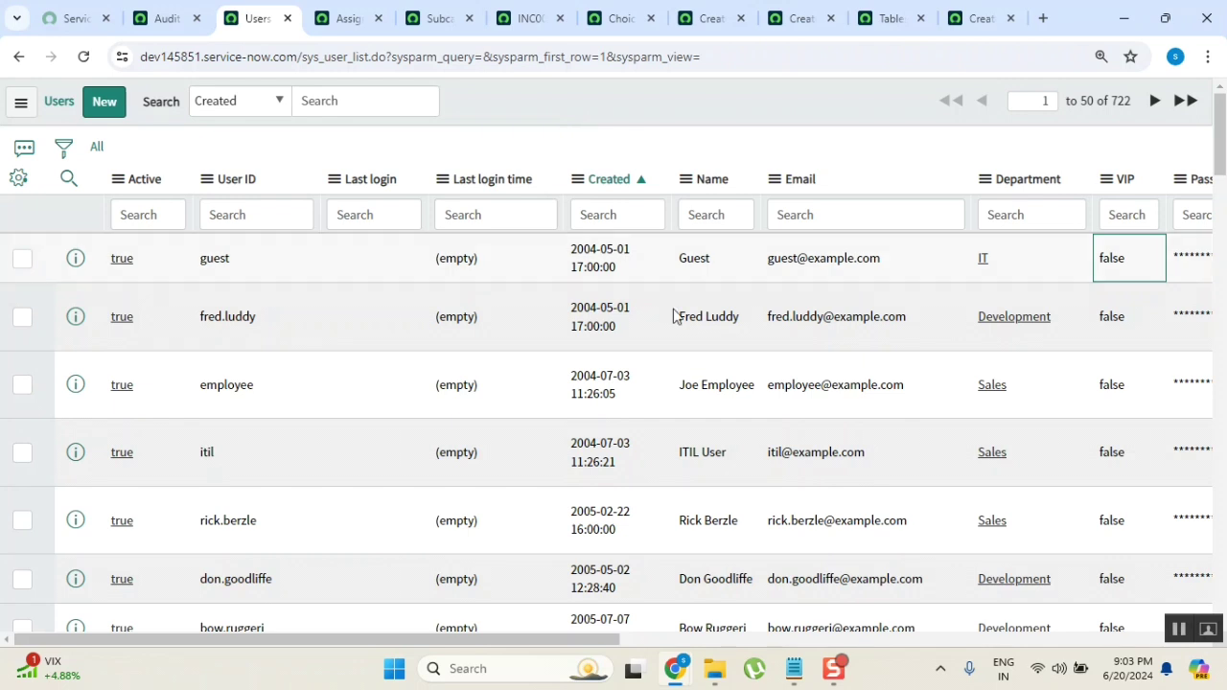
pyautogui.click(1141, 217)
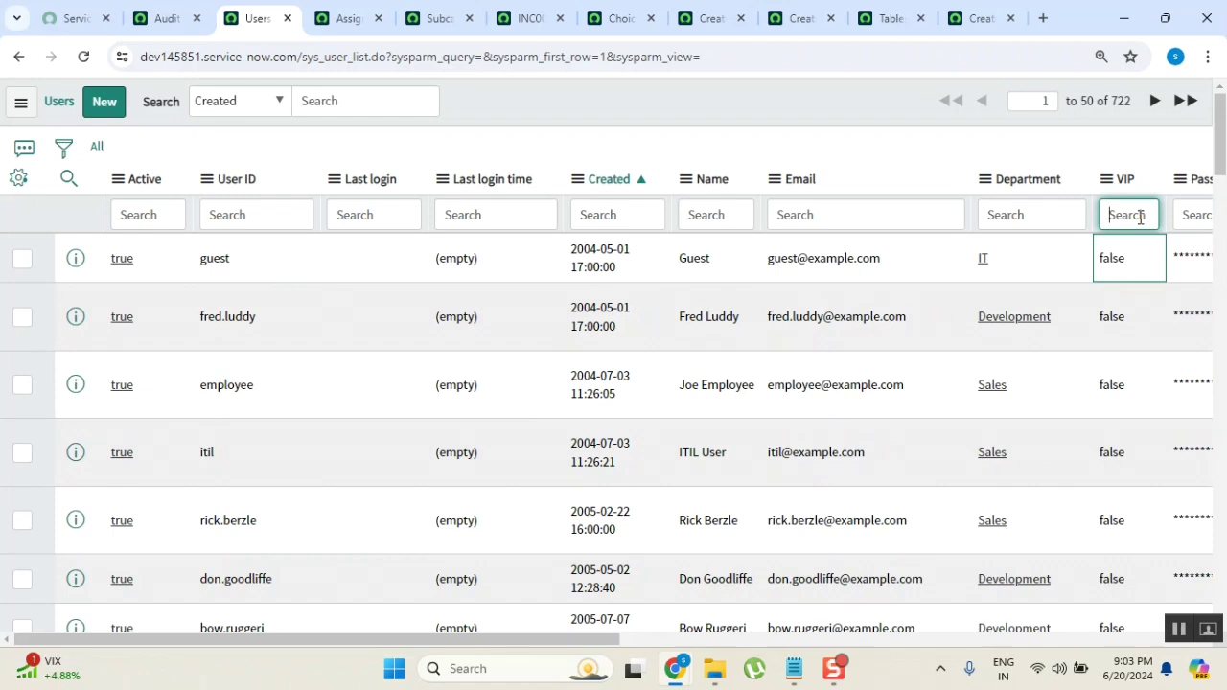
pyautogui.write('true')
pyautogui.press('Return')
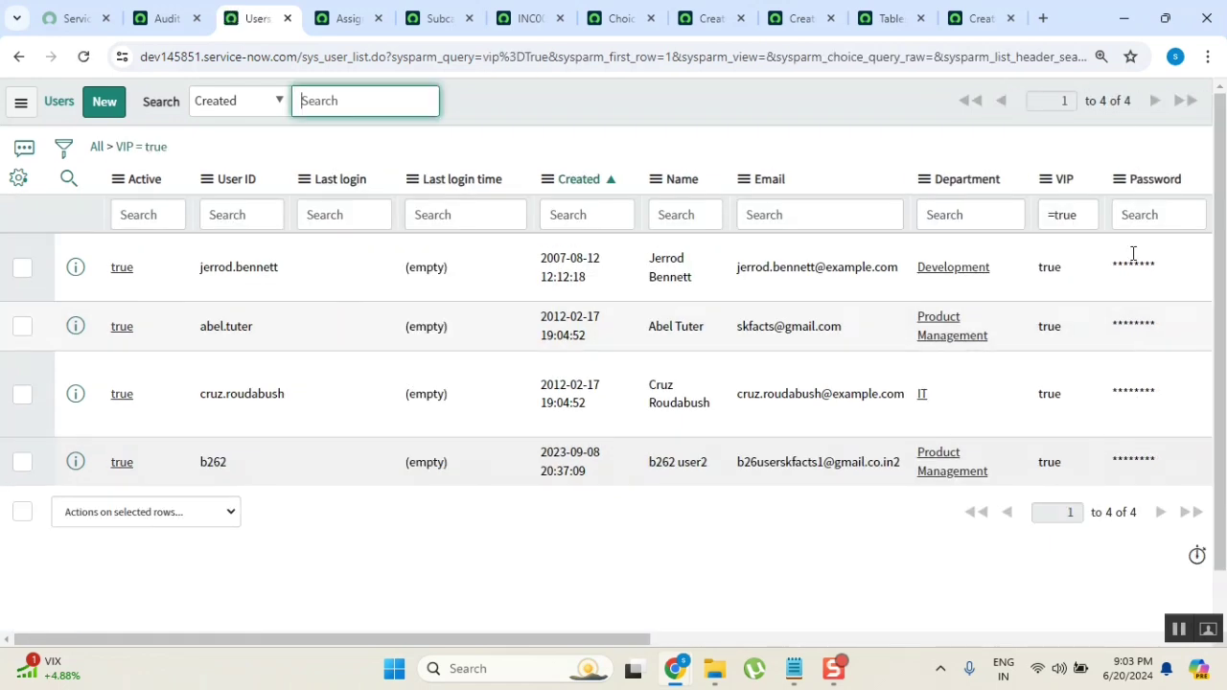
pyautogui.doubleClick(1127, 102)
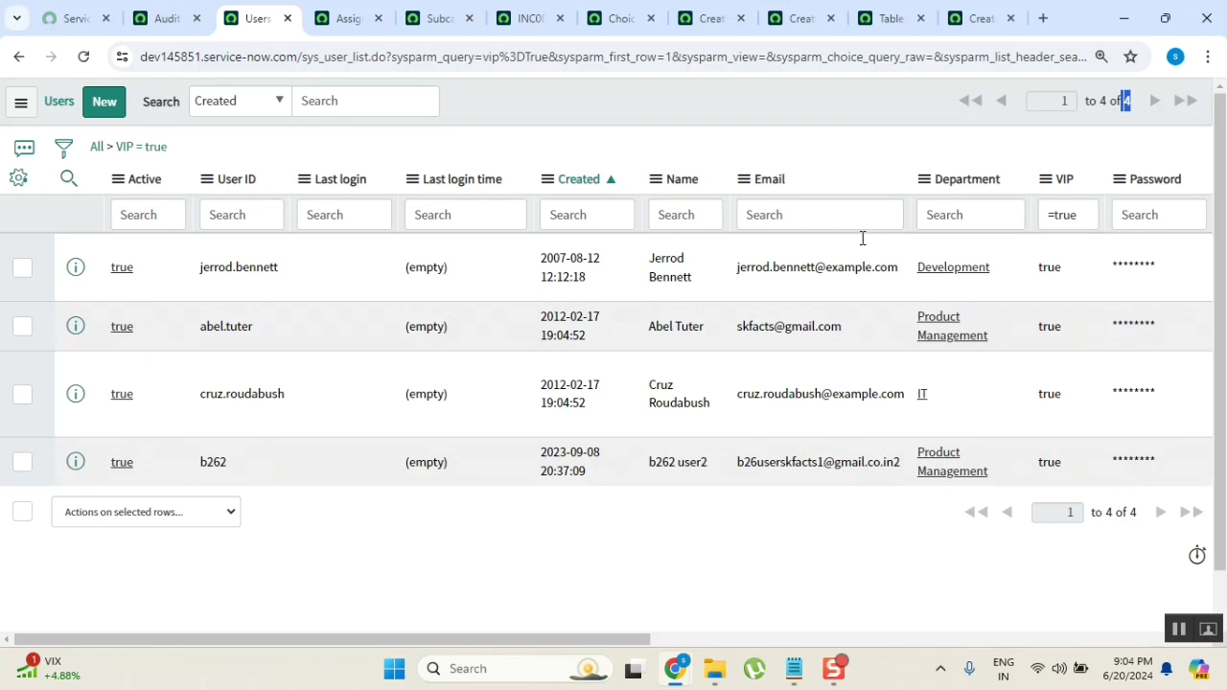
pyautogui.click(637, 101)
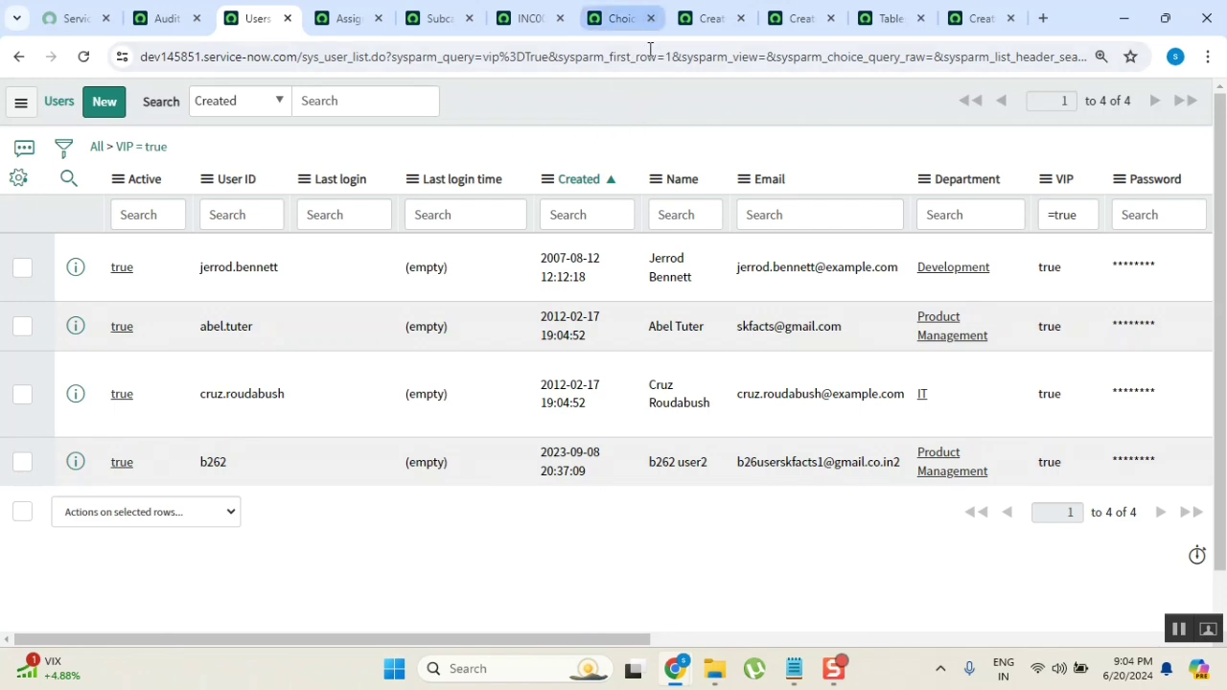
# Close the Choices, Create and Table browser tabs that follow the incident tab.
pyautogui.click(651, 18)
pyautogui.click(651, 18)
pyautogui.click(651, 18)
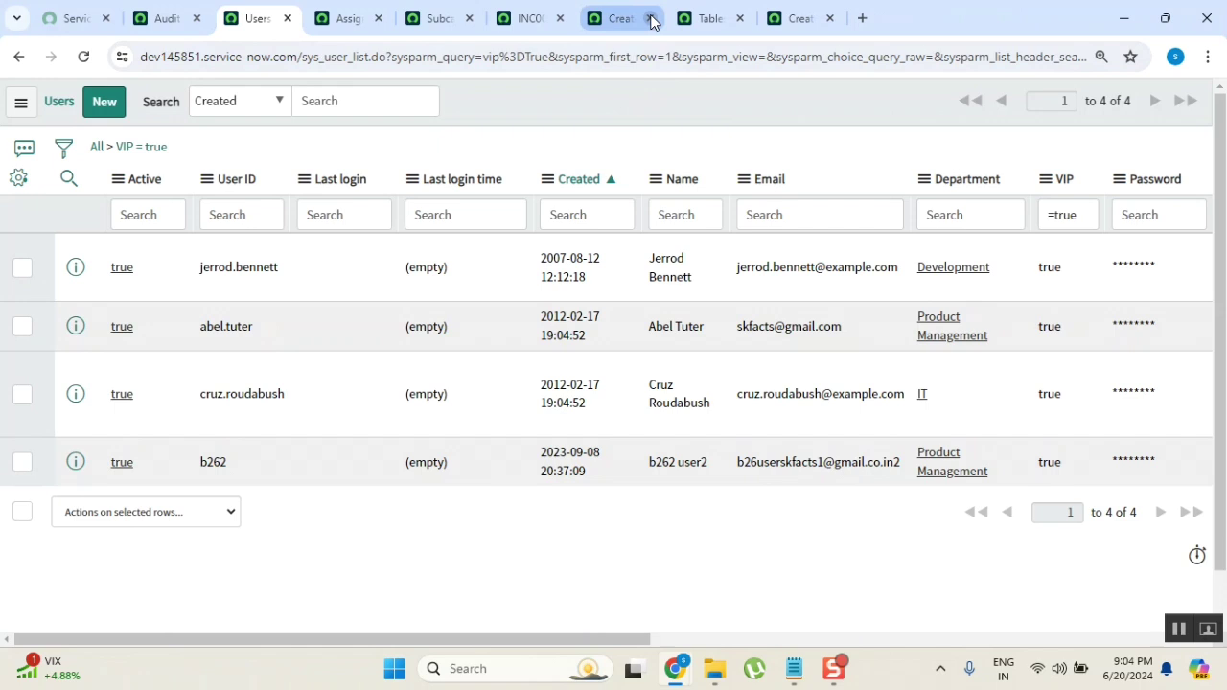
pyautogui.click(651, 19)
pyautogui.click(651, 18)
pyautogui.click(651, 19)
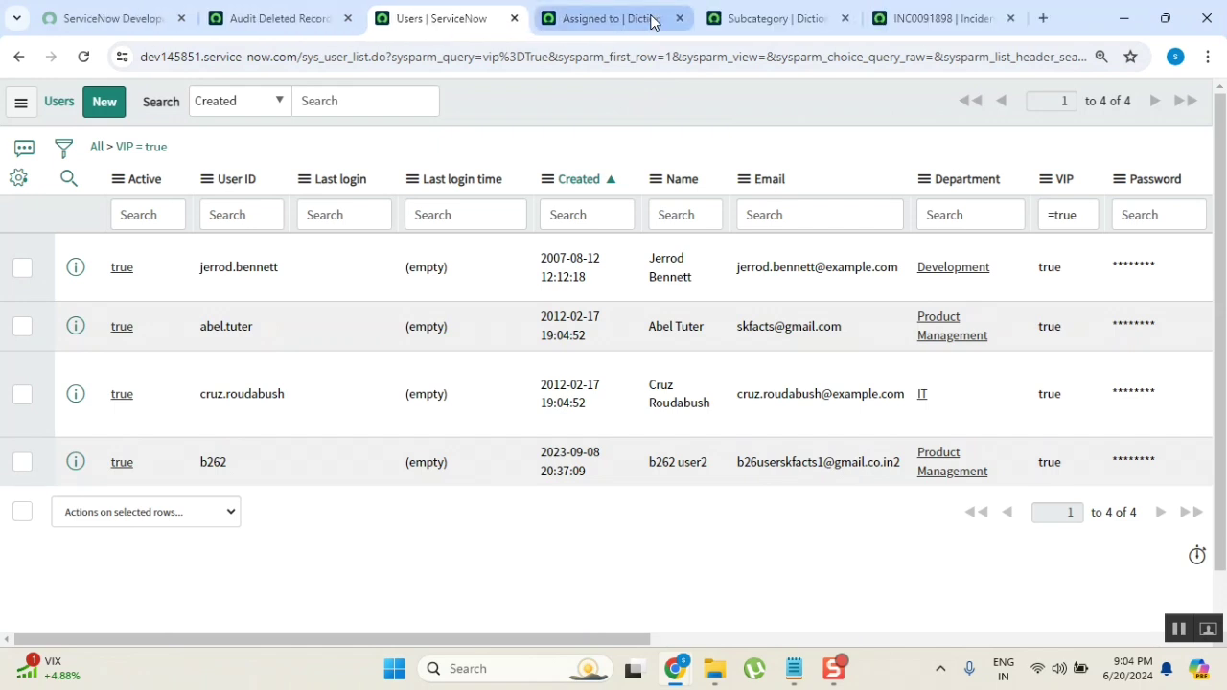
# Review the open incident's form, and compare it with the VIP column of the filtered Users list.
pyautogui.click(949, 19)
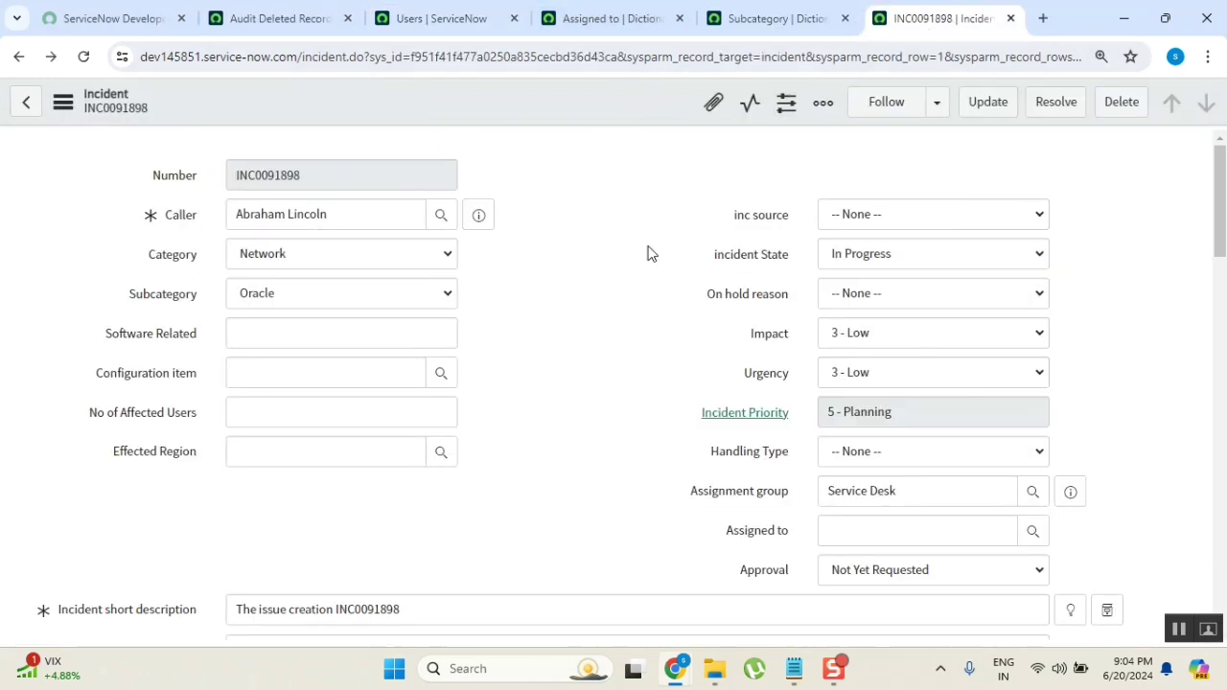
pyautogui.click(431, 21)
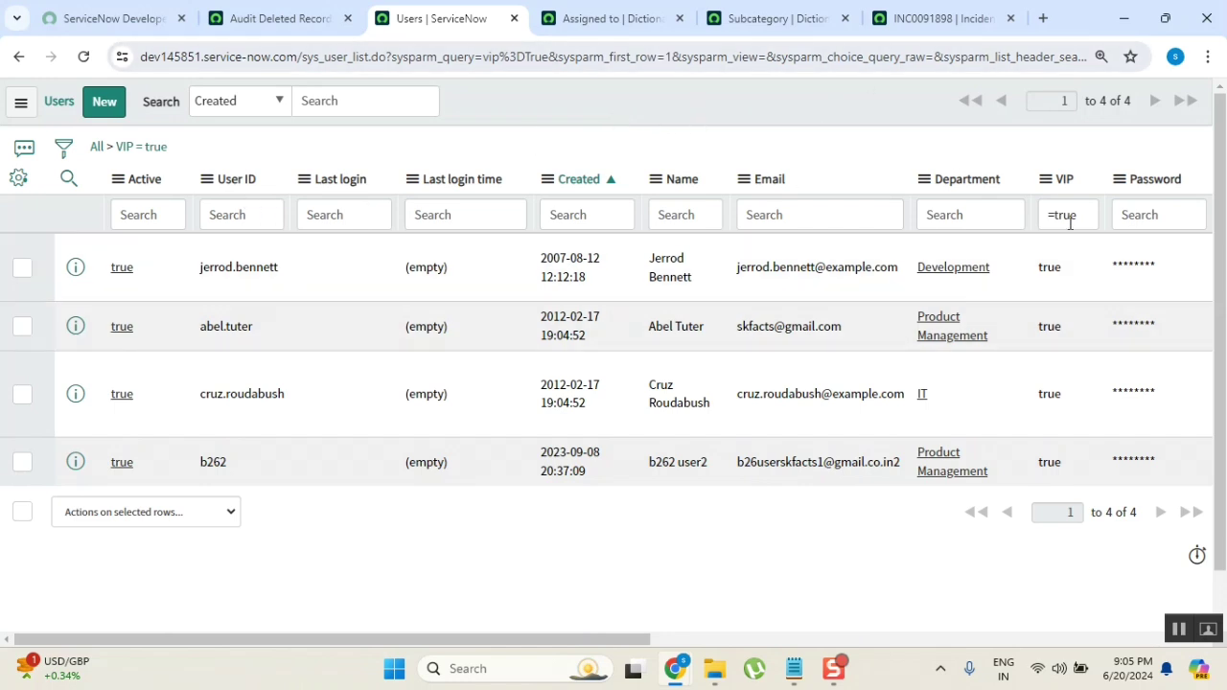
pyautogui.moveTo(1083, 188)
pyautogui.mouseDown()
pyautogui.moveTo(1055, 182)
pyautogui.moveTo(1066, 195)
pyautogui.mouseUp()
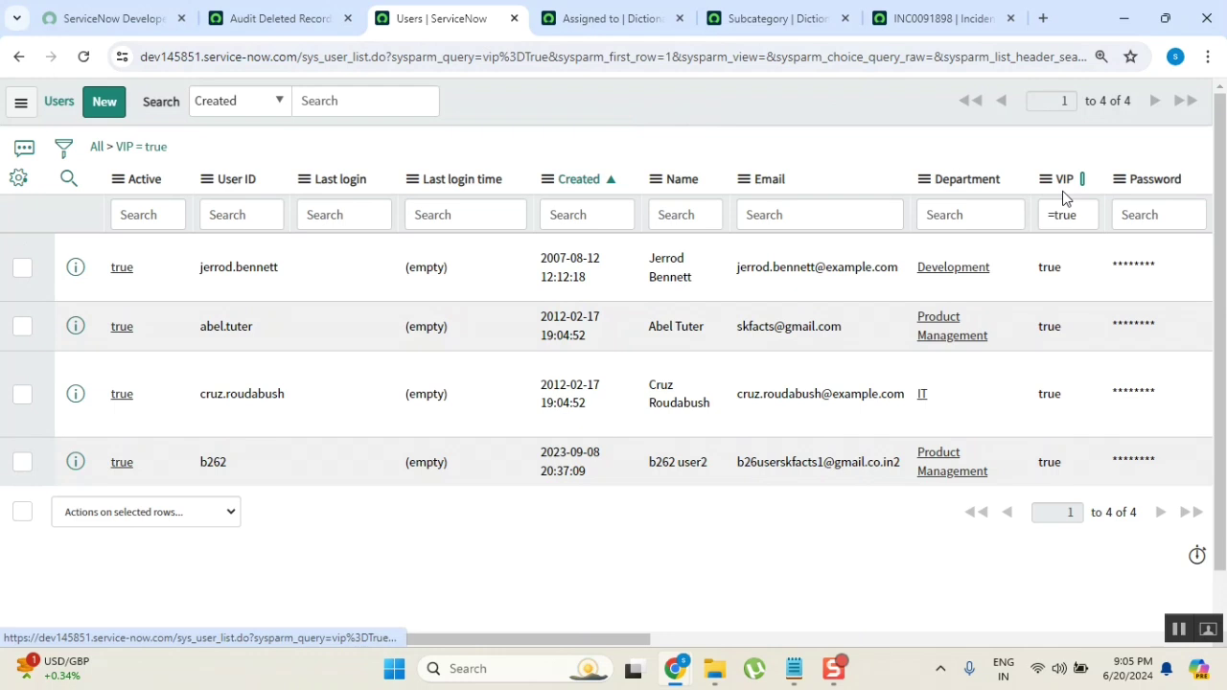
# Replace the incident's caller with a VIP user matching "ab".
pyautogui.click(931, 27)
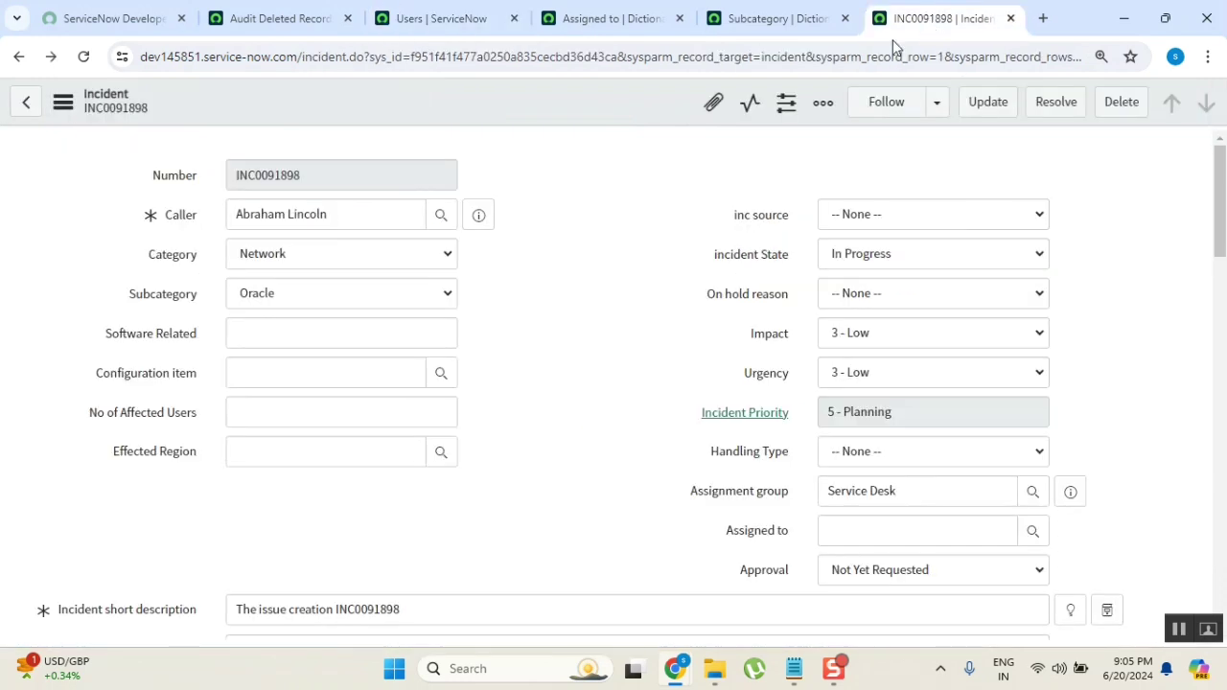
pyautogui.tripleClick(325, 212)
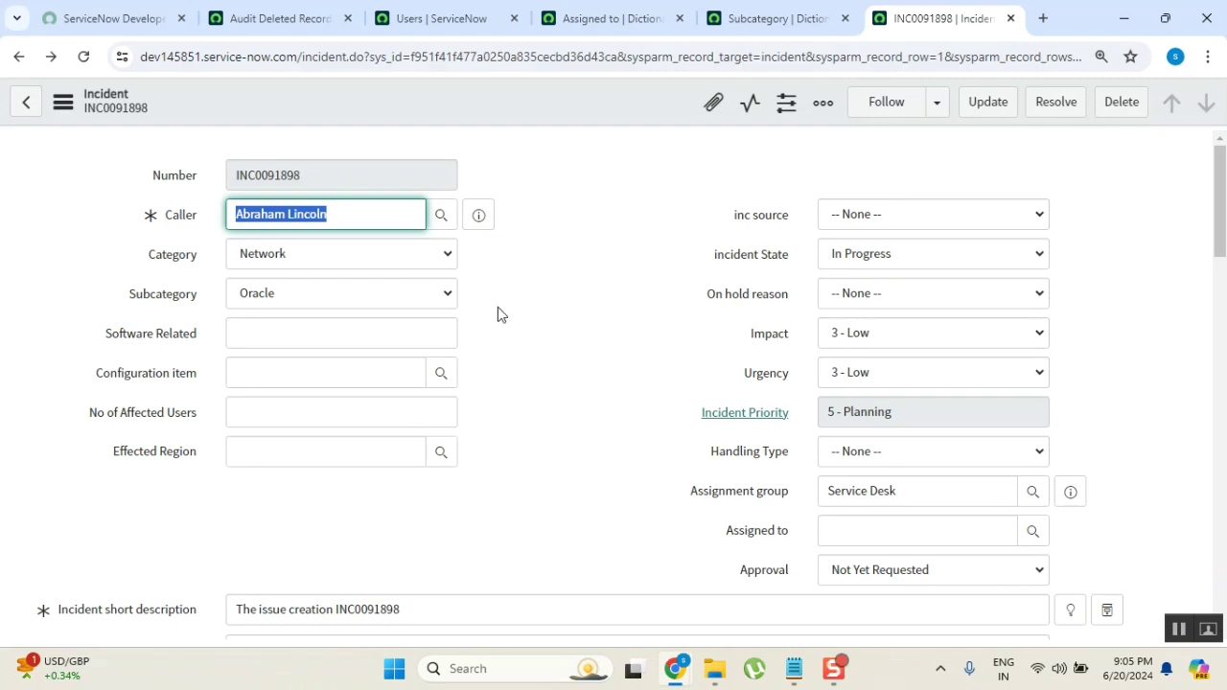
pyautogui.write('ab')
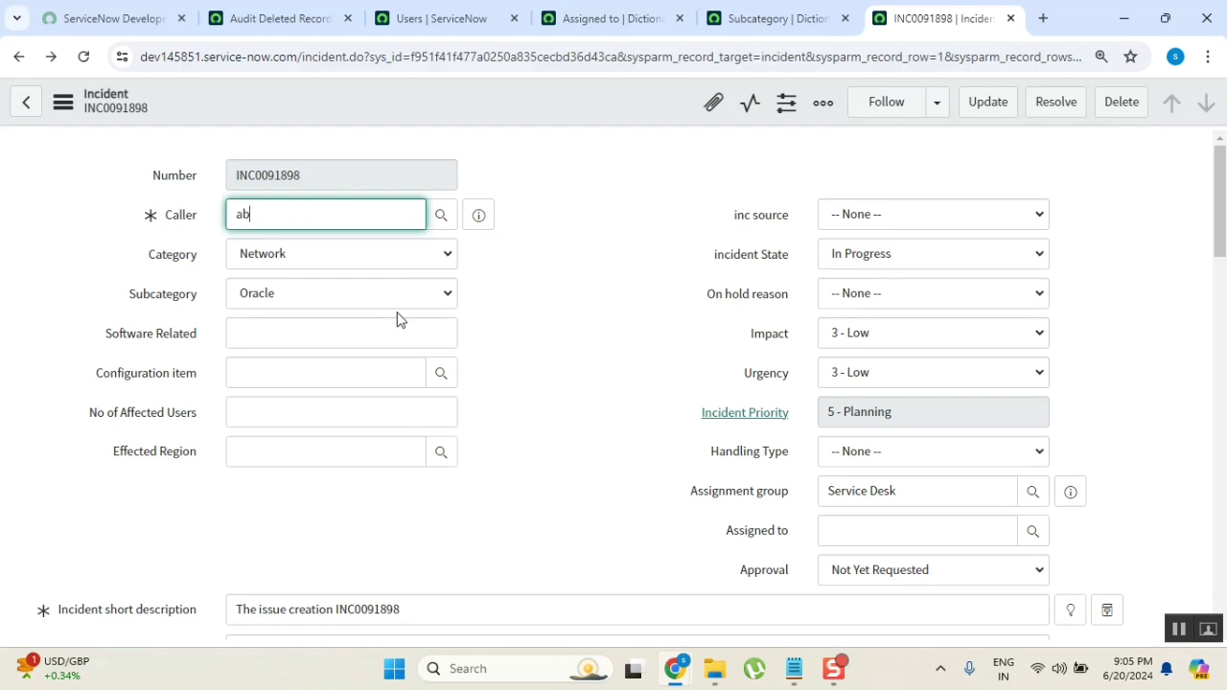
pyautogui.press('Return')
pyautogui.click(578, 378)
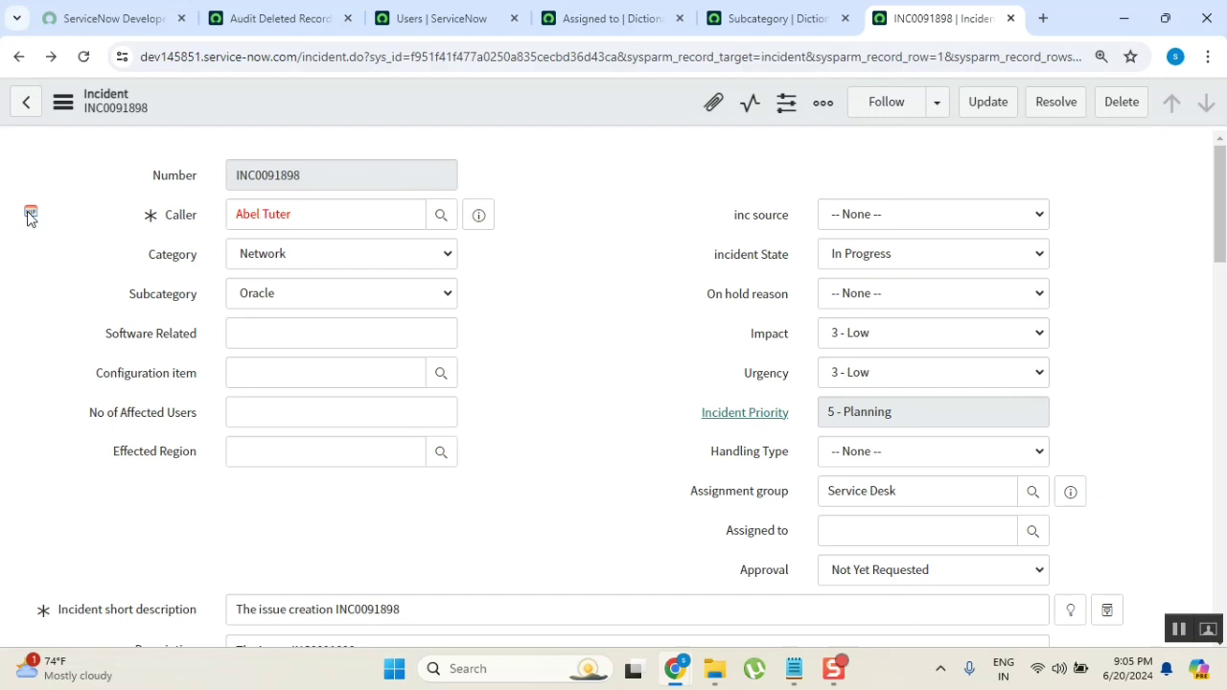
# Check how the VIP caller is shown on the incident, and replace it with a non-VIP user from the caller lookup.
pyautogui.click(290, 217)
pyautogui.hotkey('ctrl', 'a')
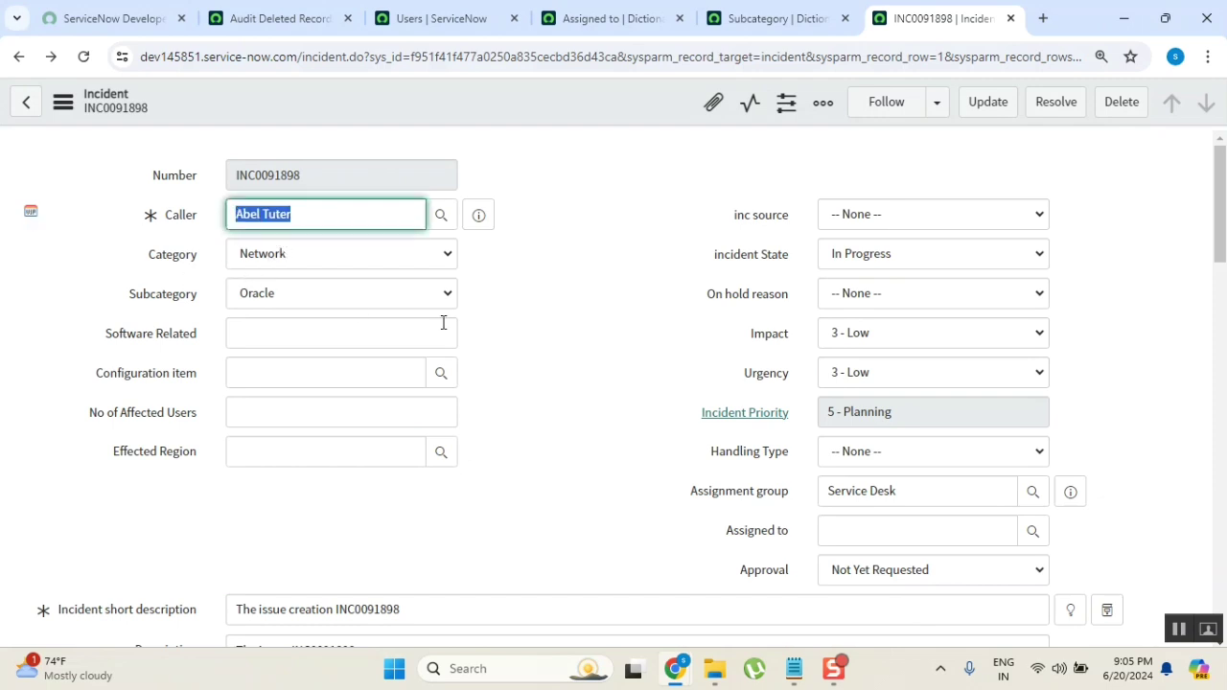
pyautogui.click(590, 392)
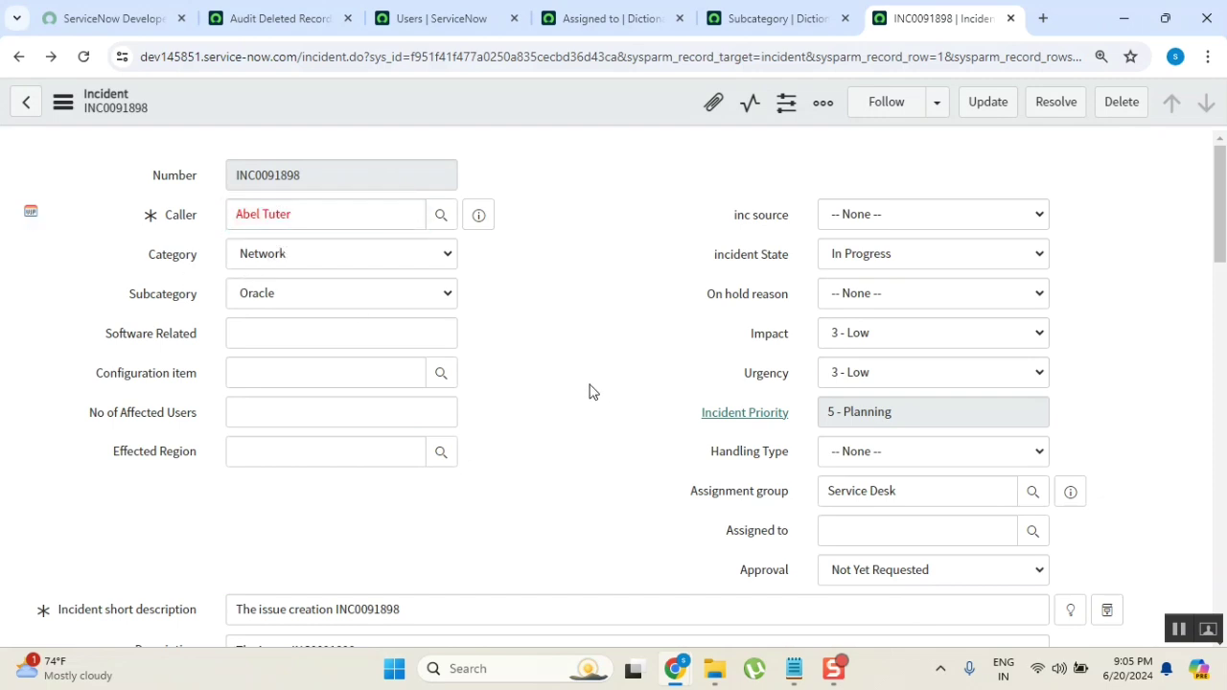
pyautogui.click(441, 216)
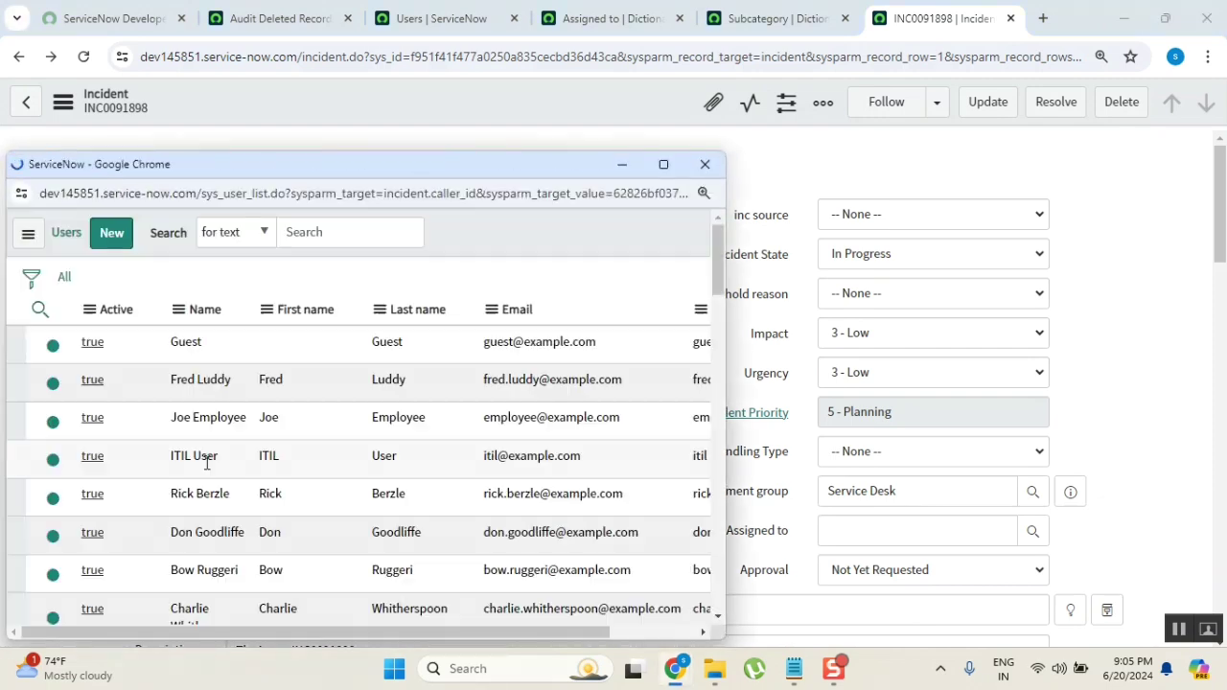
pyautogui.click(92, 487)
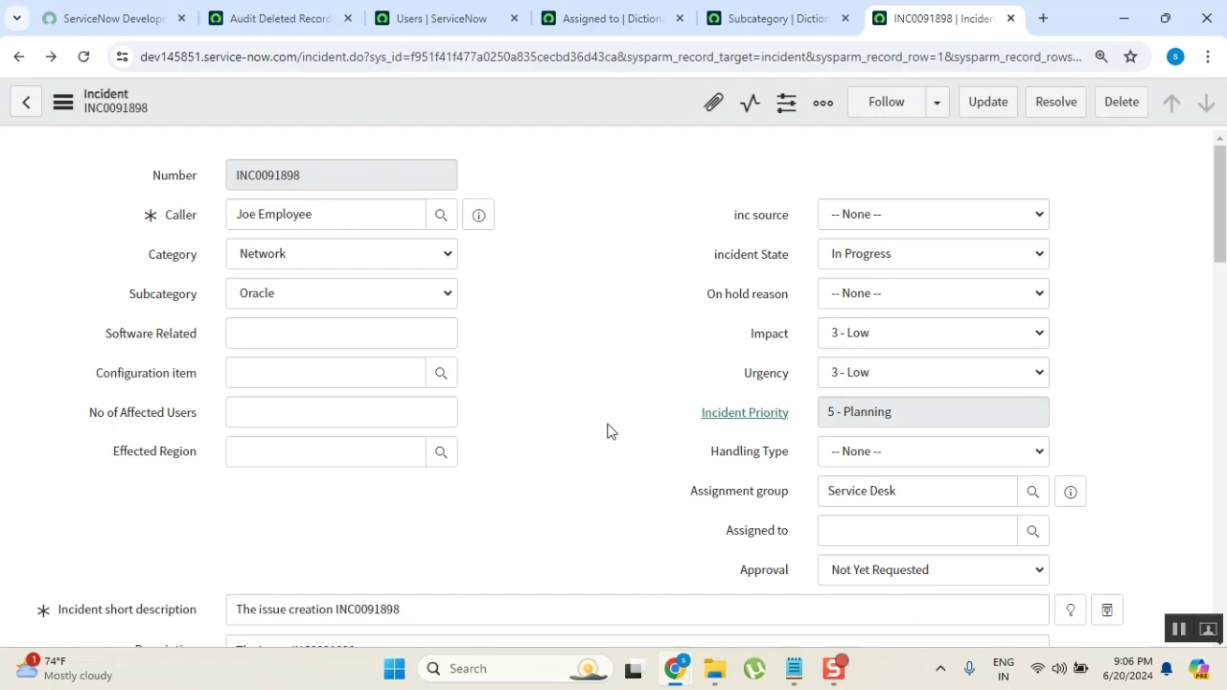
# Clear the VIP condition from the Users list so that all users are listed.
pyautogui.click(433, 21)
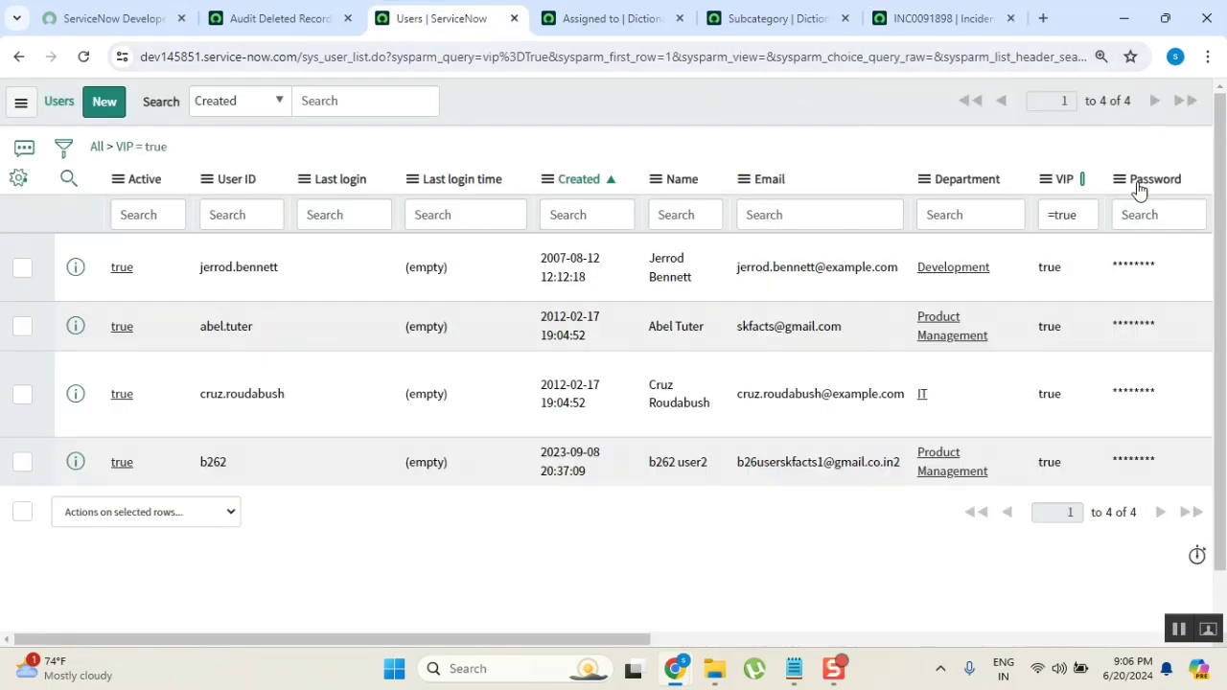
pyautogui.click(63, 148)
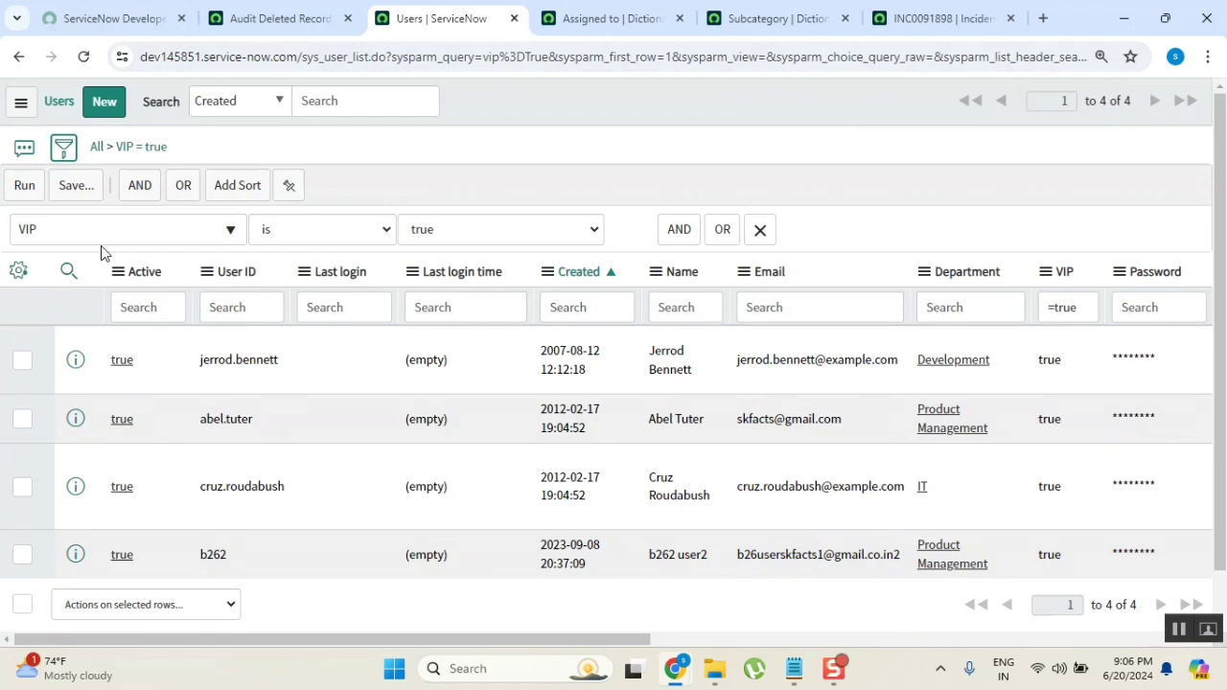
pyautogui.click(759, 229)
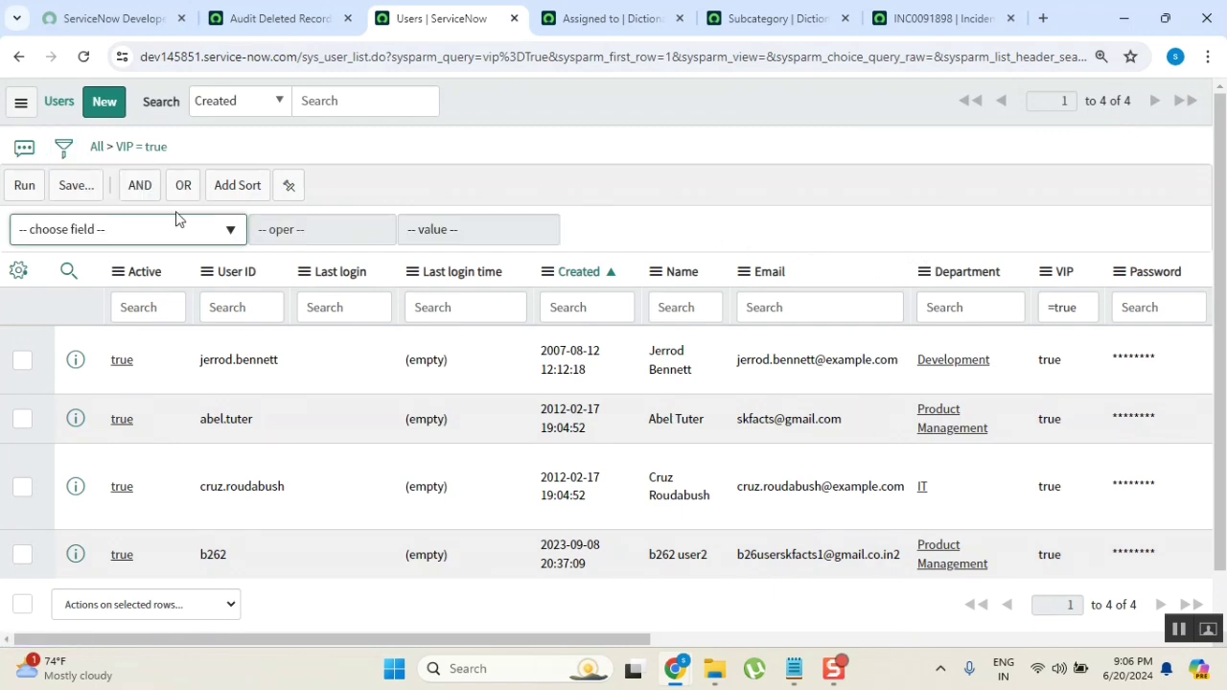
pyautogui.click(139, 230)
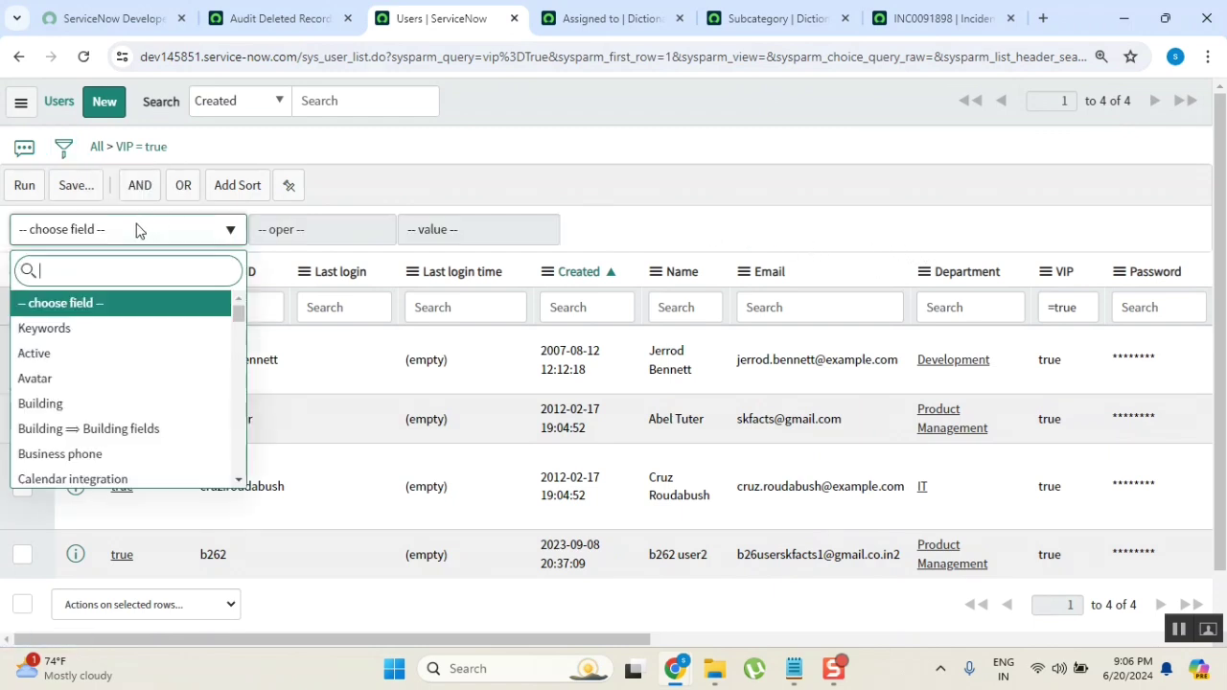
pyautogui.click(55, 206)
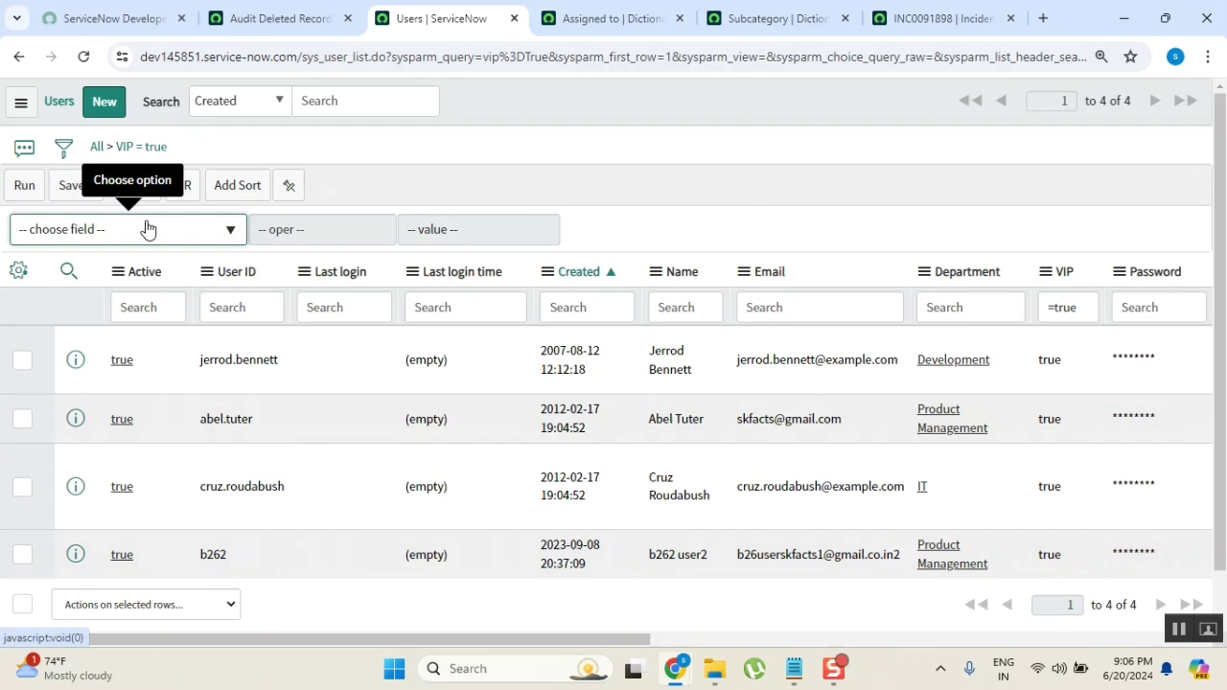
pyautogui.click(96, 149)
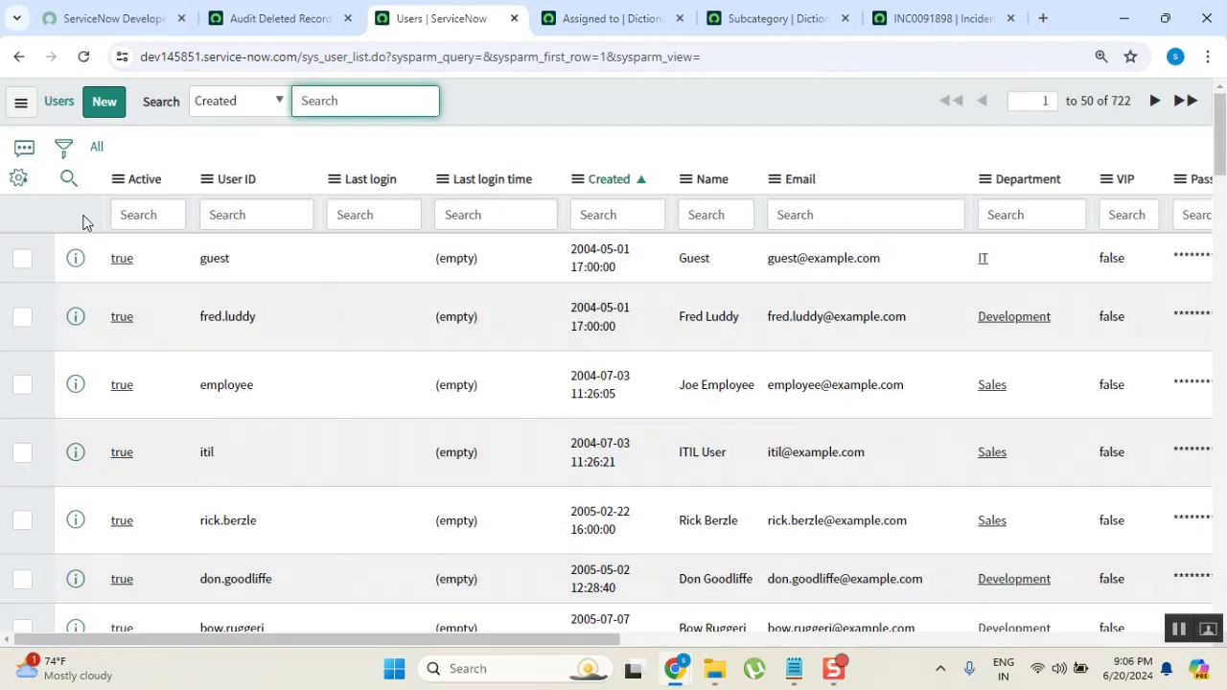
# Filter the Users list with the condition VIP is true.
pyautogui.click(63, 149)
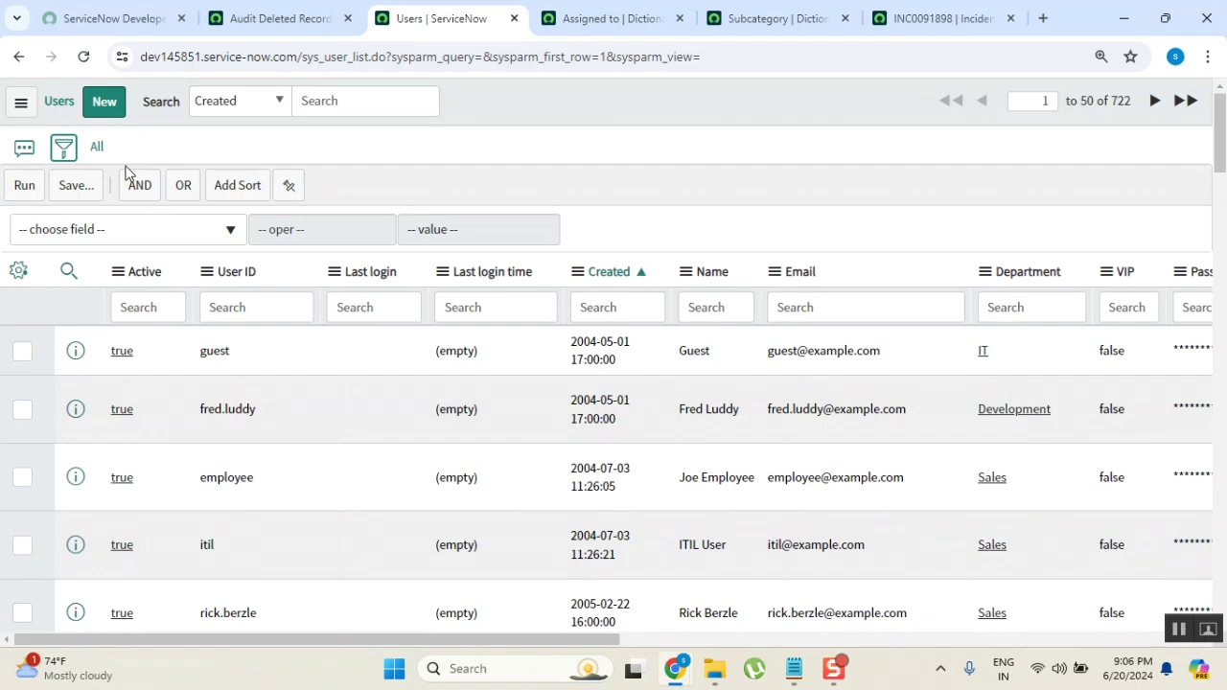
pyautogui.click(150, 230)
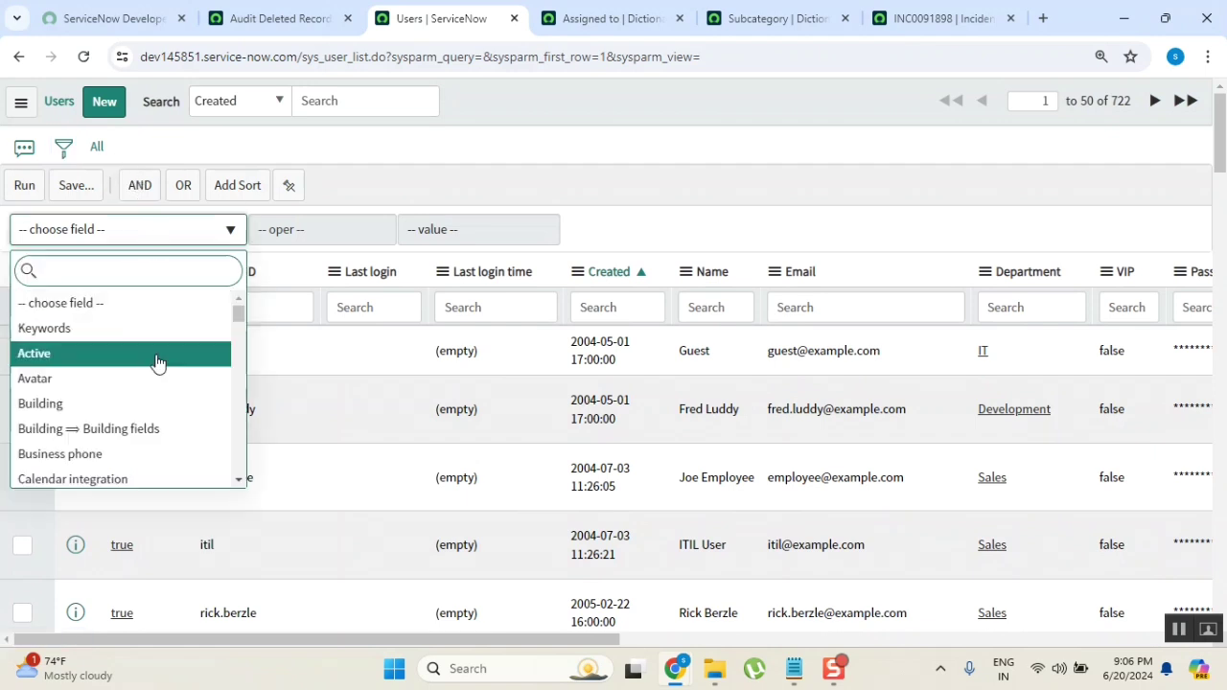
pyautogui.moveTo(239, 315)
pyautogui.mouseDown()
pyautogui.moveTo(267, 452)
pyautogui.moveTo(240, 501)
pyautogui.moveTo(239, 293)
pyautogui.mouseUp()
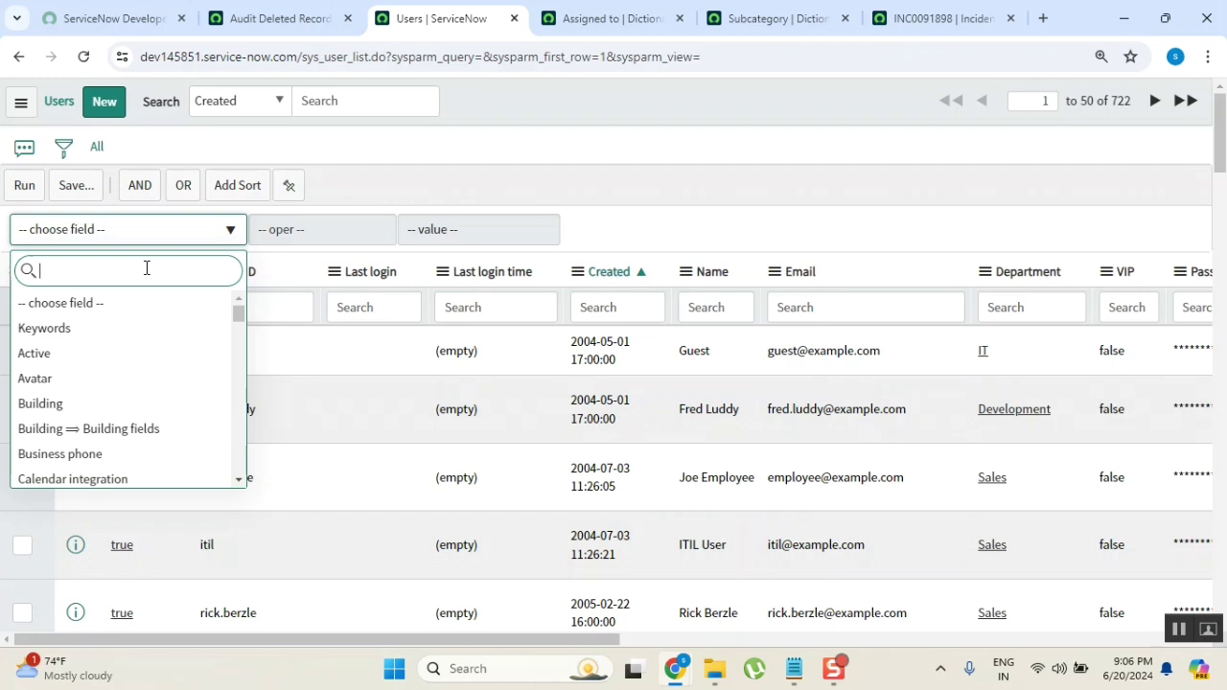
pyautogui.write('vip')
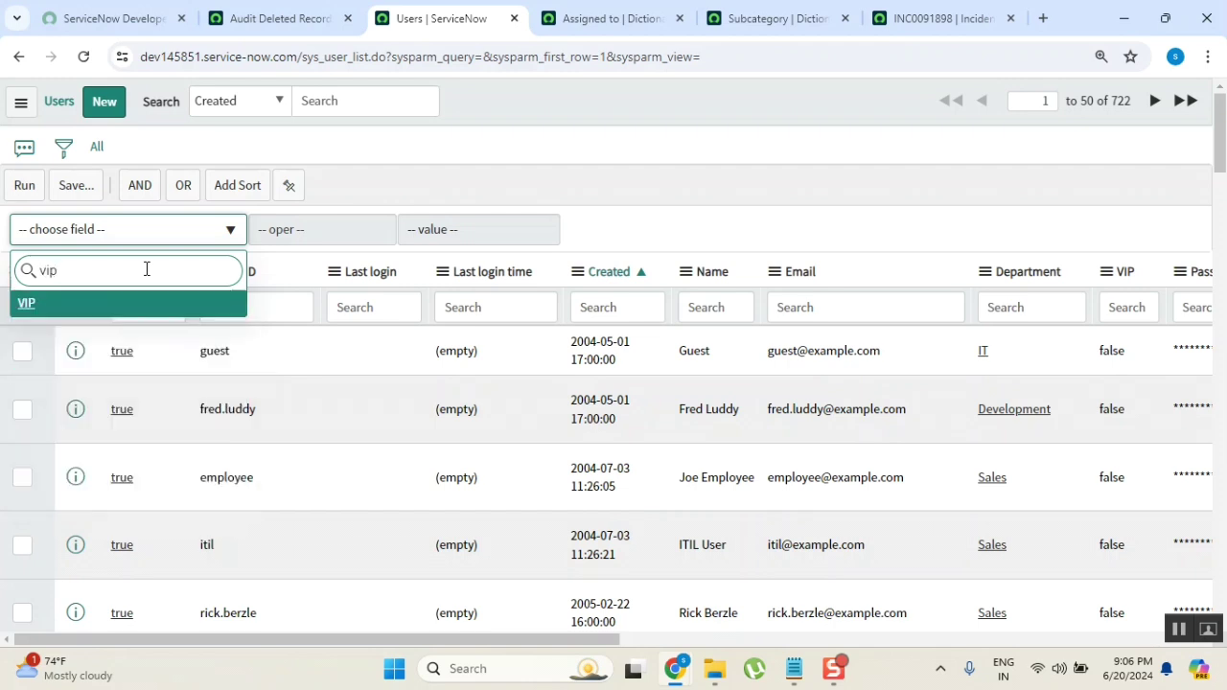
pyautogui.click(148, 303)
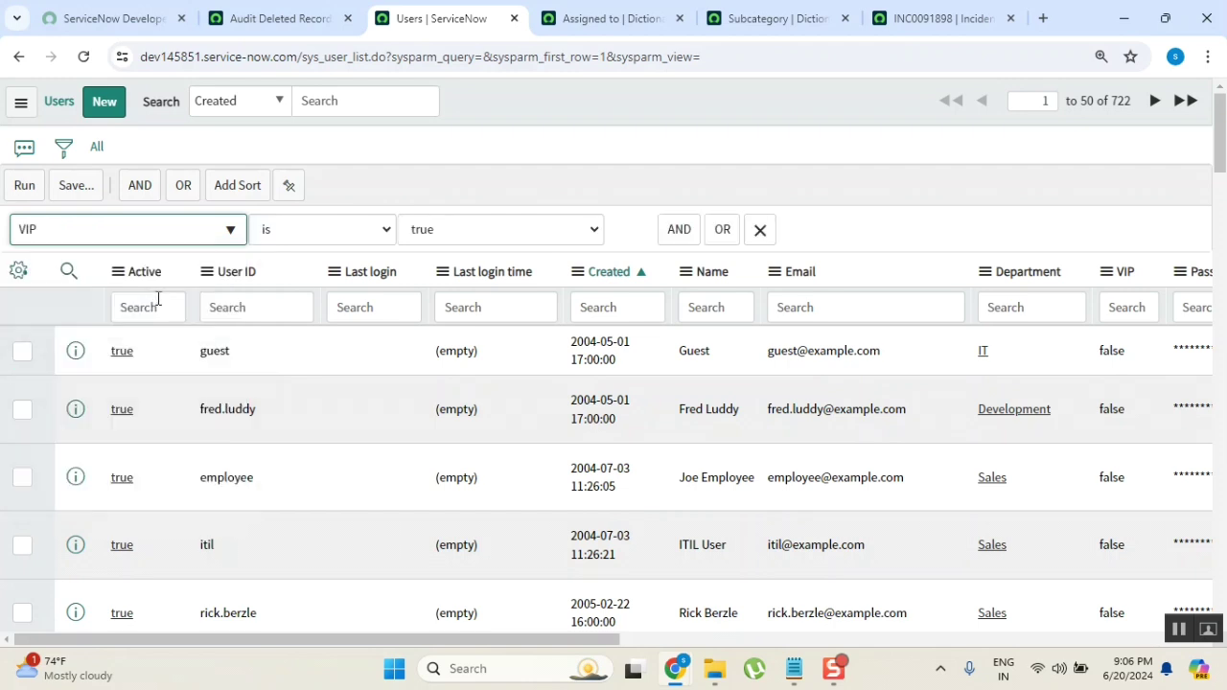
pyautogui.click(17, 191)
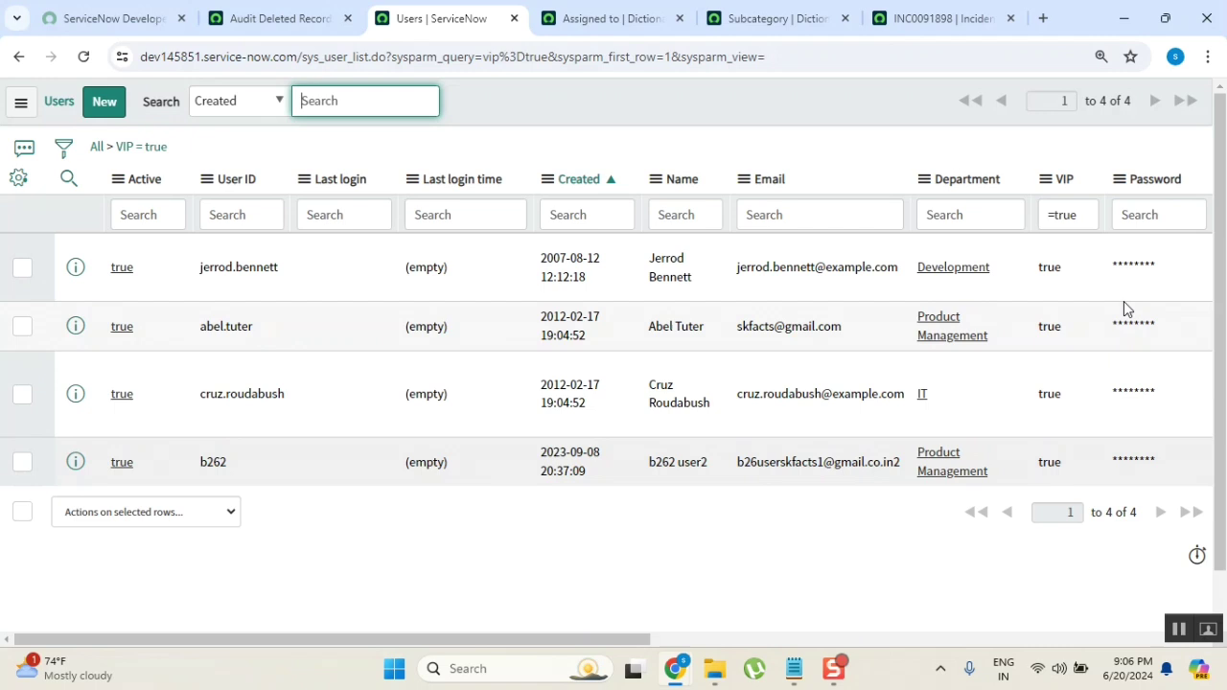
# Replace the Users list's VIP condition with Active is true, run the filter and check the total number of records.
pyautogui.click(63, 147)
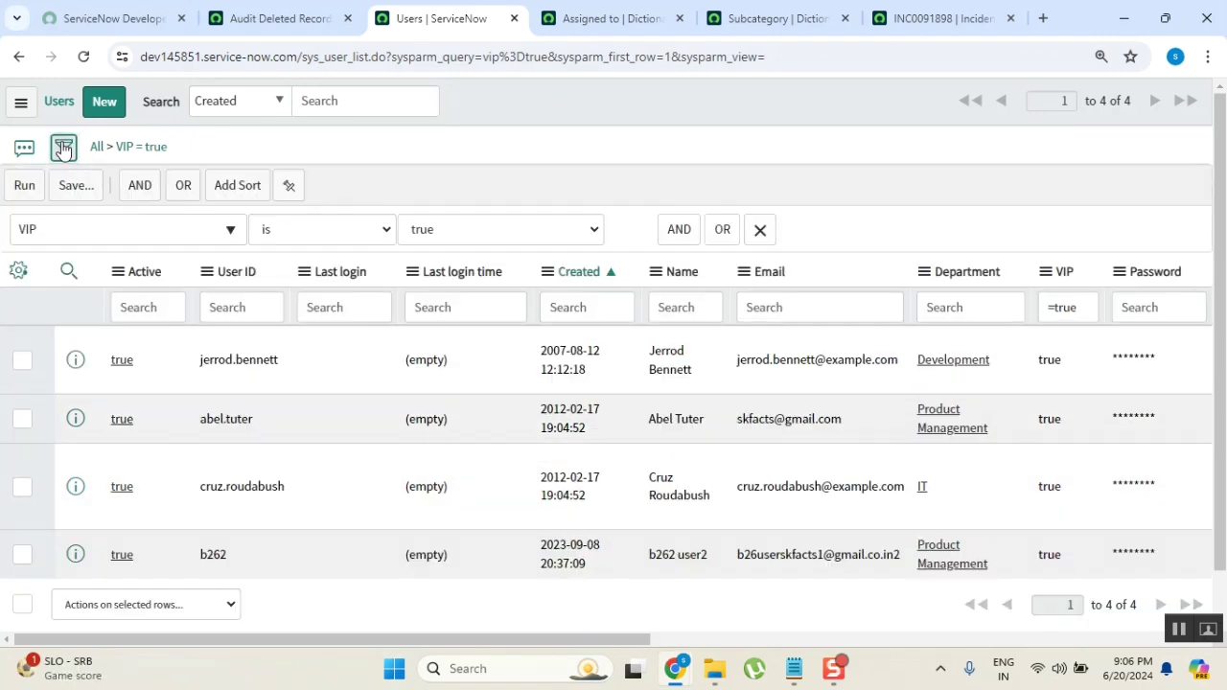
pyautogui.click(159, 238)
pyautogui.write('act')
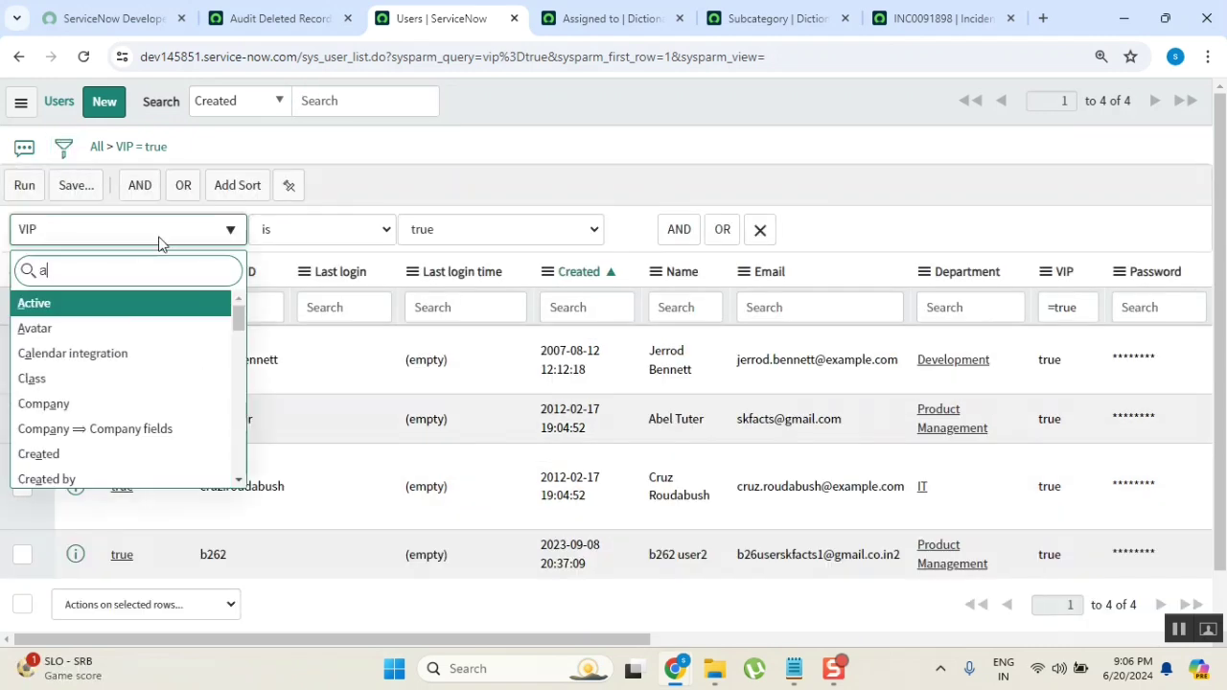
pyautogui.click(111, 304)
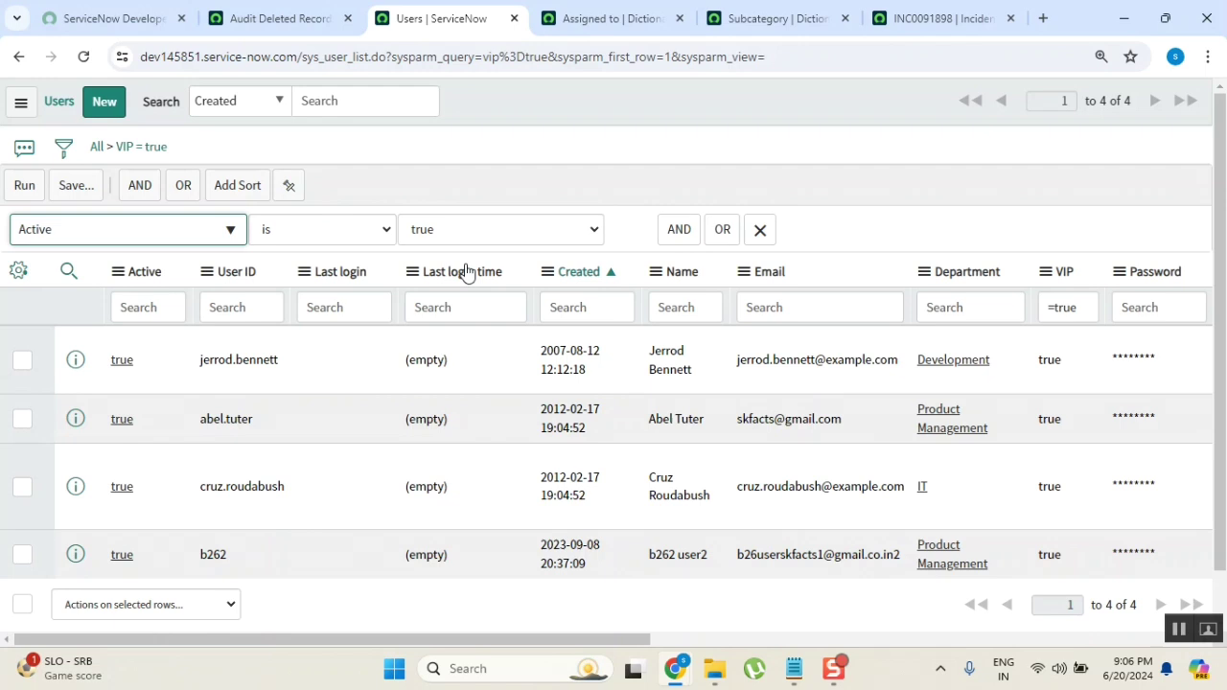
pyautogui.click(25, 185)
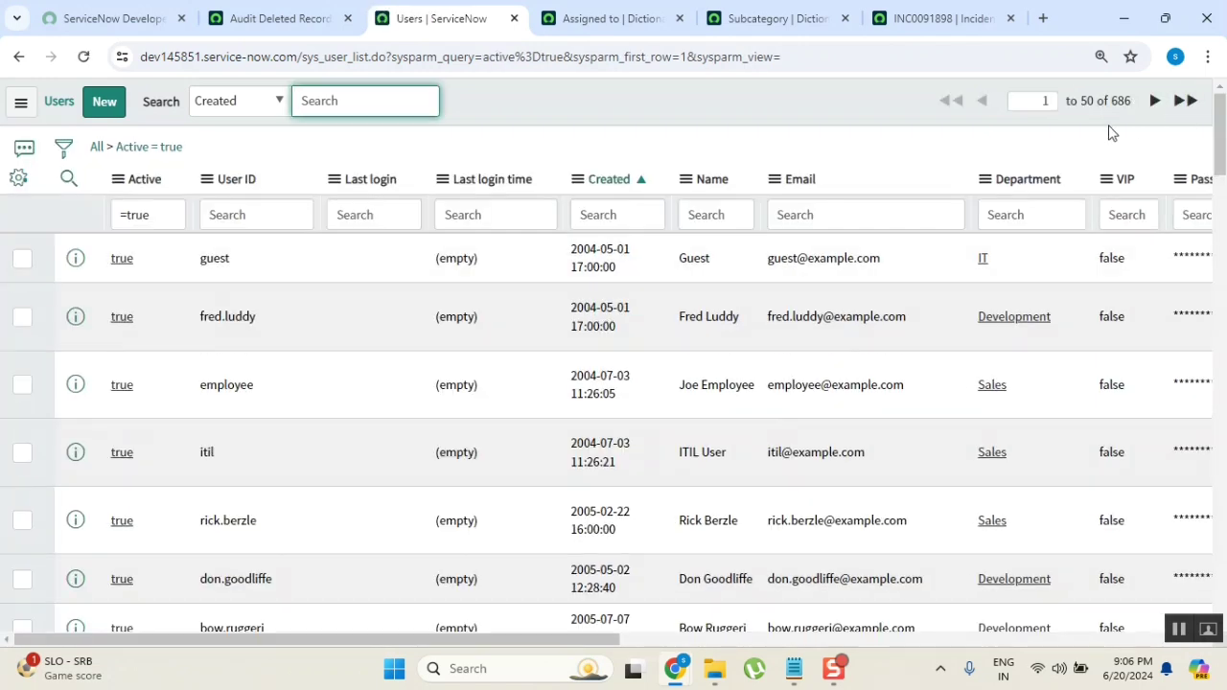
pyautogui.moveTo(1110, 100); pyautogui.dragTo(1136, 105)
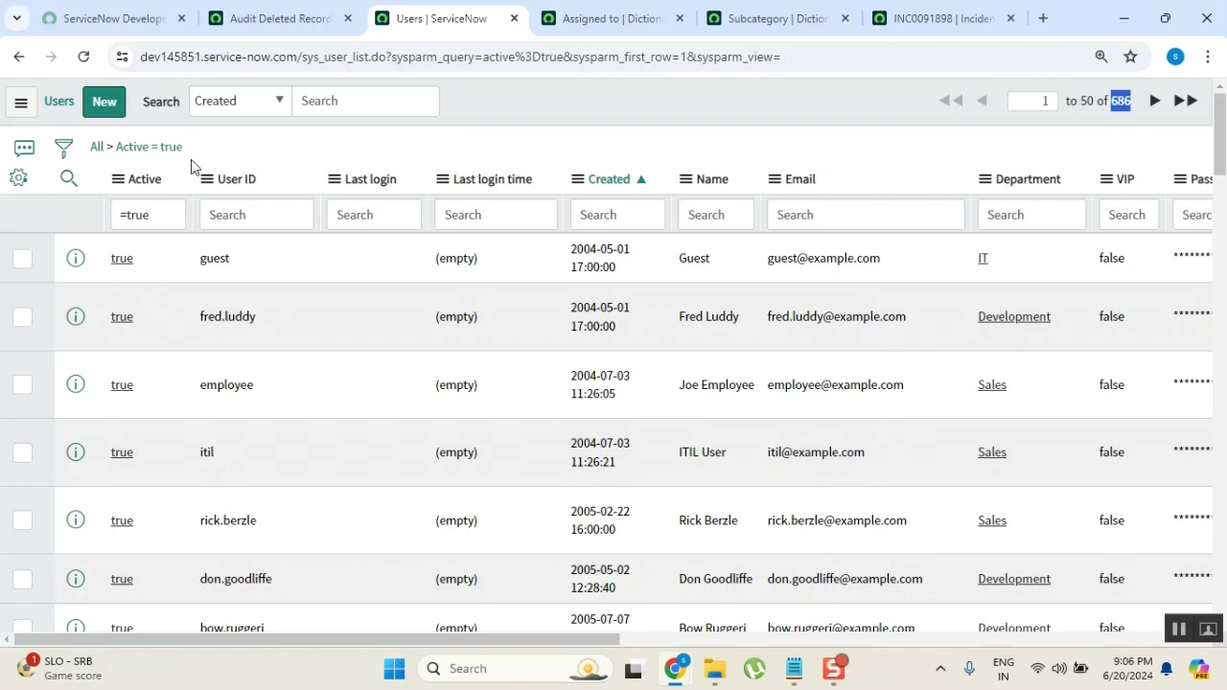
# Add a second required condition, Department is IT, to the Users list filter and run it.
pyautogui.click(64, 150)
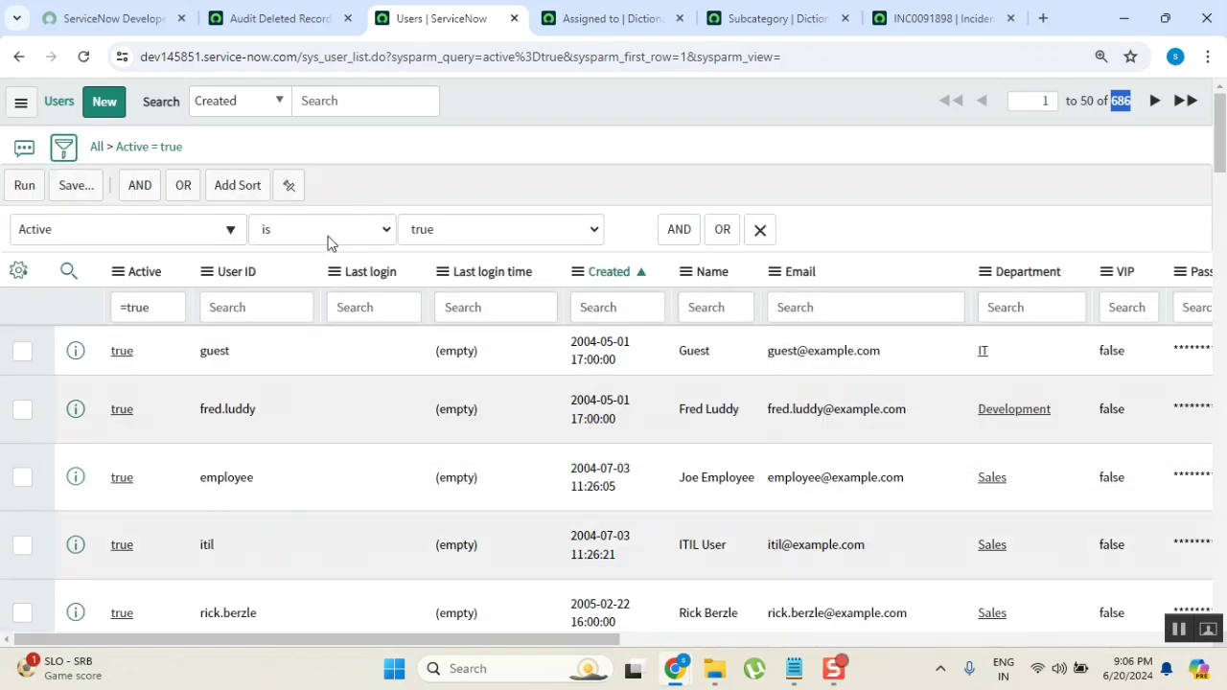
pyautogui.click(680, 248)
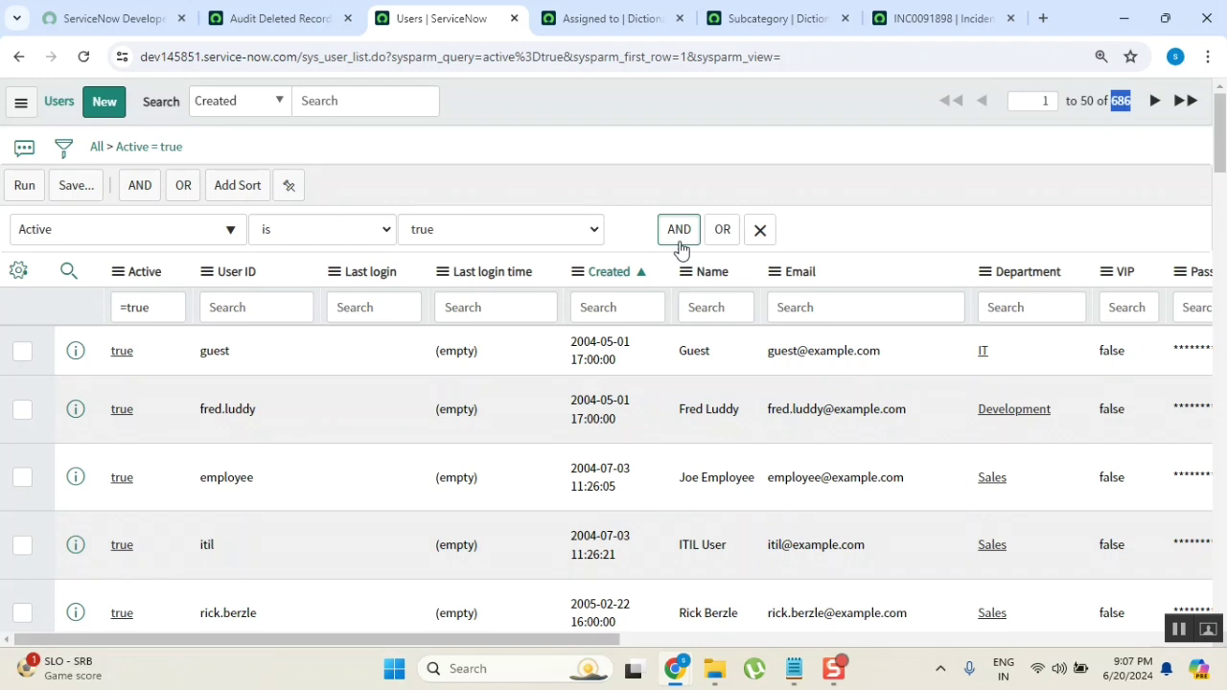
pyautogui.click(155, 304)
pyautogui.write('de')
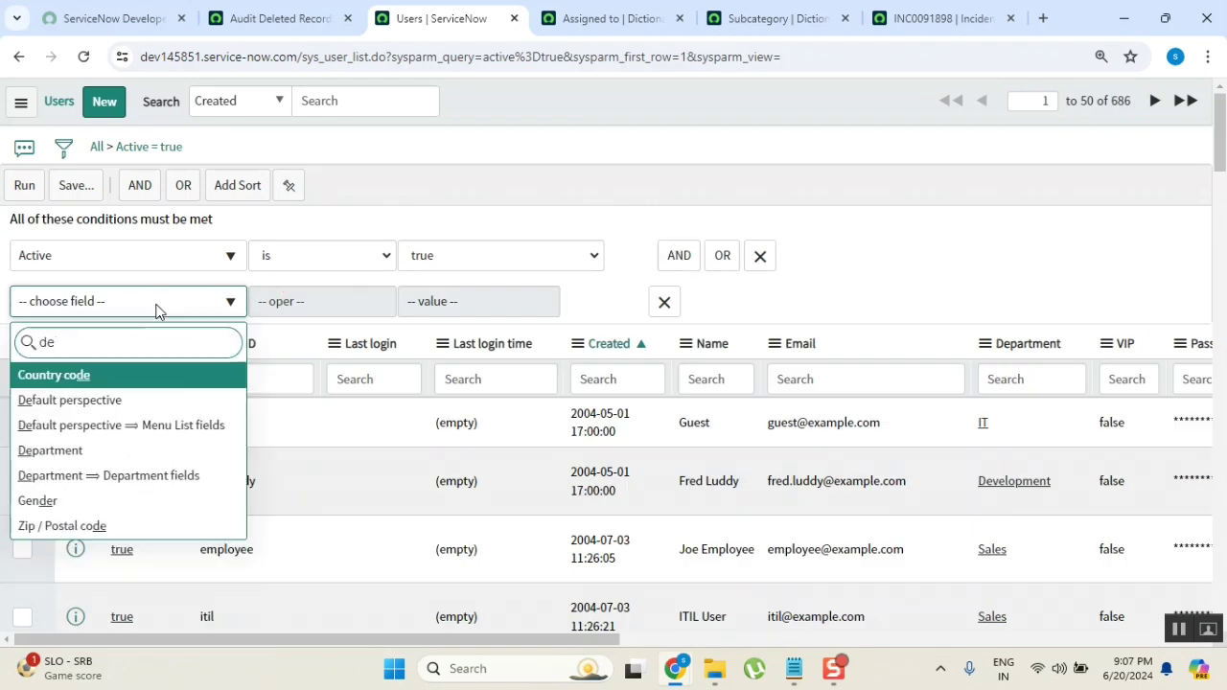
pyautogui.write('par')
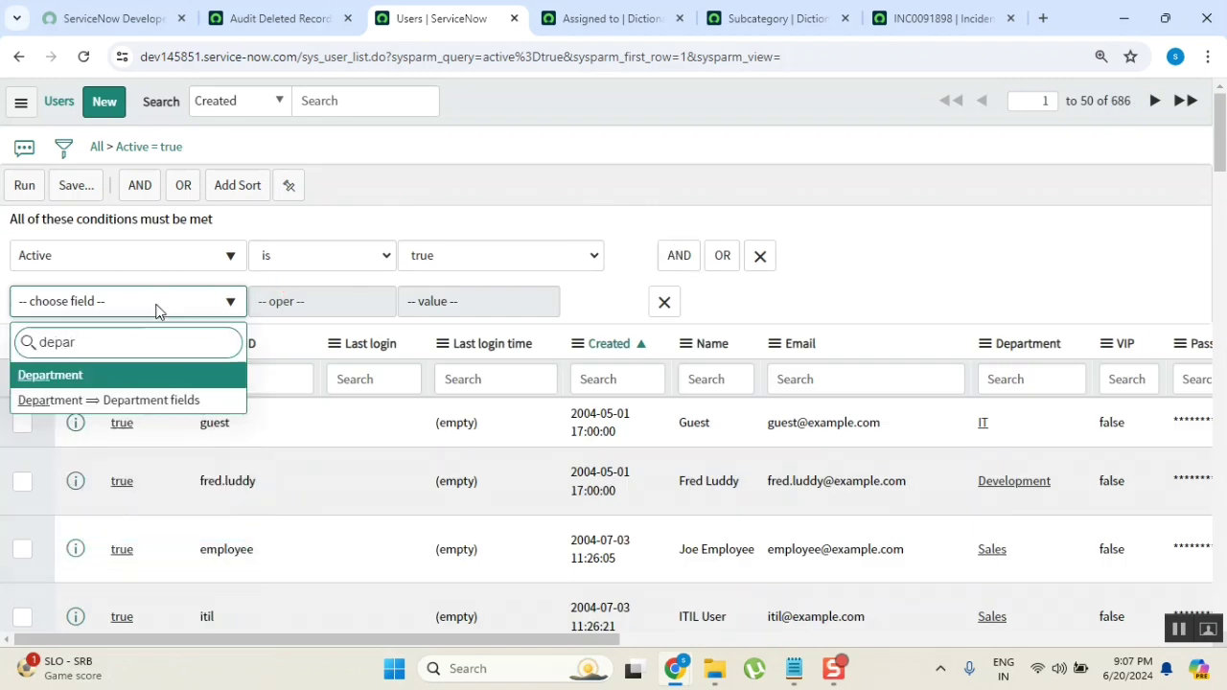
pyautogui.click(145, 376)
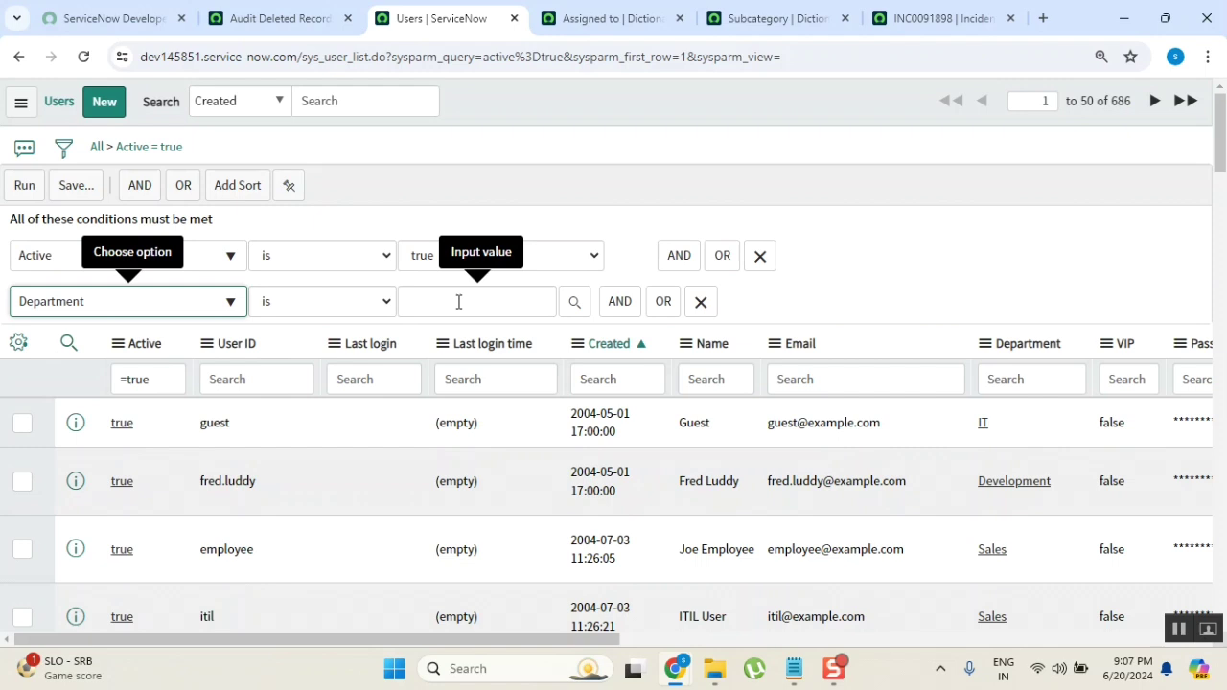
pyautogui.click(573, 303)
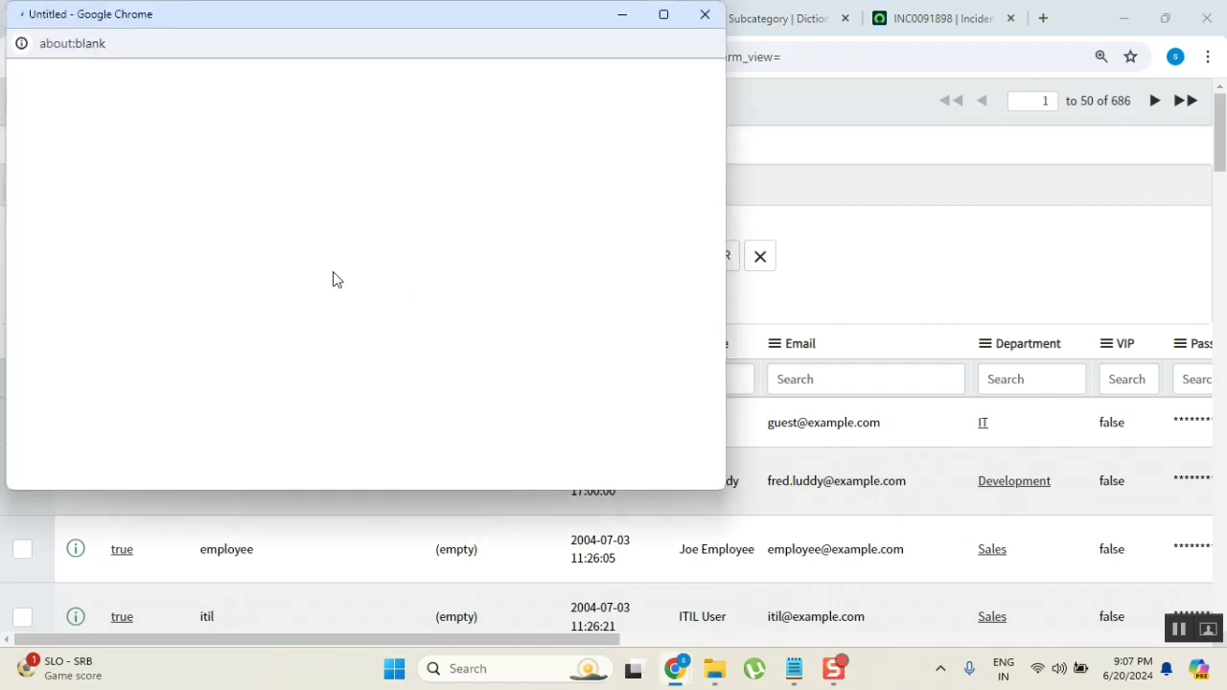
pyautogui.click(86, 411)
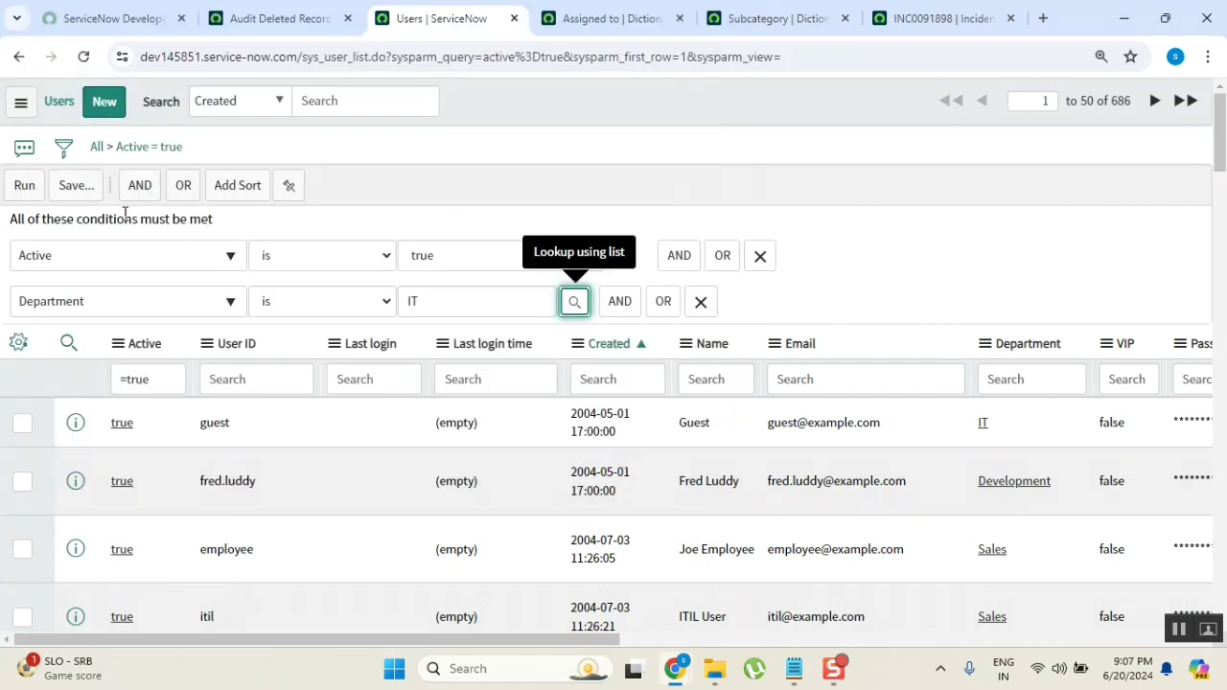
pyautogui.click(26, 197)
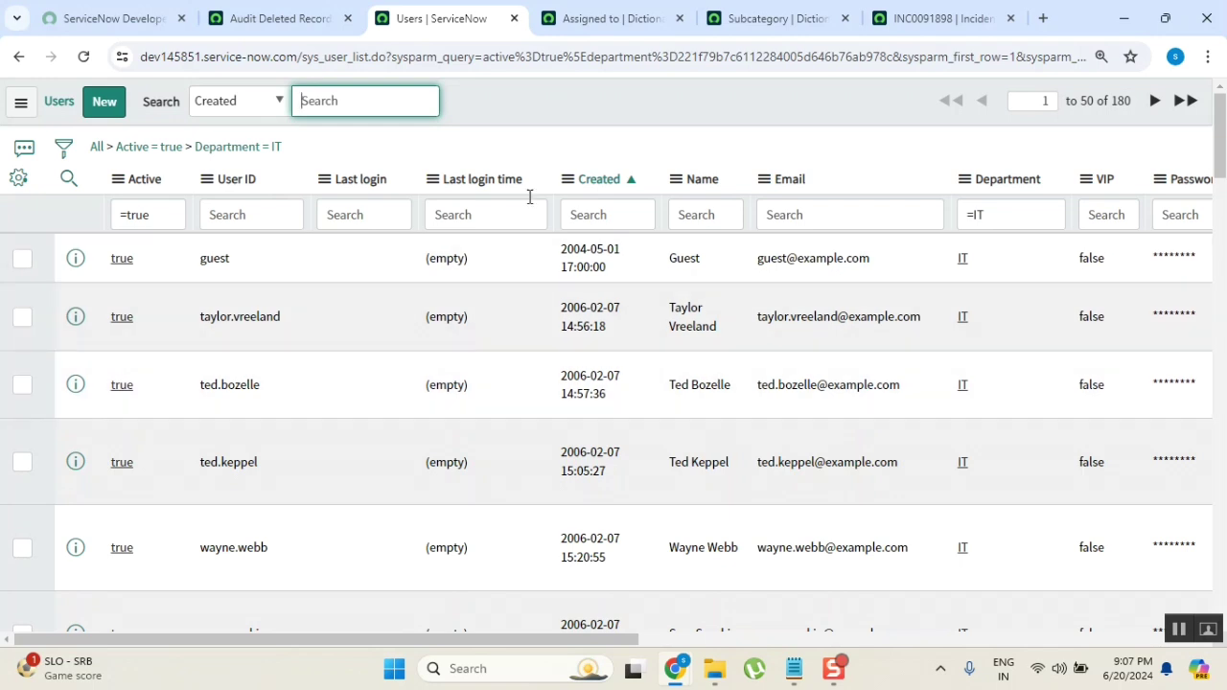
# Open the incident table's list by replacing sys_user with incident in the page address, and check its total record count.
pyautogui.click(331, 56)
pyautogui.doubleClick(331, 56)
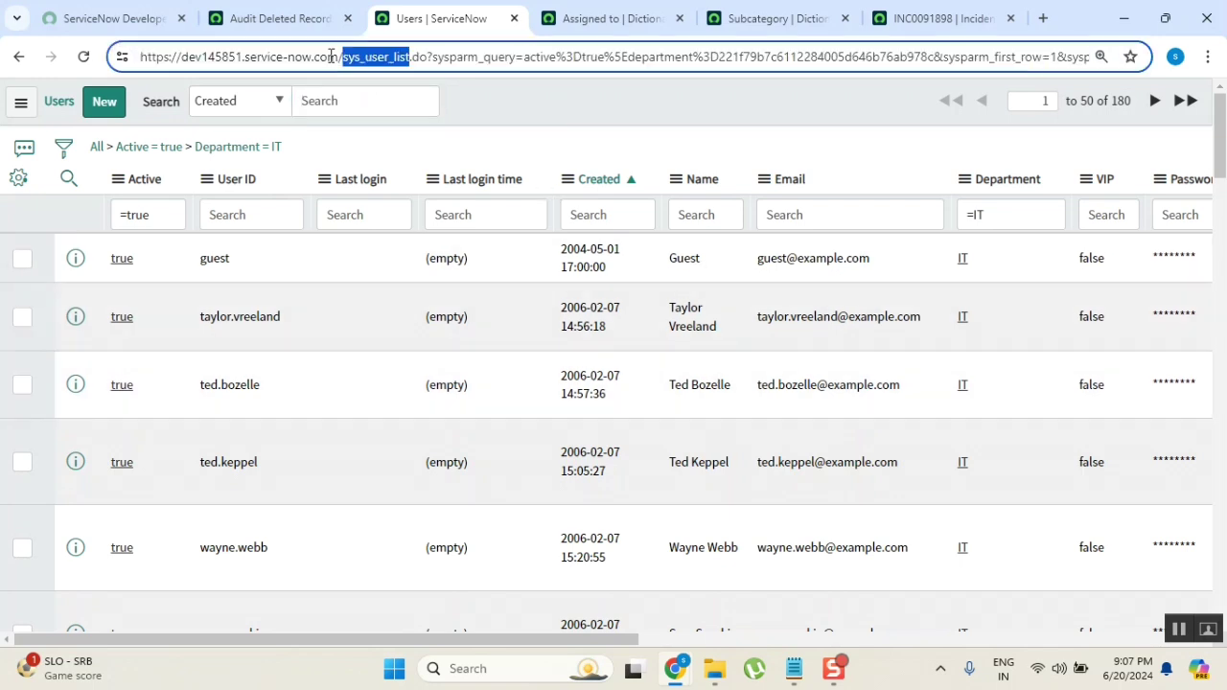
pyautogui.click(388, 59)
pyautogui.press('BackSpace')
pyautogui.press('BackSpace')
pyautogui.press('BackSpace')
pyautogui.press('BackSpace')
pyautogui.press('BackSpace')
pyautogui.press('BackSpace')
pyautogui.press('BackSpace')
pyautogui.press('BackSpace')
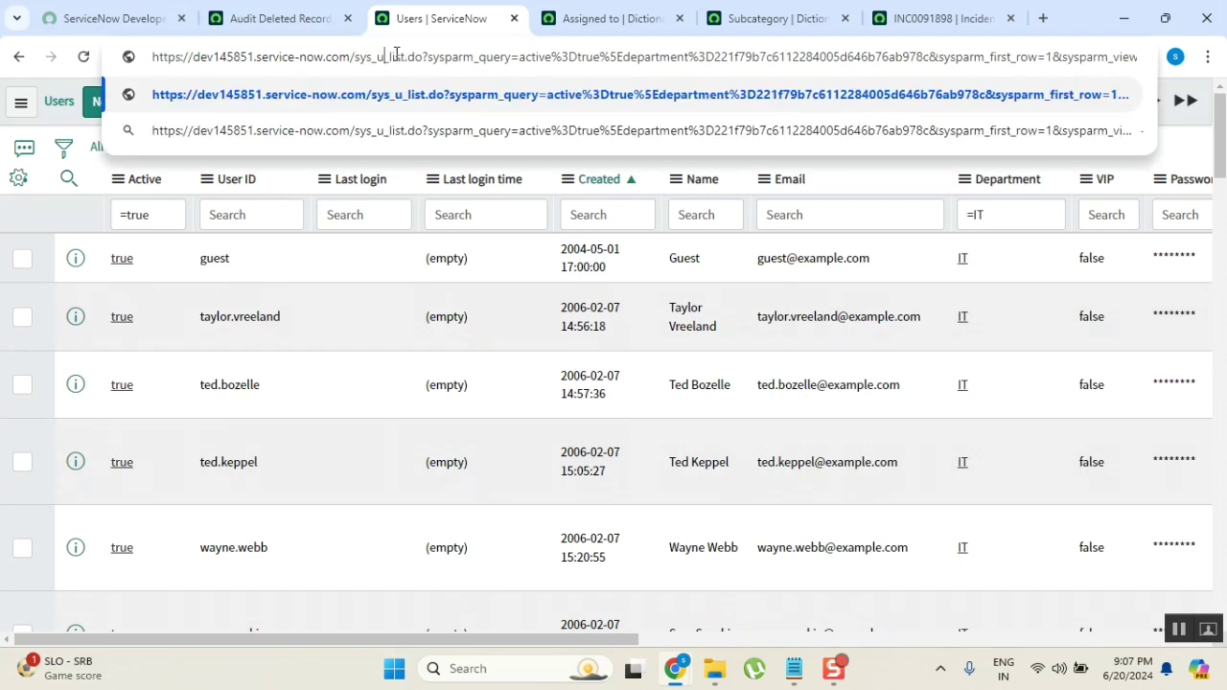
pyautogui.write('incident')
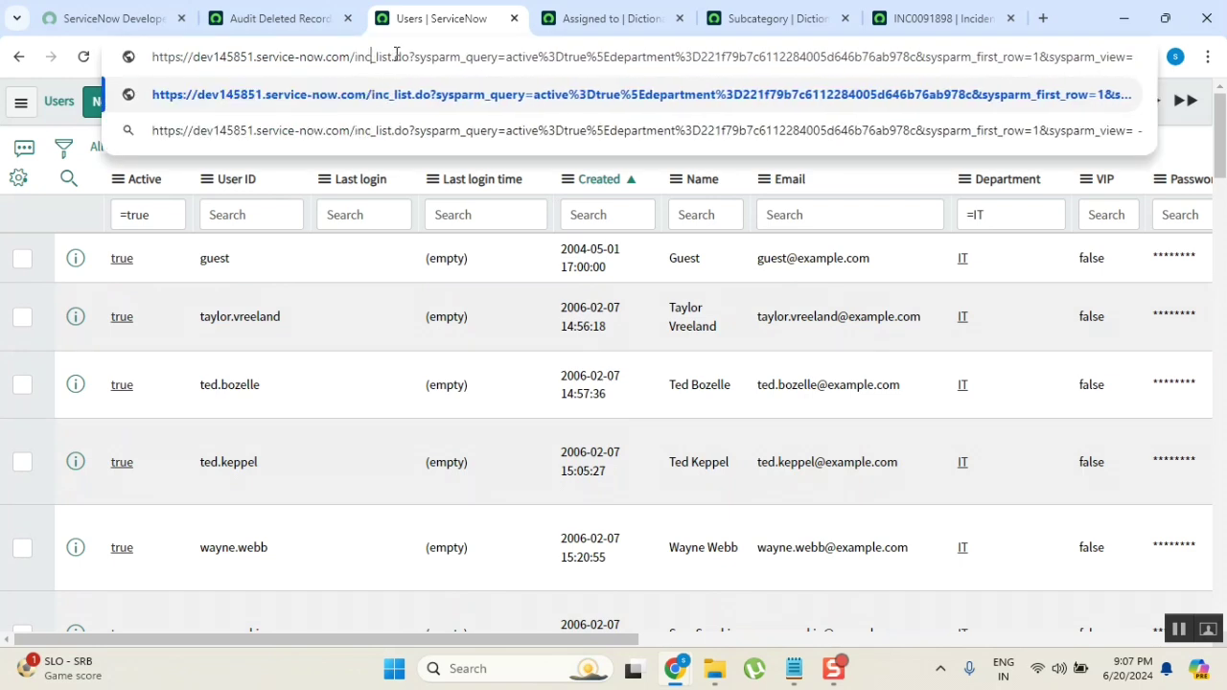
pyautogui.press('Return')
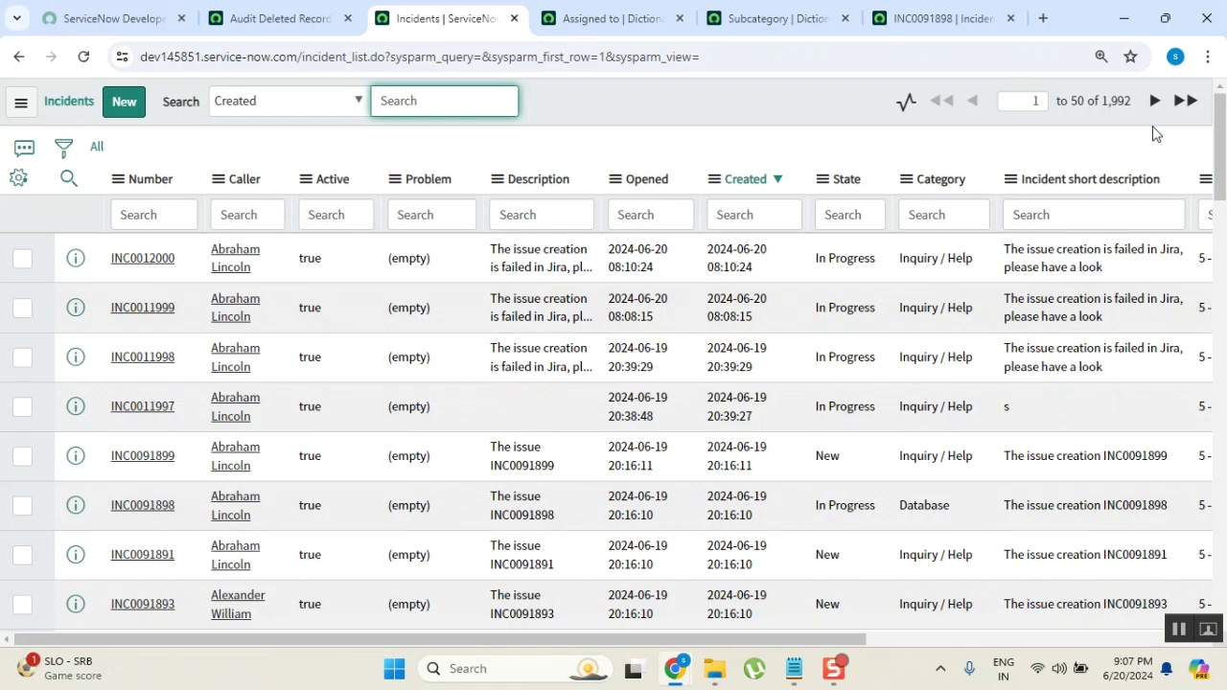
pyautogui.doubleClick(1122, 102)
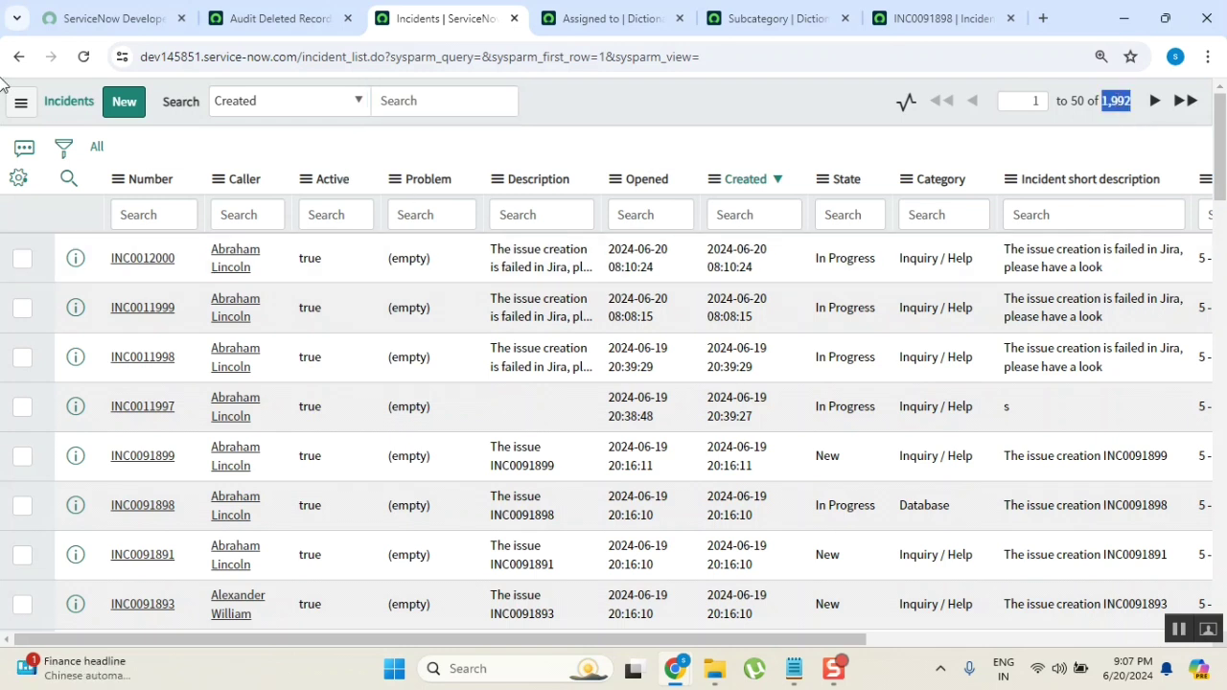
# Switch to the Class_15_Attributes_.txt notes in Notepad and add the line "All - full count" below the VIP definition.
pyautogui.click(792, 680)
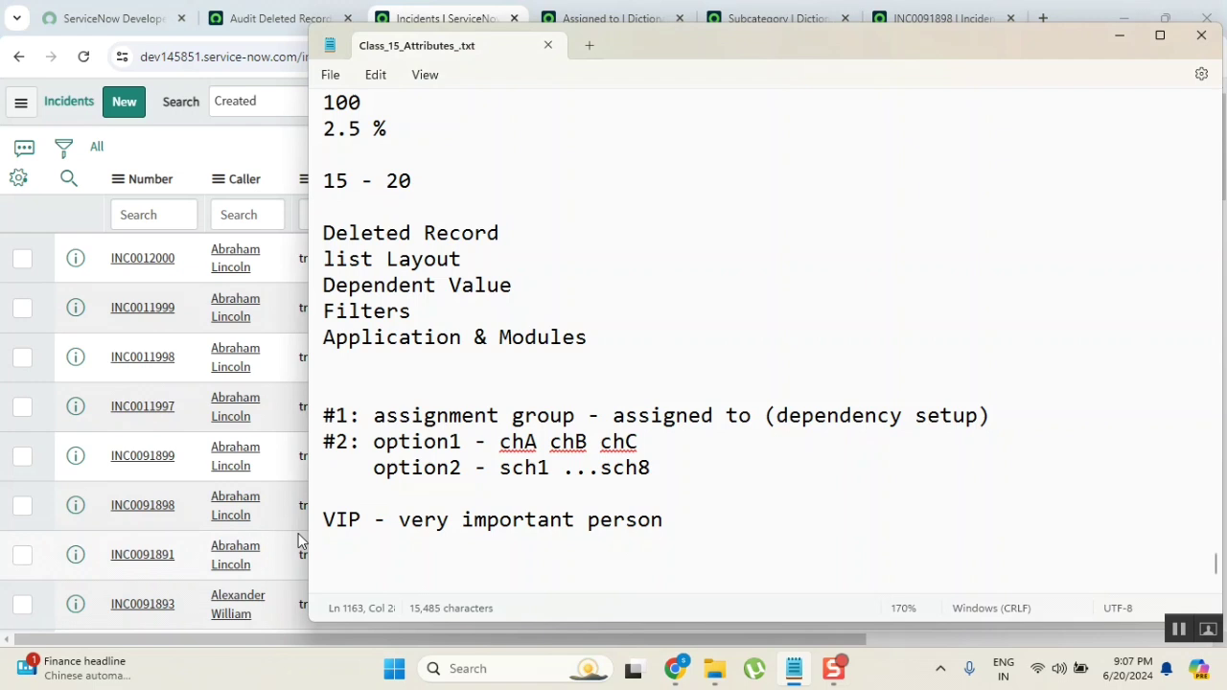
pyautogui.scroll(-2, 416, 546)
pyautogui.click(372, 434)
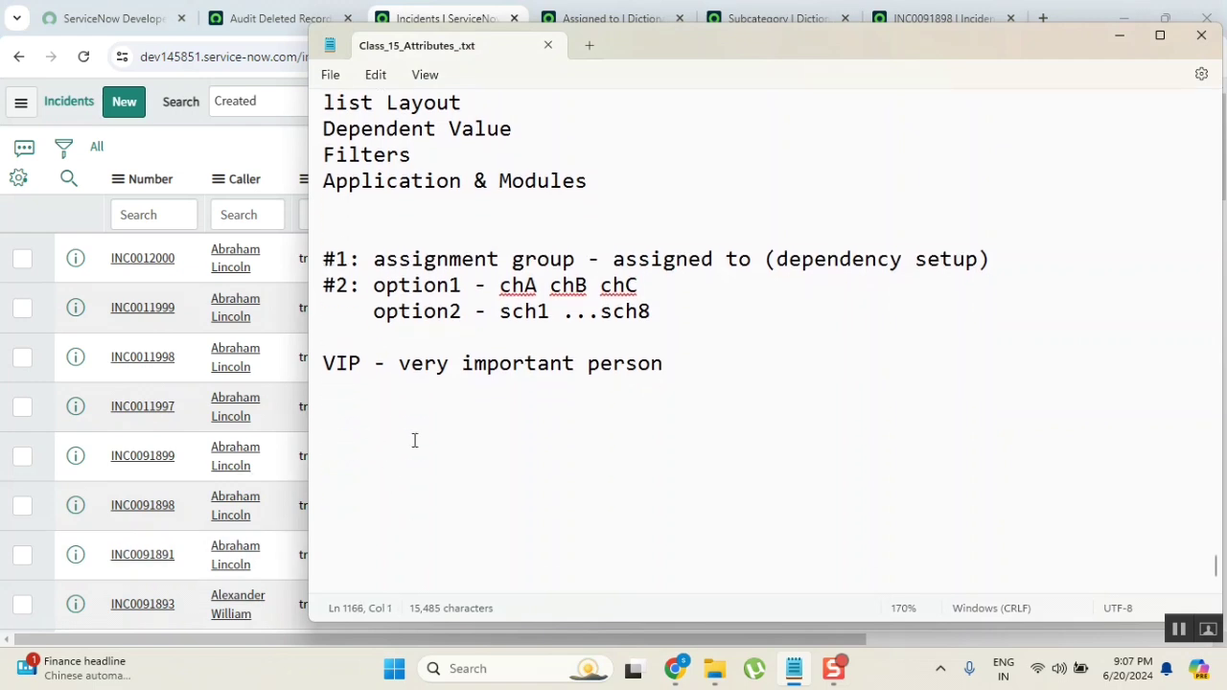
pyautogui.write('All - full count')
pyautogui.press('Return')
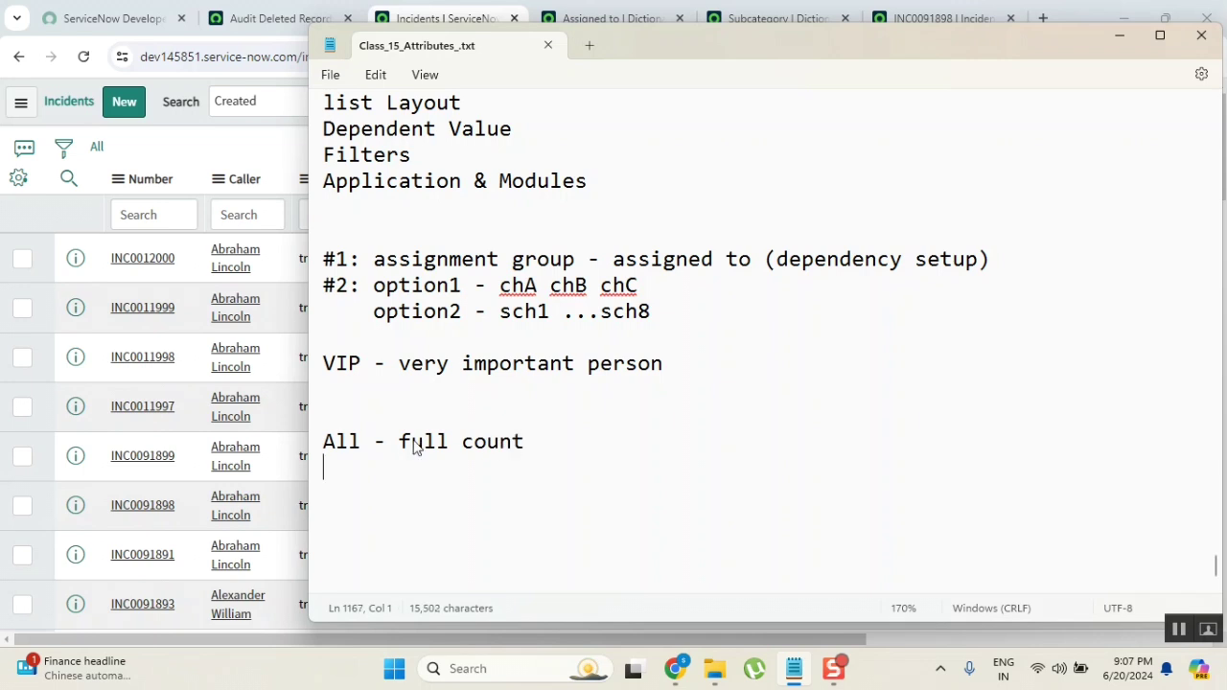
# Switch back to ServiceNow in Chrome and filter the Incidents list by Active equal to false.
pyautogui.click(250, 134)
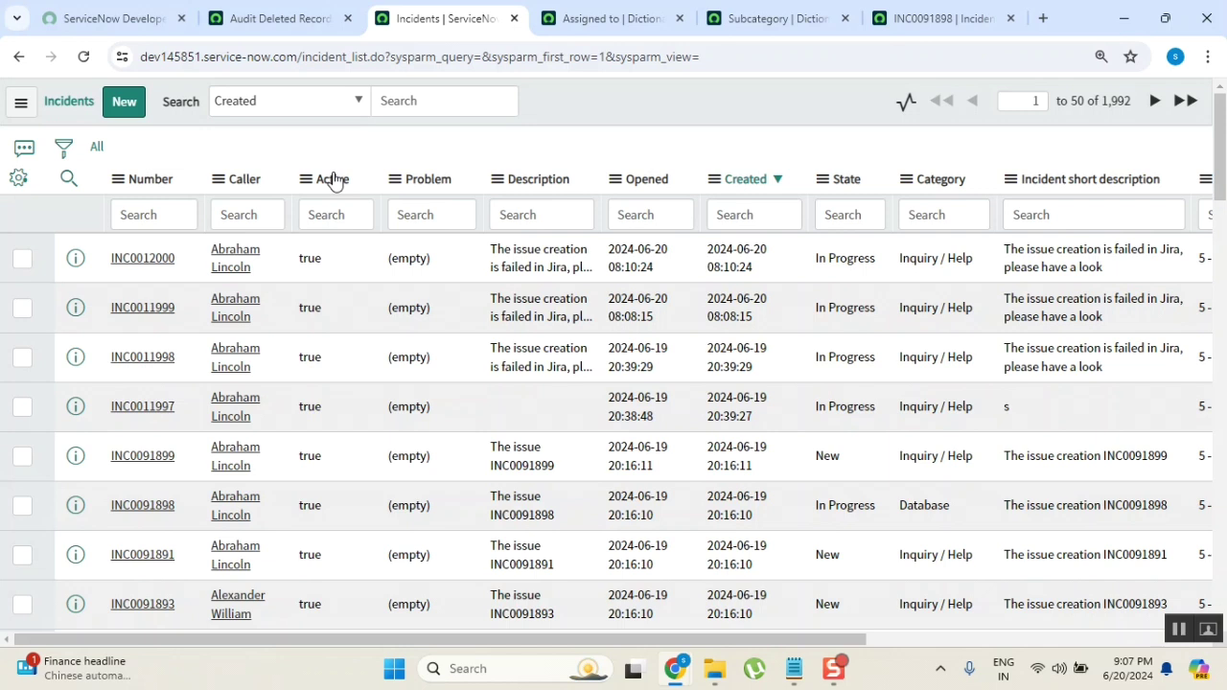
pyautogui.click(338, 211)
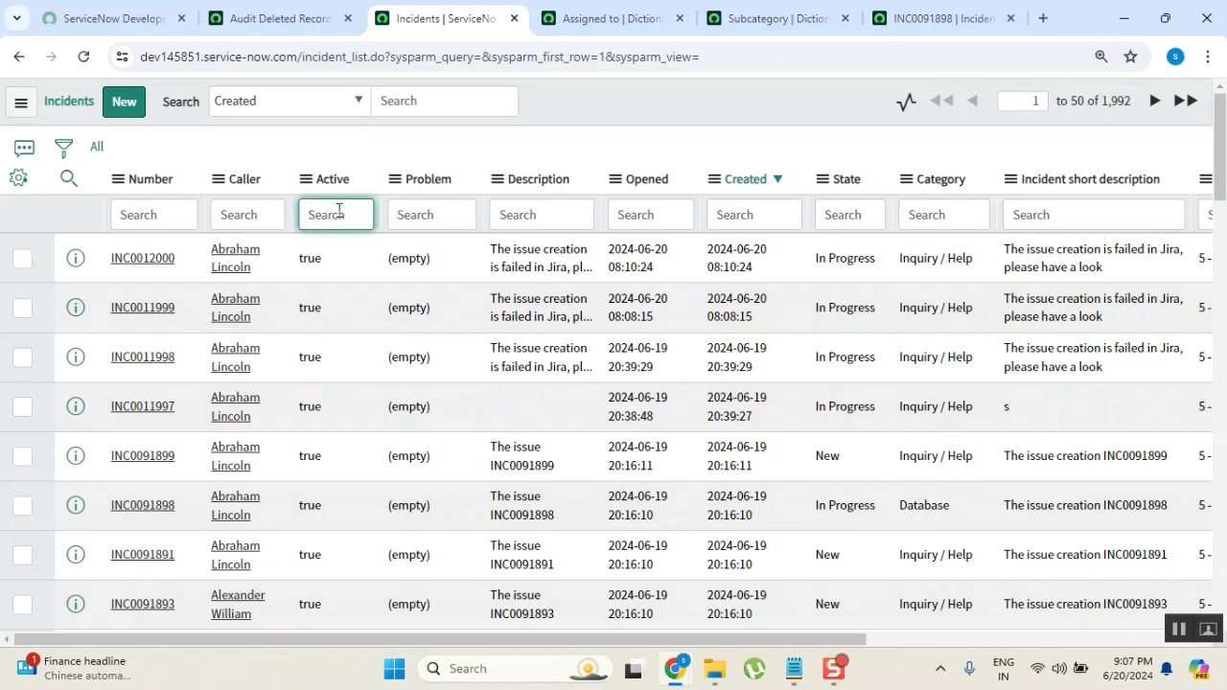
pyautogui.write('false')
pyautogui.press('Return')
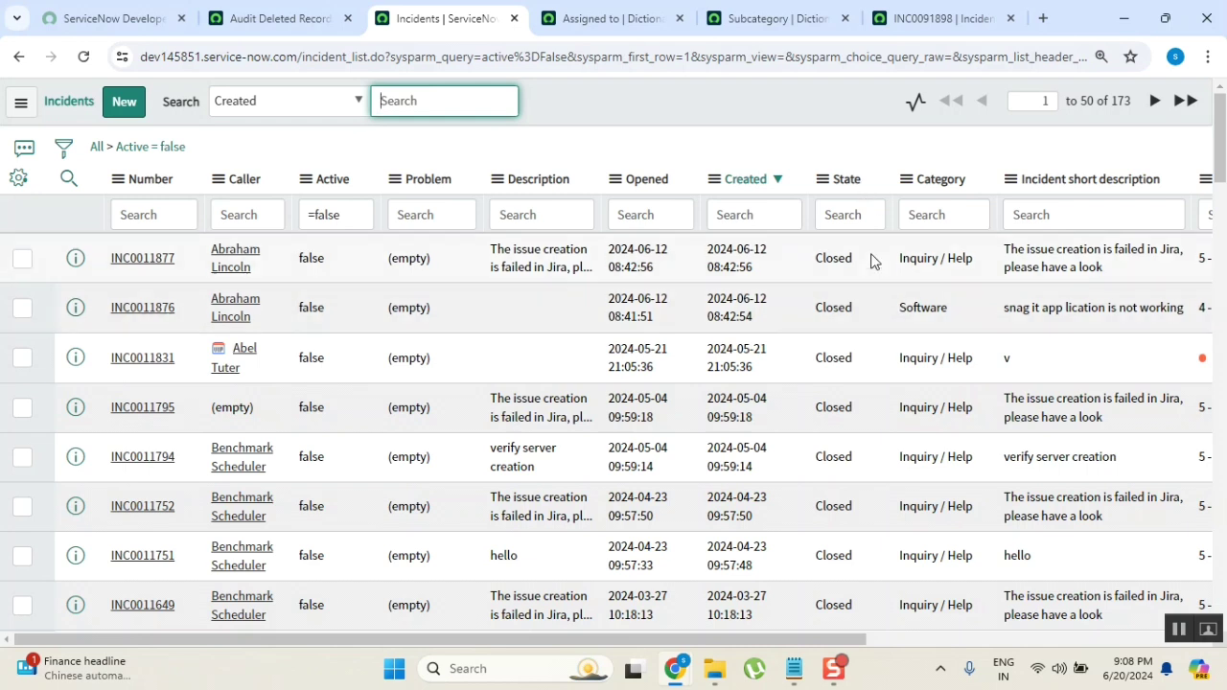
# Switch to the Notepad notes and list new, work in progress, on hold, cancelled, resolved and closed on separate lines below "All - full count".
pyautogui.moveTo(797, 680)
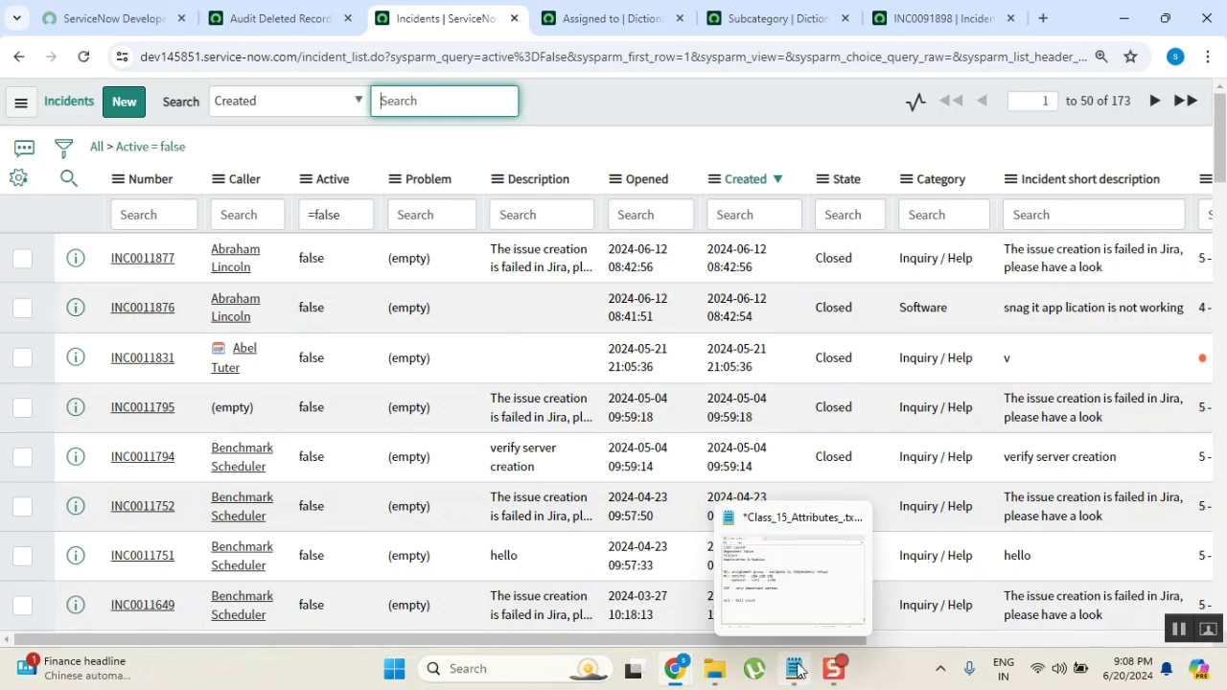
pyautogui.click(801, 615)
pyautogui.press('Return')
pyautogui.write('new')
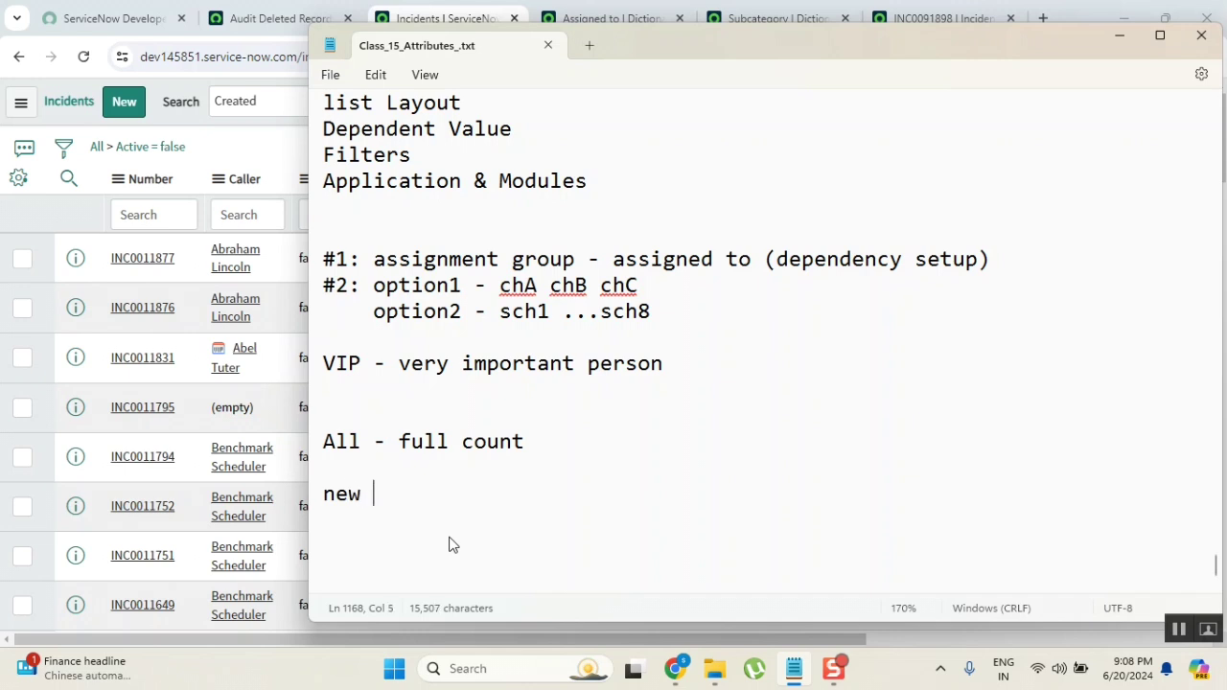
pyautogui.press('Return')
pyautogui.write('wor')
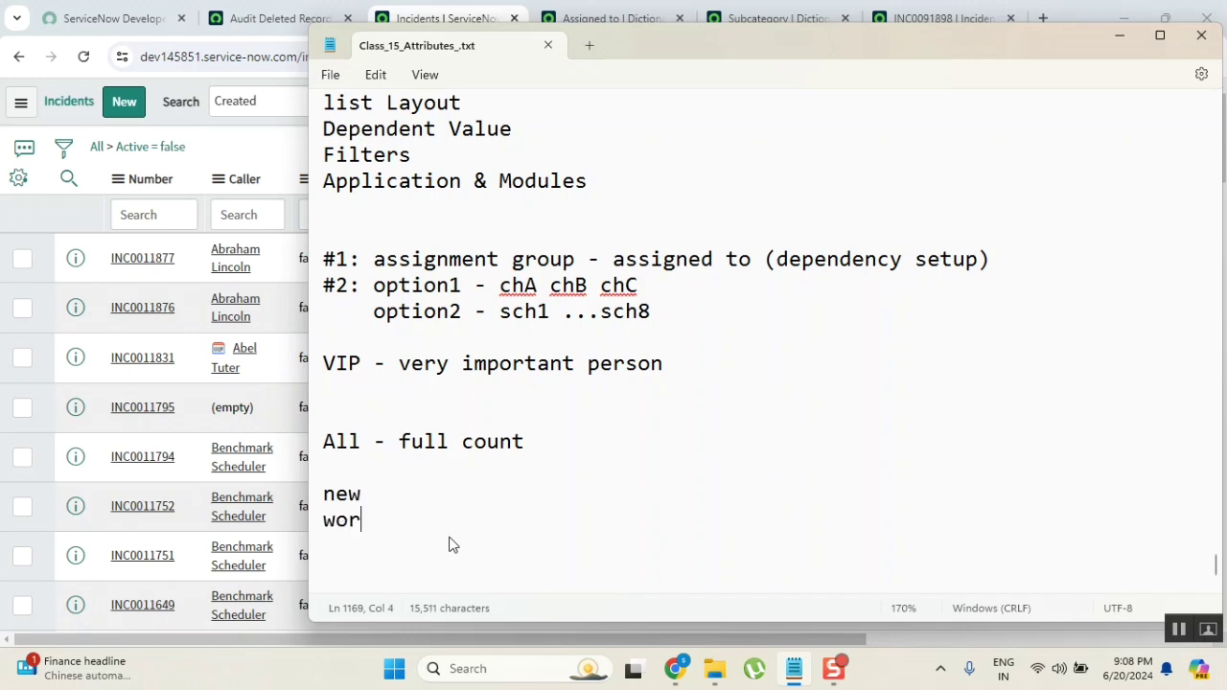
pyautogui.write('k in progress')
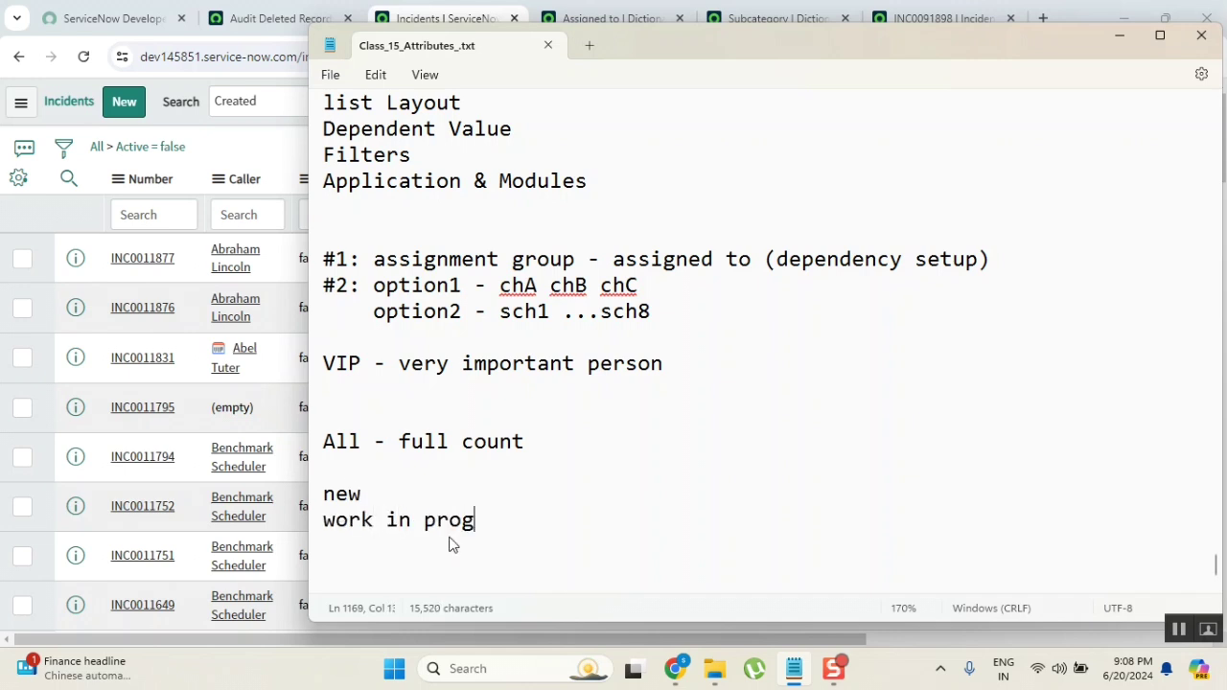
pyautogui.press('Return')
pyautogui.write('on hold')
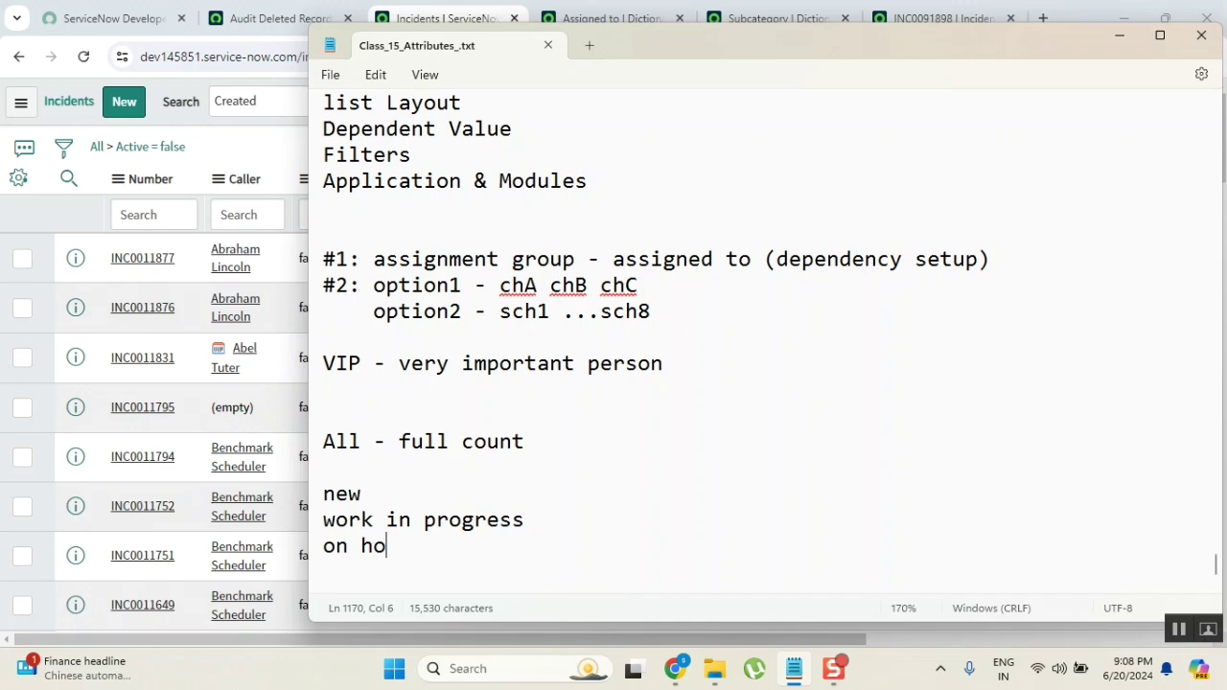
pyautogui.press('Return')
pyautogui.write('cancelled')
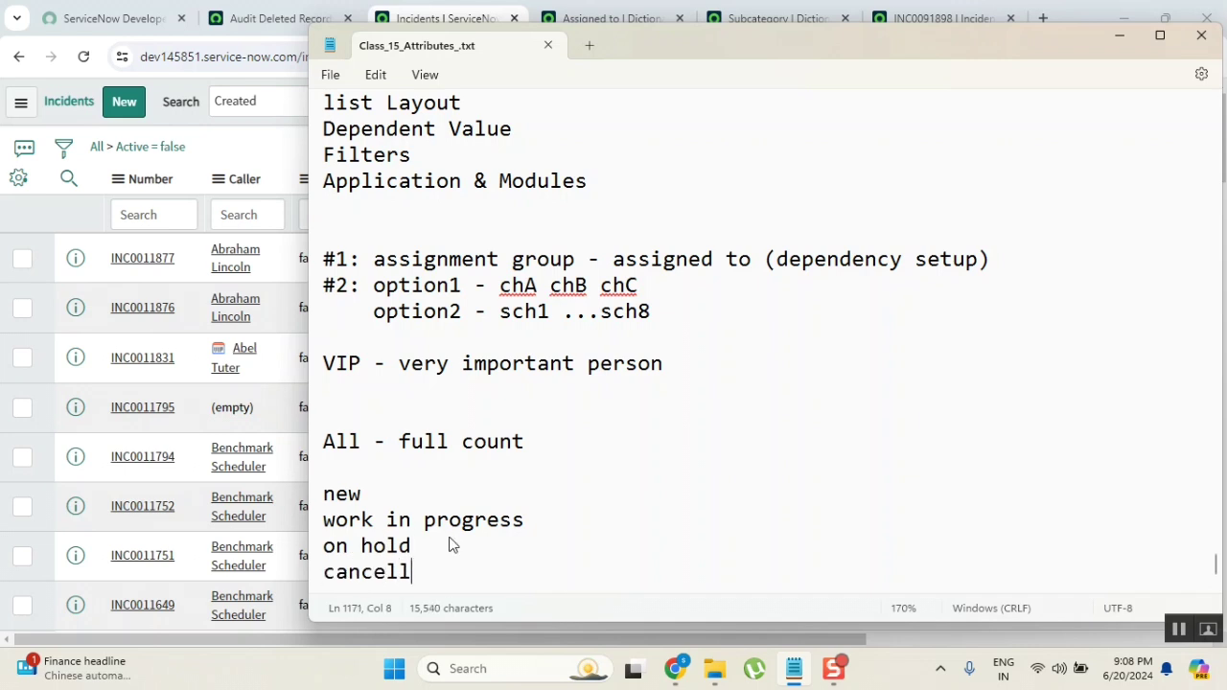
pyautogui.press('Return')
pyautogui.write('resolved')
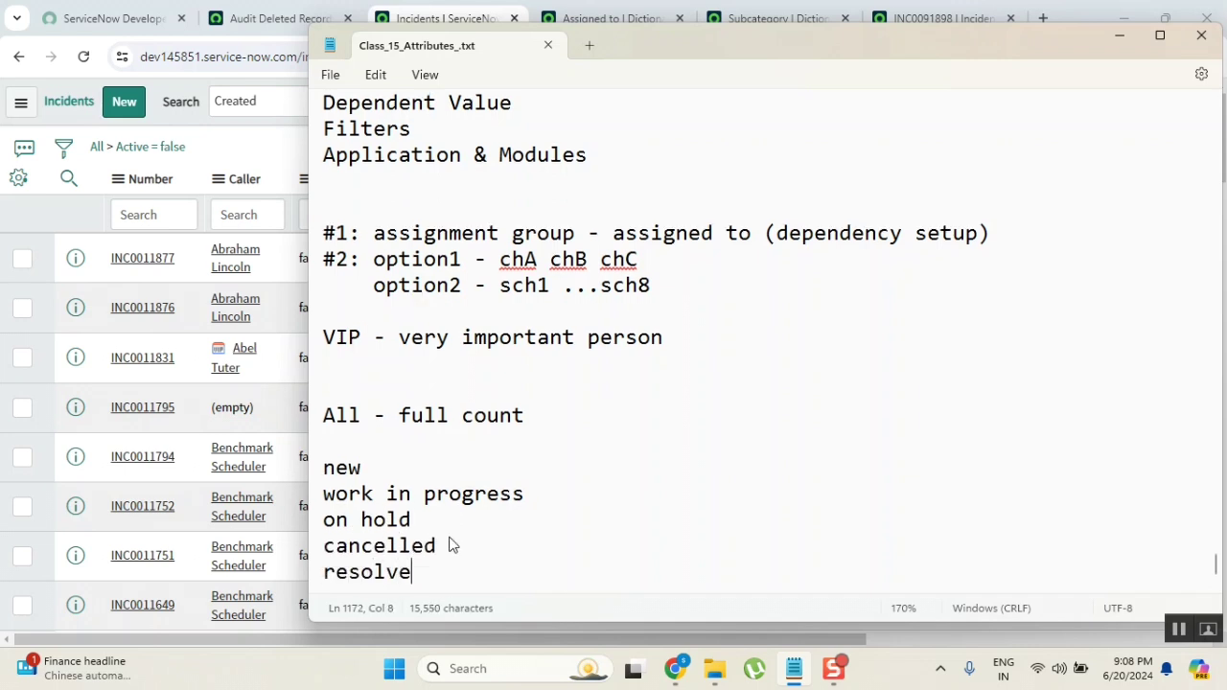
pyautogui.press('Return')
pyautogui.write('closed')
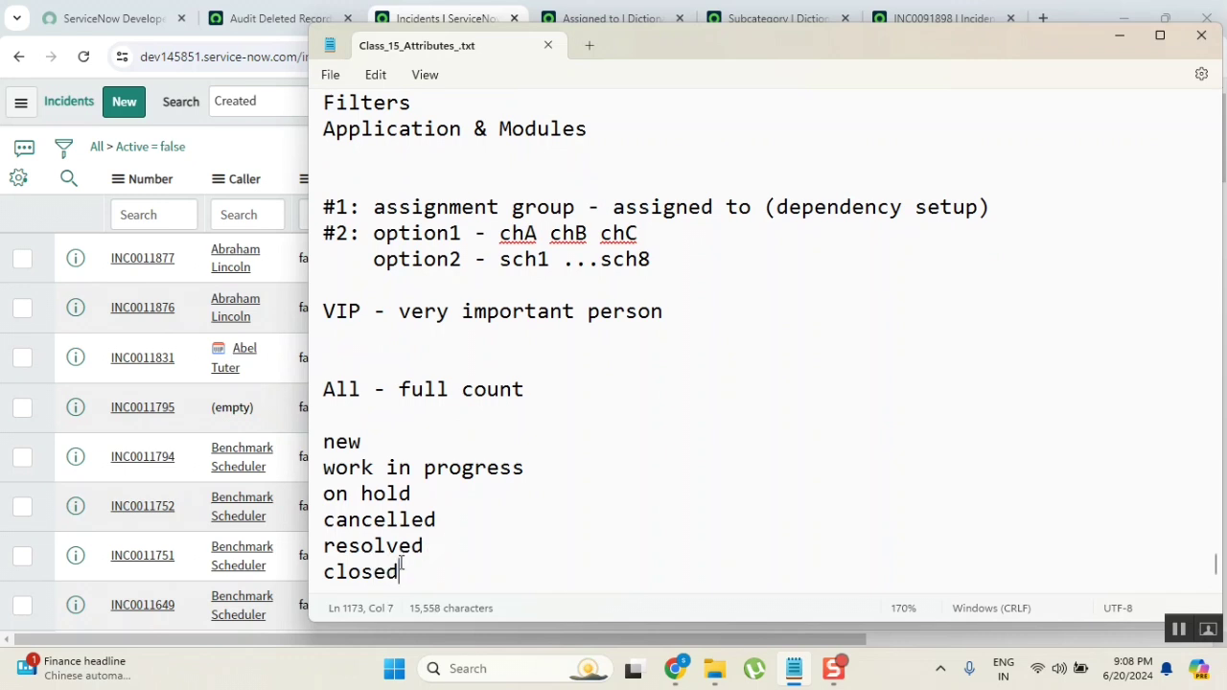
# Move "cancelled" to the end of the state list below "closed" and remove the empty line left behind.
pyautogui.click(441, 519)
pyautogui.doubleClick(327, 524)
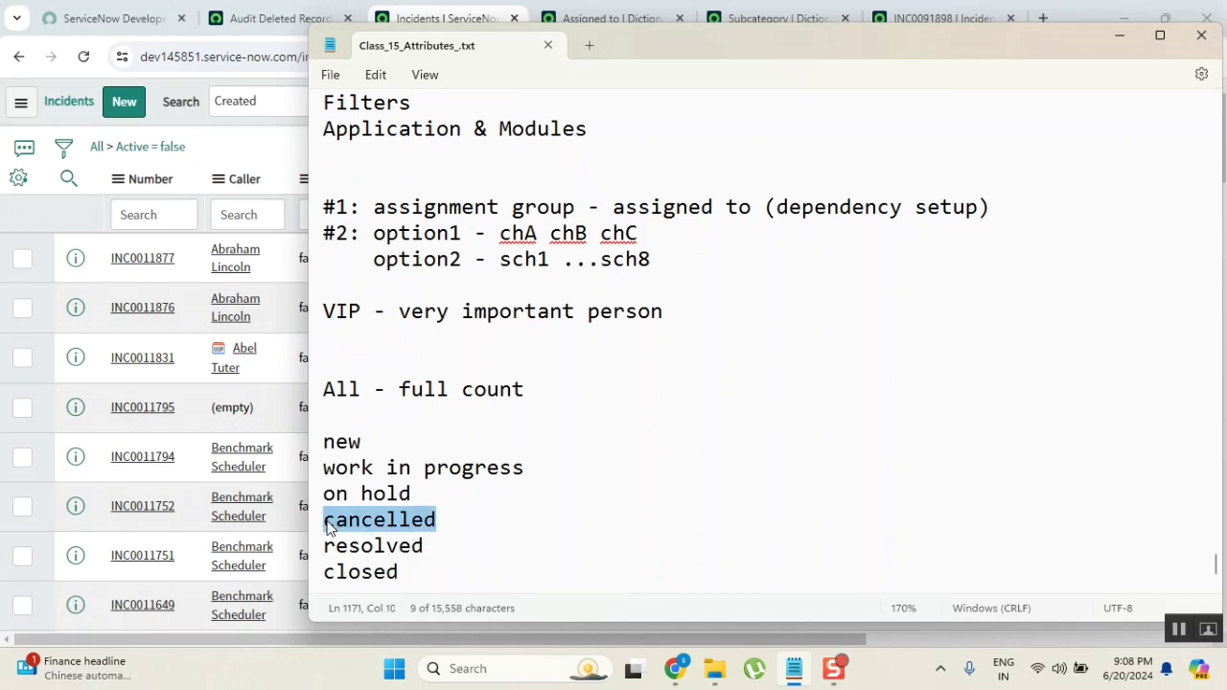
pyautogui.hotkey('ctrl', 'x')
pyautogui.click(447, 565)
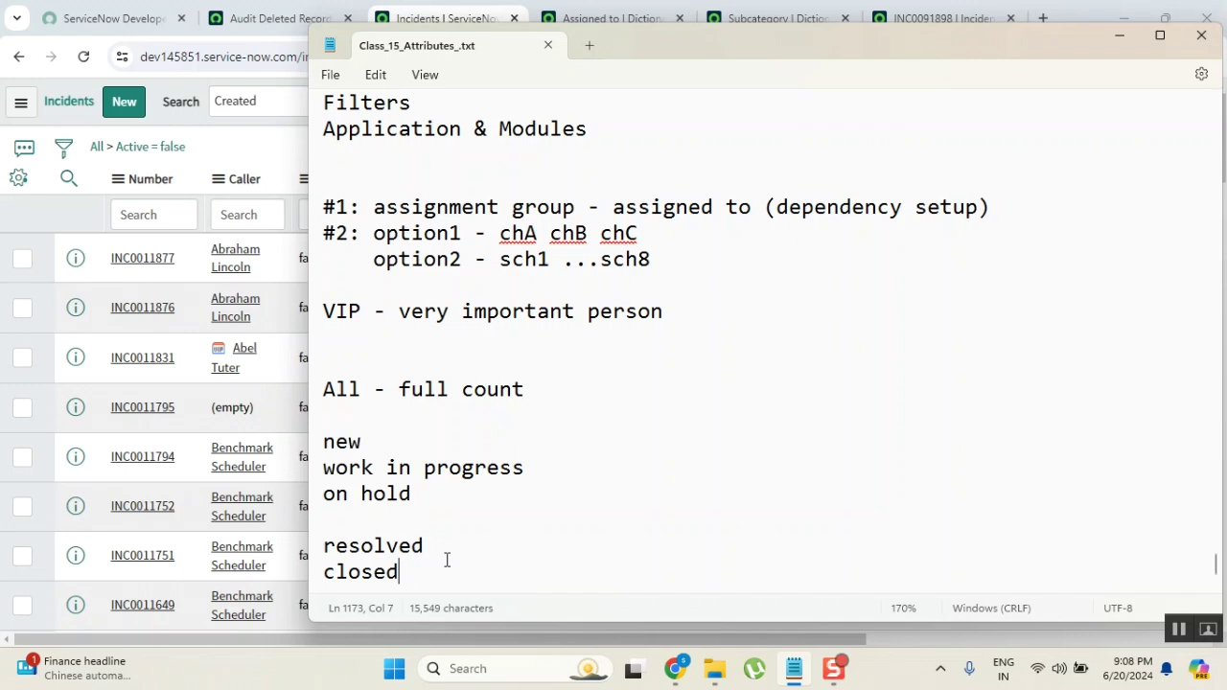
pyautogui.press('Return')
pyautogui.hotkey('ctrl', 'v')
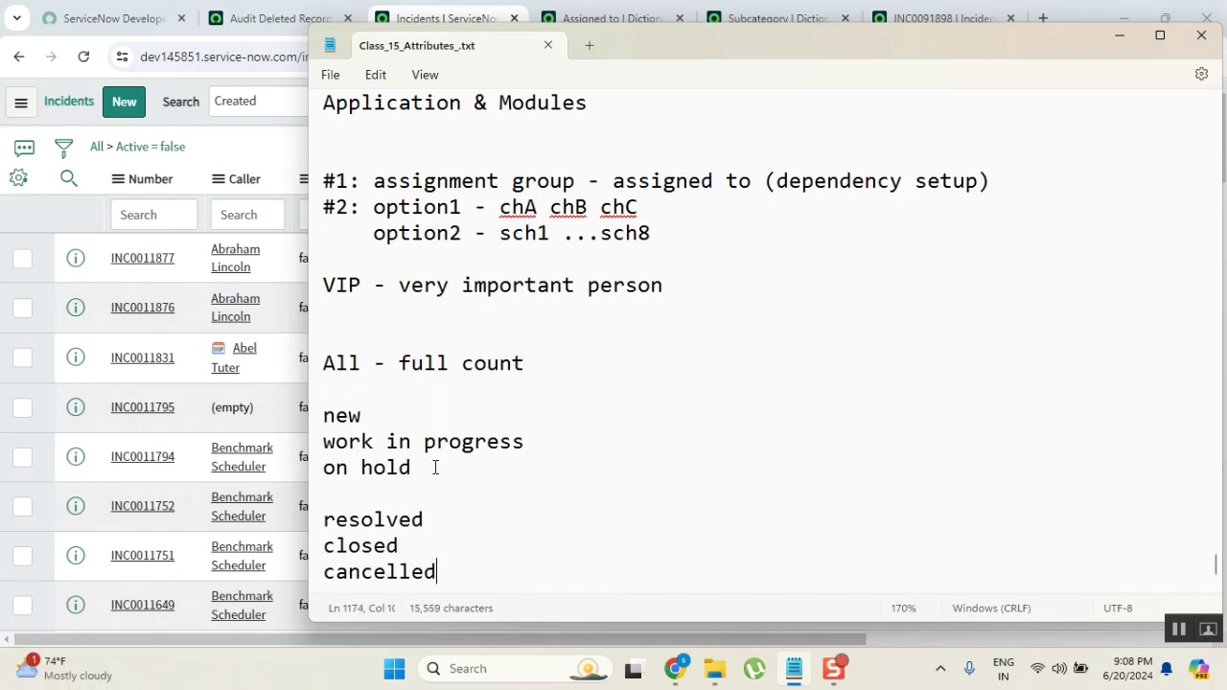
pyautogui.click(434, 467)
pyautogui.press('Delete')
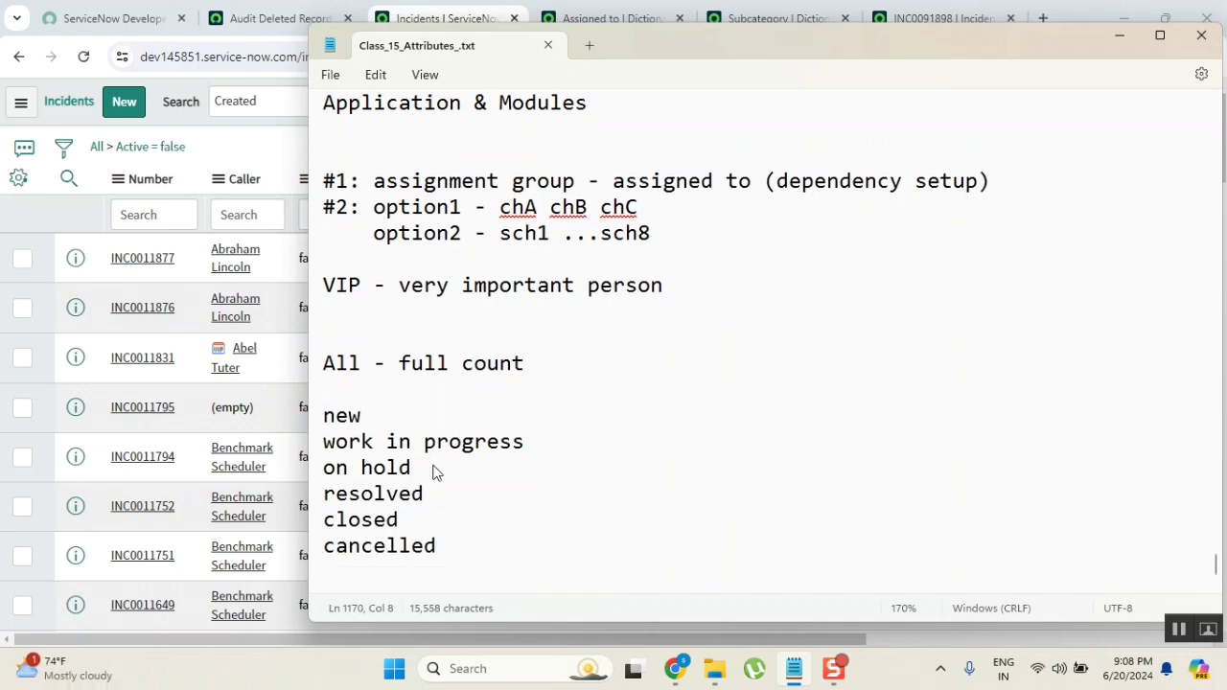
# Append the state values: new 1, work in progress 2, on hold 3, resolved 6, closed 7 and cancelled 8, each after a dash.
pyautogui.click(406, 419)
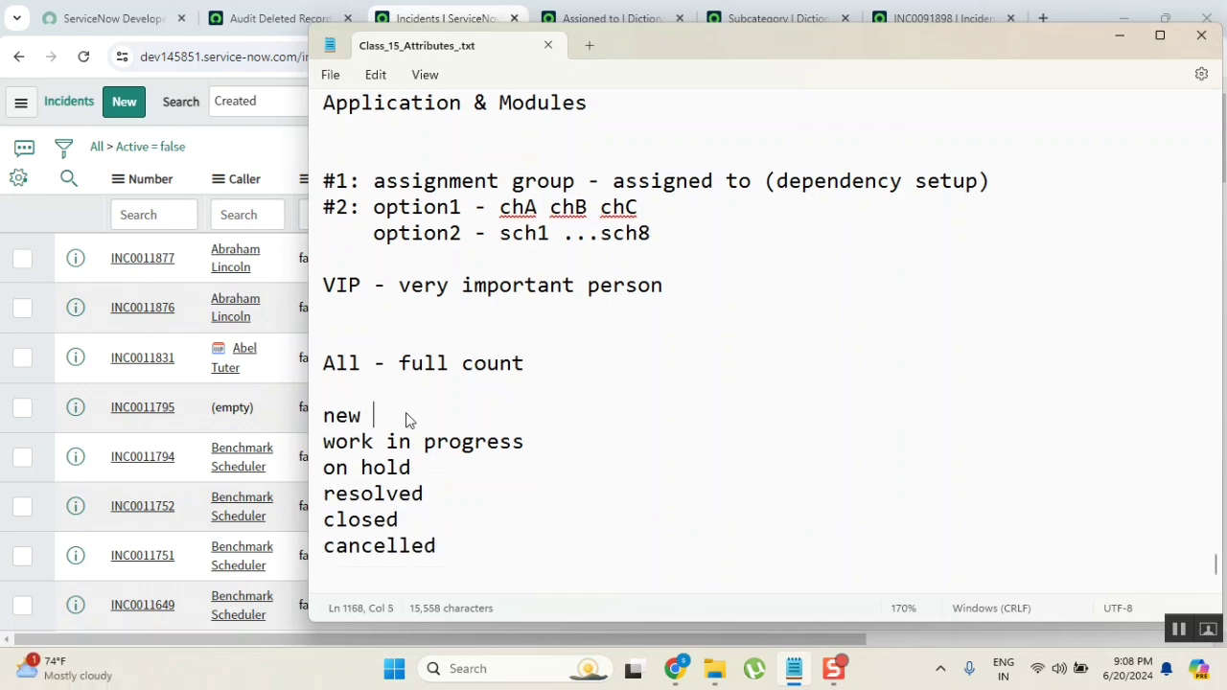
pyautogui.click(564, 446)
pyautogui.click(412, 418)
pyautogui.write('-1 ')
pyautogui.write(' - 2')
pyautogui.click(467, 451)
pyautogui.write('-3')
pyautogui.click(469, 492)
pyautogui.write('- 6')
pyautogui.click(437, 518)
pyautogui.write('- 7')
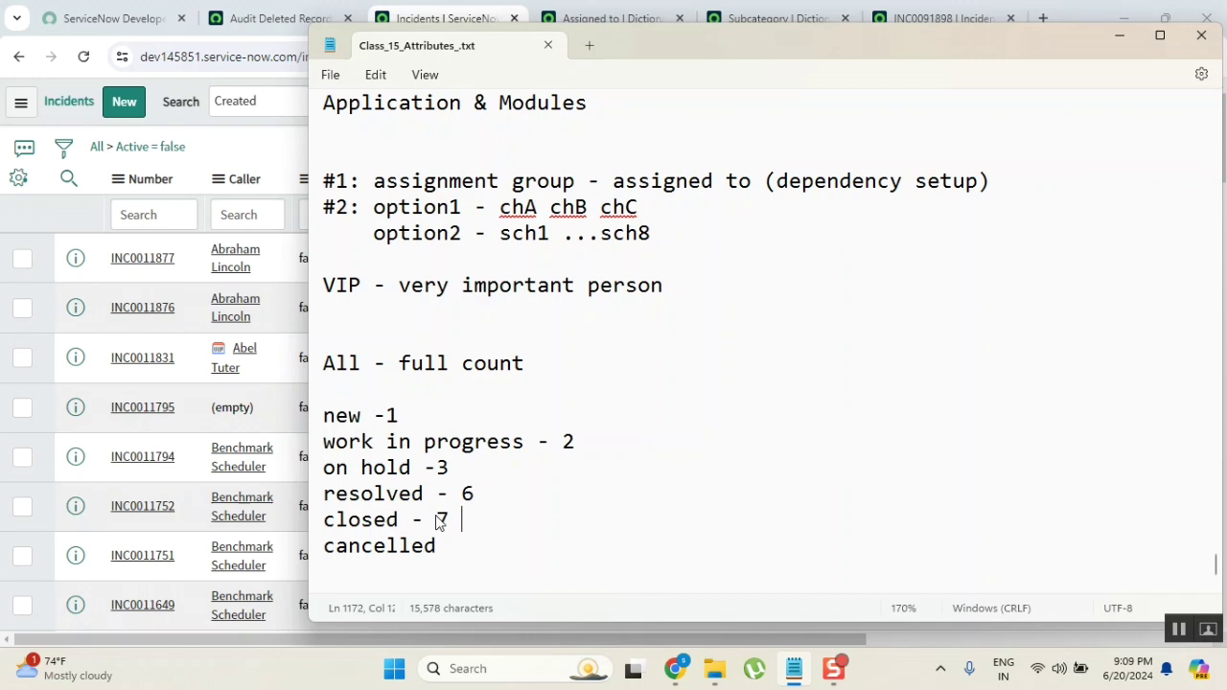
pyautogui.click(452, 549)
pyautogui.write('- 8')
pyautogui.scroll(-2, 499, 547)
pyautogui.click(387, 260)
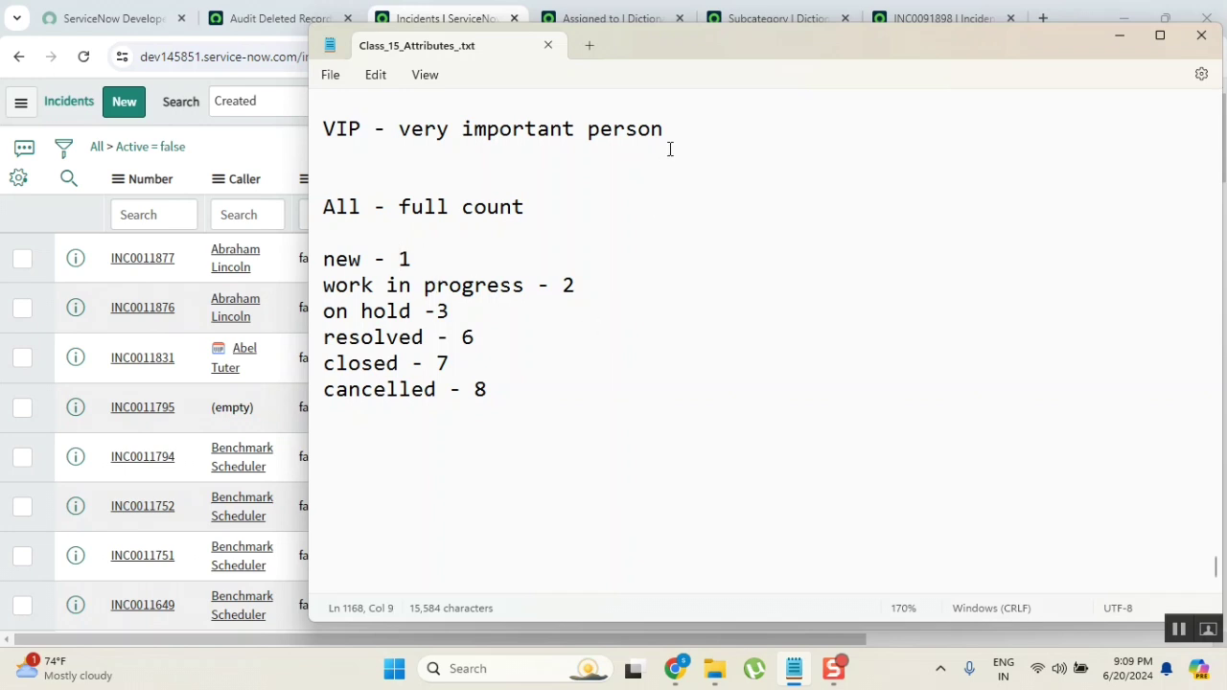
# Move the Notepad window clear of the list filter and add "active false - state = closed or cancelled" below "All - full count".
pyautogui.moveTo(686, 71); pyautogui.dragTo(882, 240)
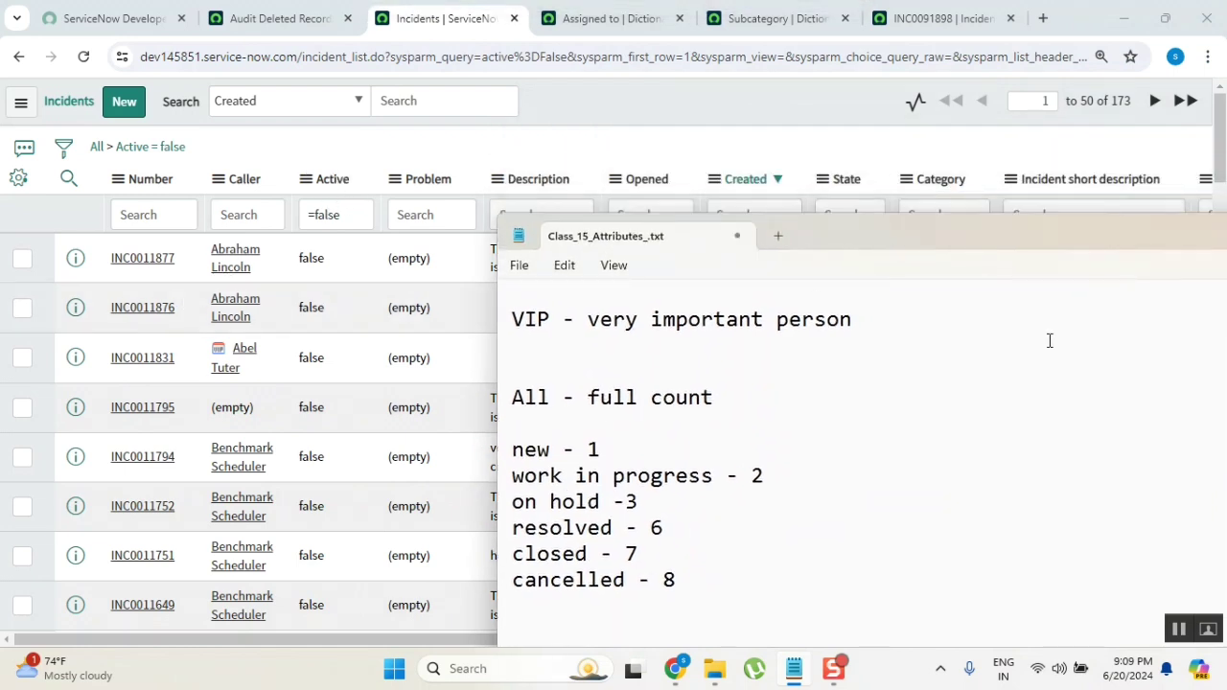
pyautogui.moveTo(918, 239); pyautogui.dragTo(879, 143)
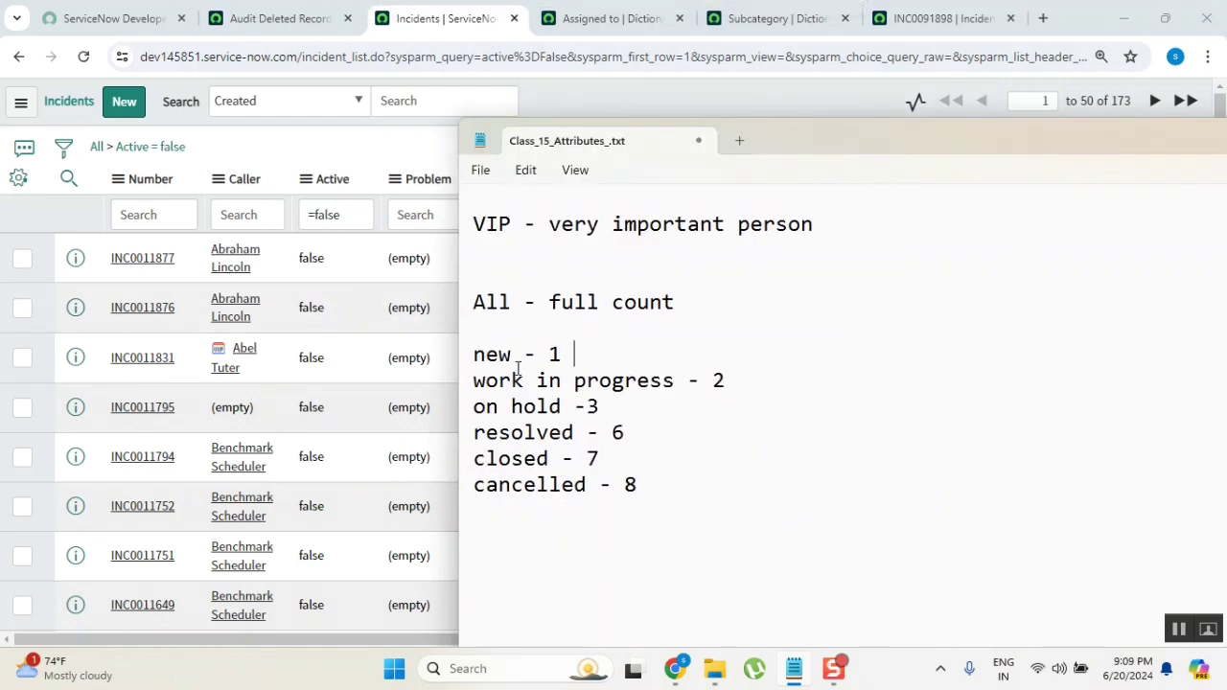
pyautogui.click(564, 341)
pyautogui.write('active false -')
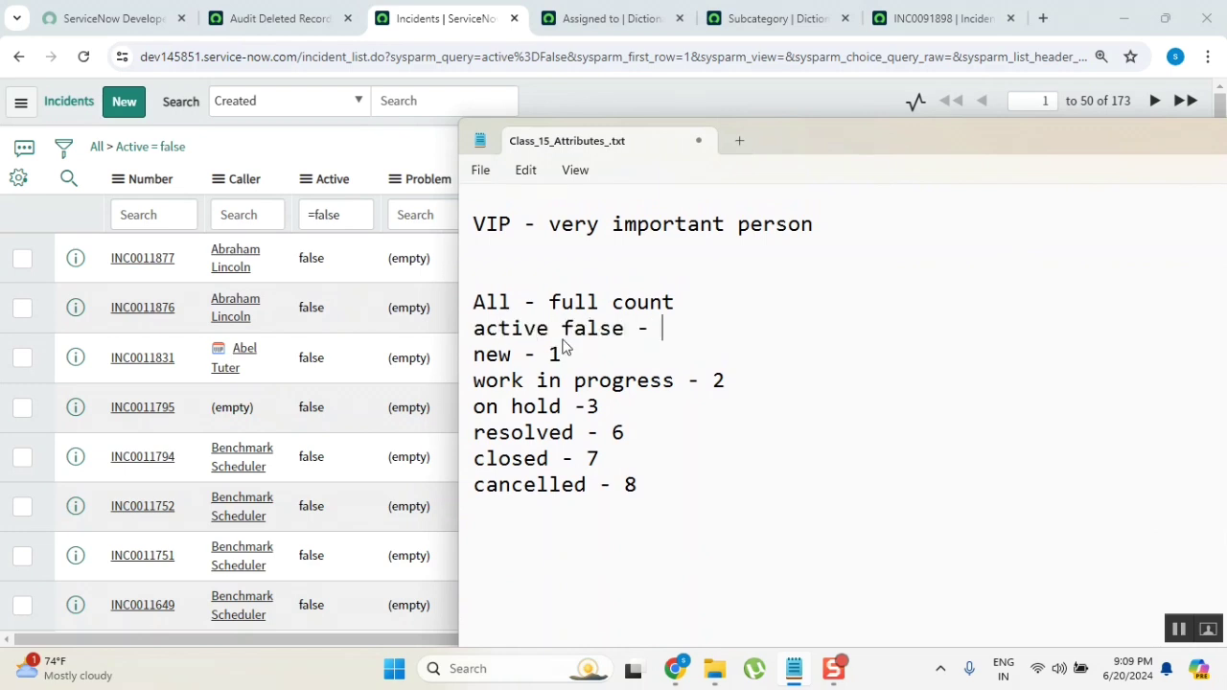
pyautogui.press('Return')
pyautogui.click(699, 325)
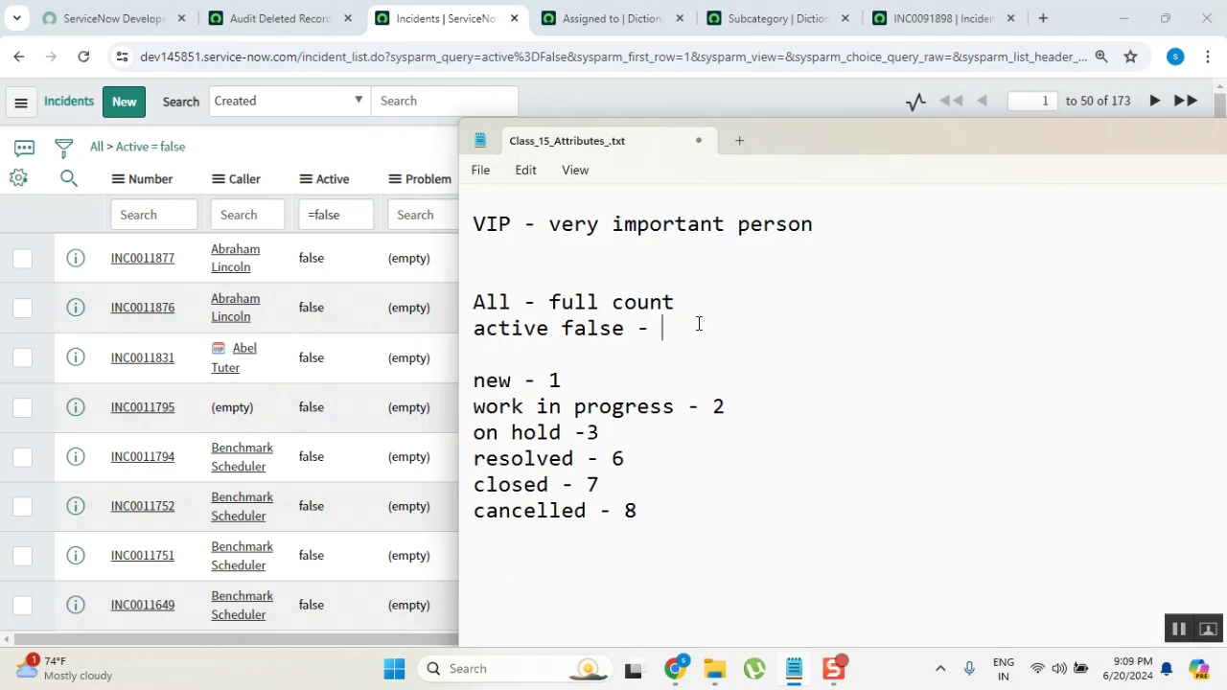
pyautogui.write('state = closed or c')
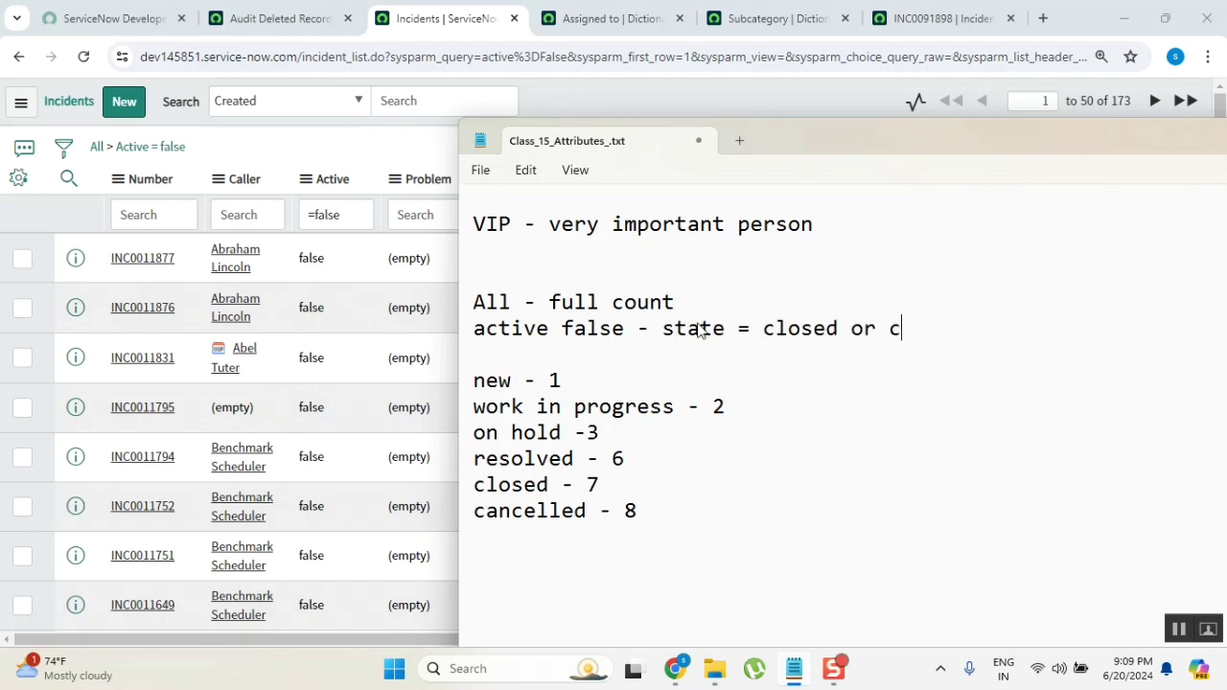
pyautogui.write('ancelled')
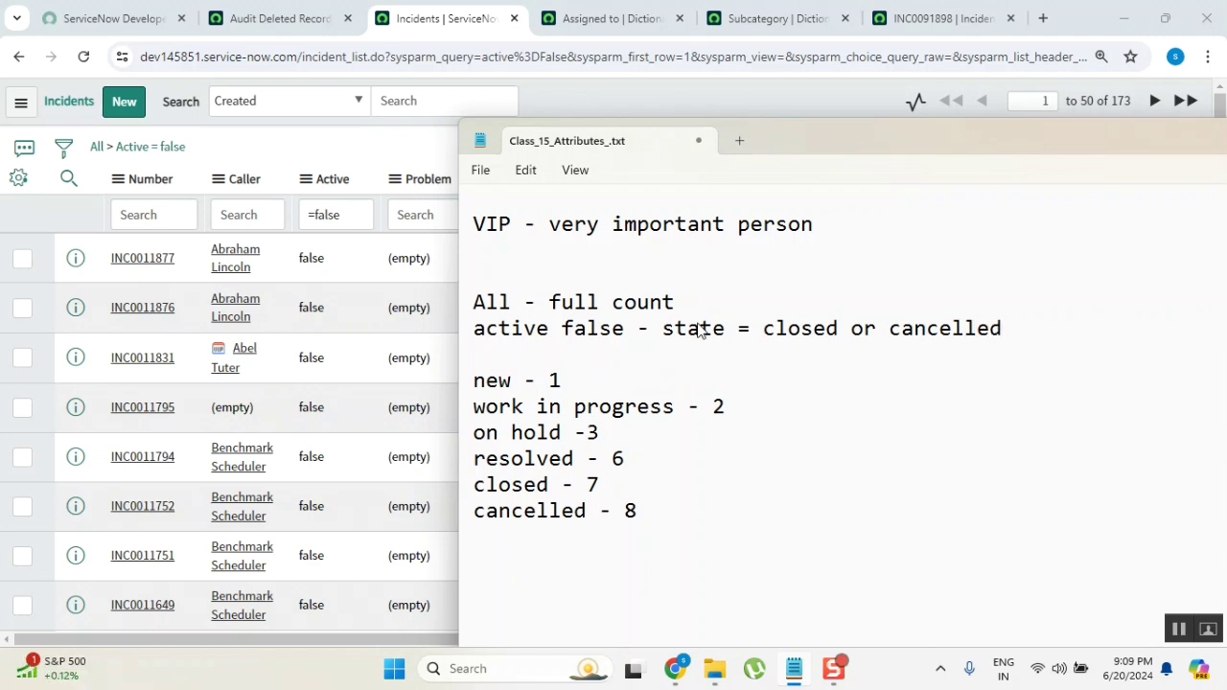
pyautogui.doubleClick(789, 330)
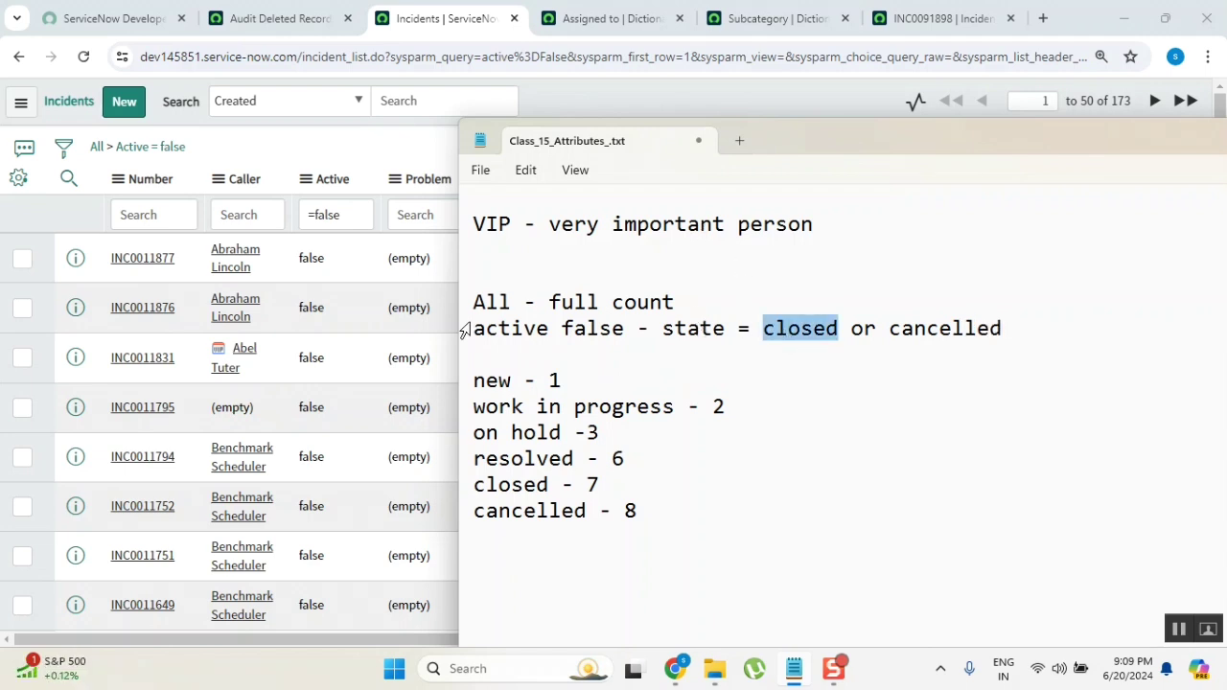
pyautogui.doubleClick(513, 327)
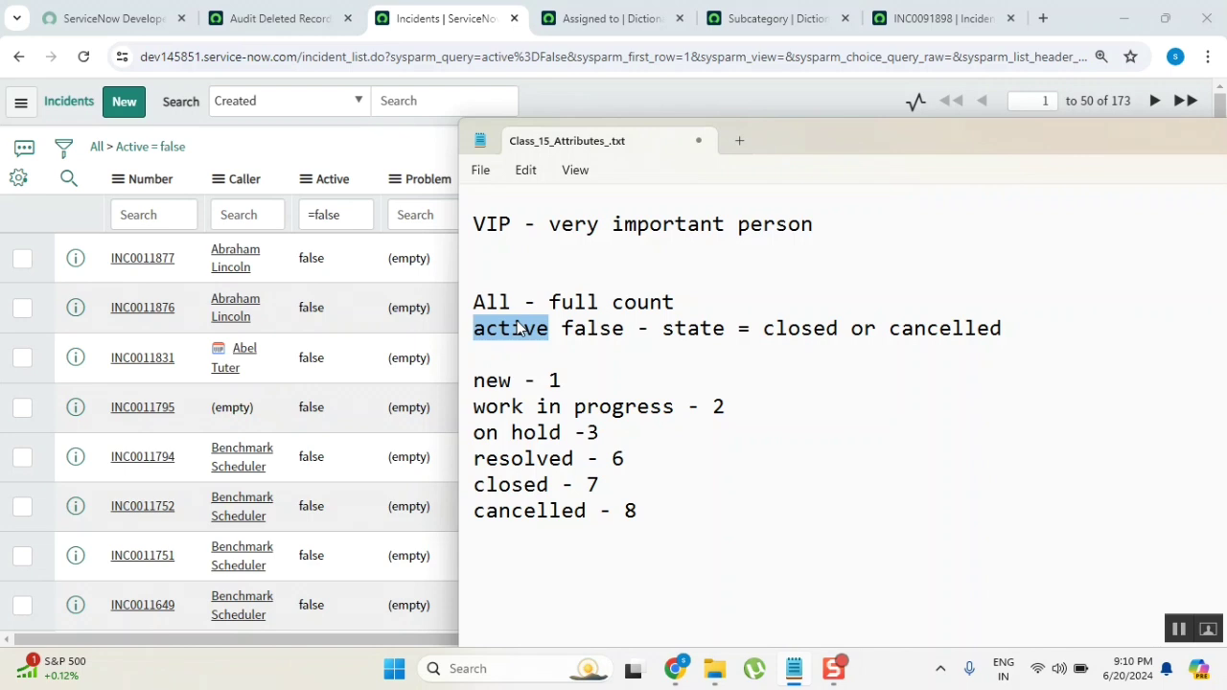
pyautogui.doubleClick(530, 487)
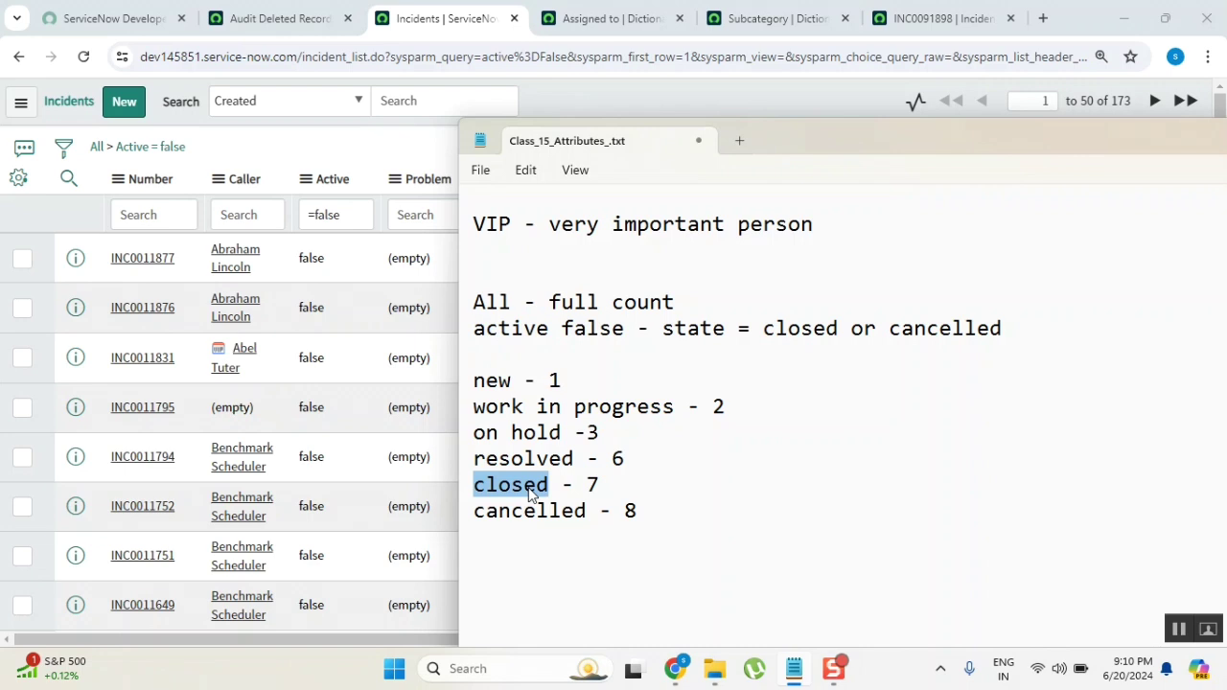
pyautogui.doubleClick(550, 460)
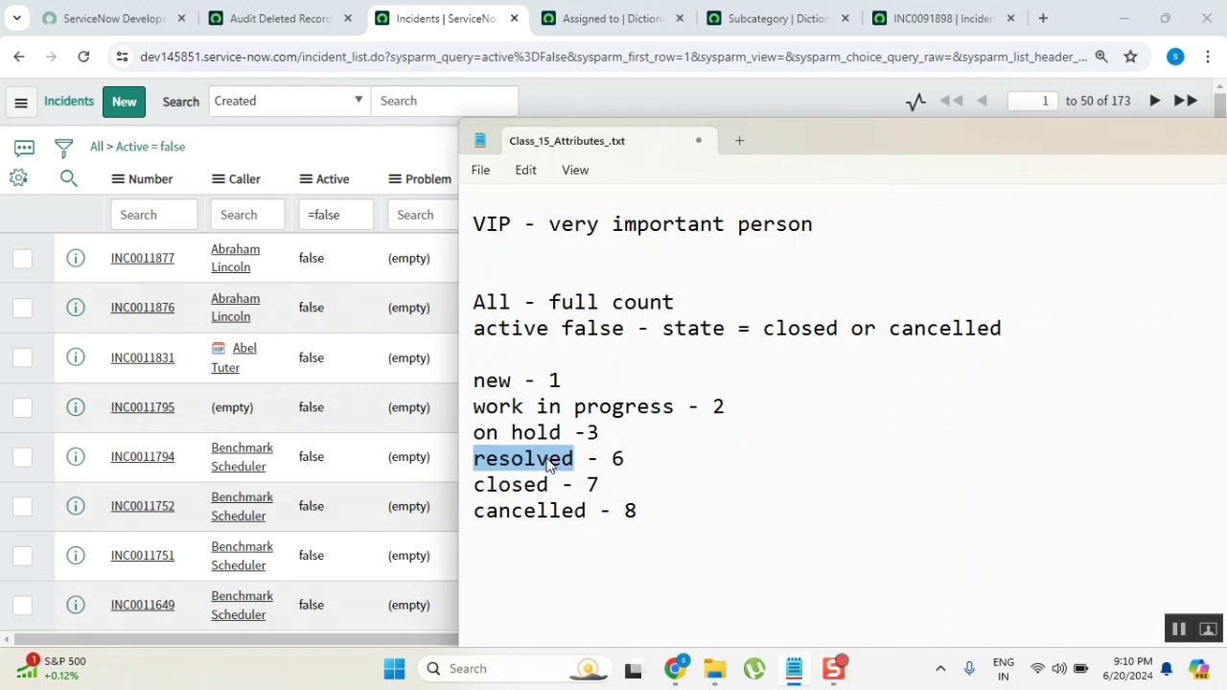
# Add the line "open - state != closed or cancelled" below the "active false" line, reusing that line's condition text.
pyautogui.click(527, 351)
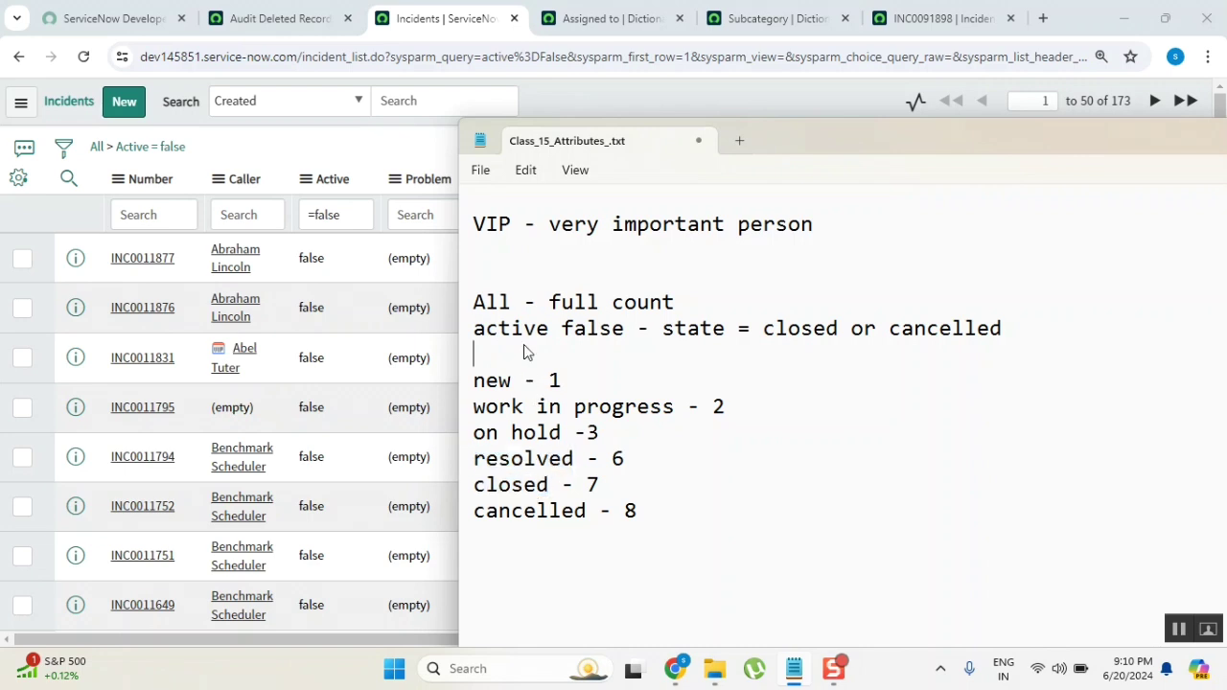
pyautogui.write('open         - state')
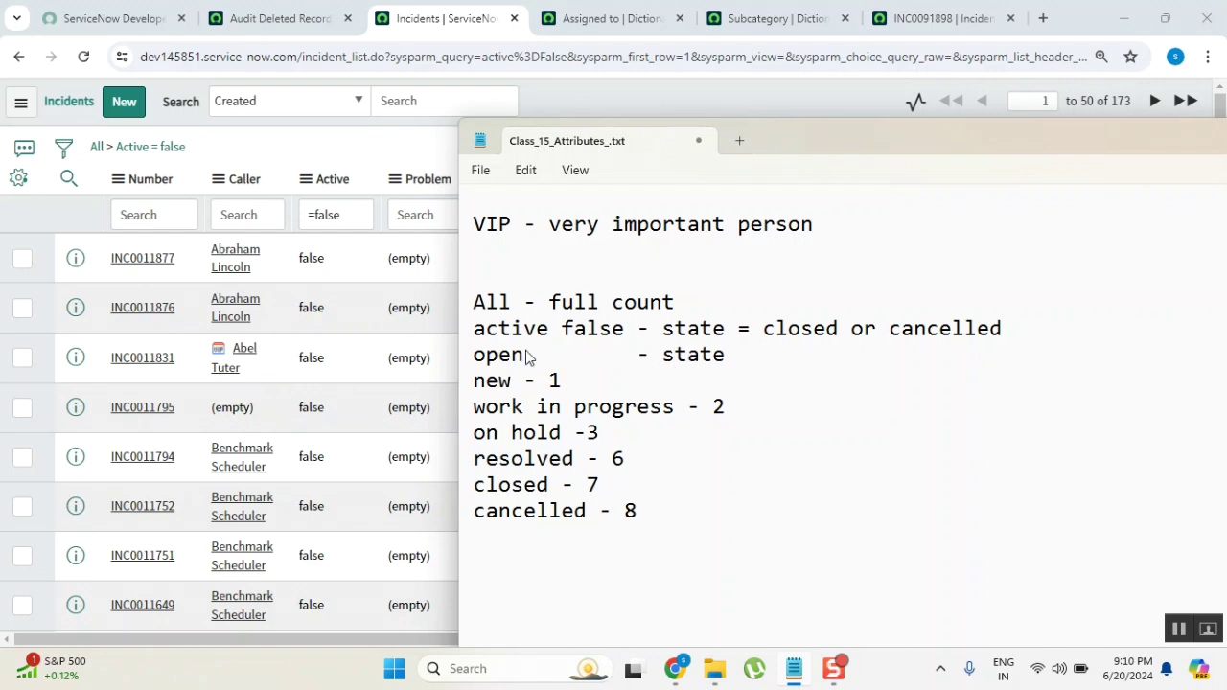
pyautogui.click(727, 331)
pyautogui.keyDown('shift'); pyautogui.click(1007, 330); pyautogui.keyUp('shift')
pyautogui.hotkey('ctrl', 'c')
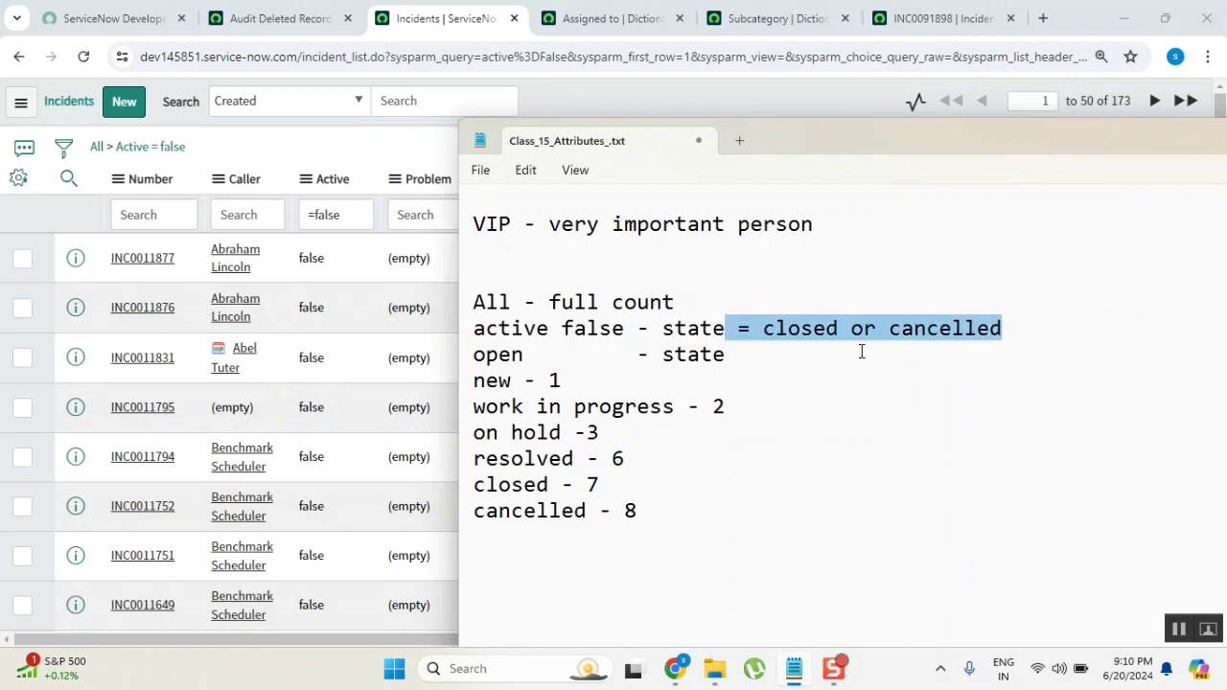
pyautogui.click(779, 362)
pyautogui.hotkey('ctrl', 'v')
pyautogui.click(737, 355)
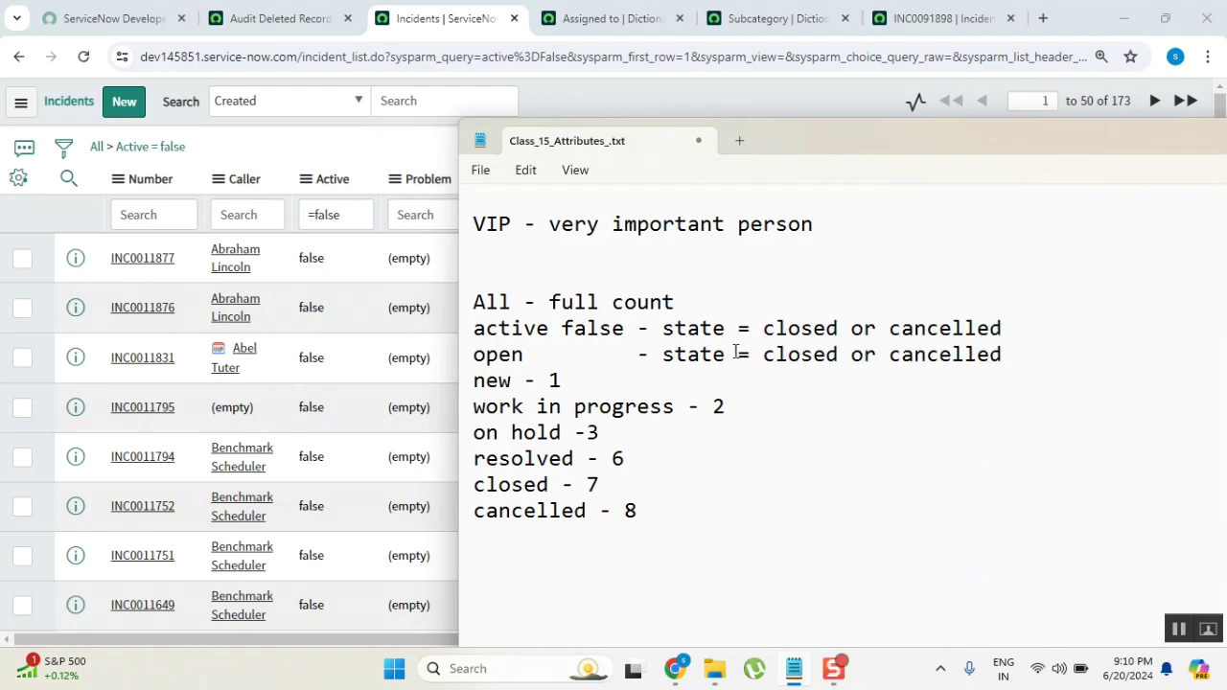
pyautogui.write('!')
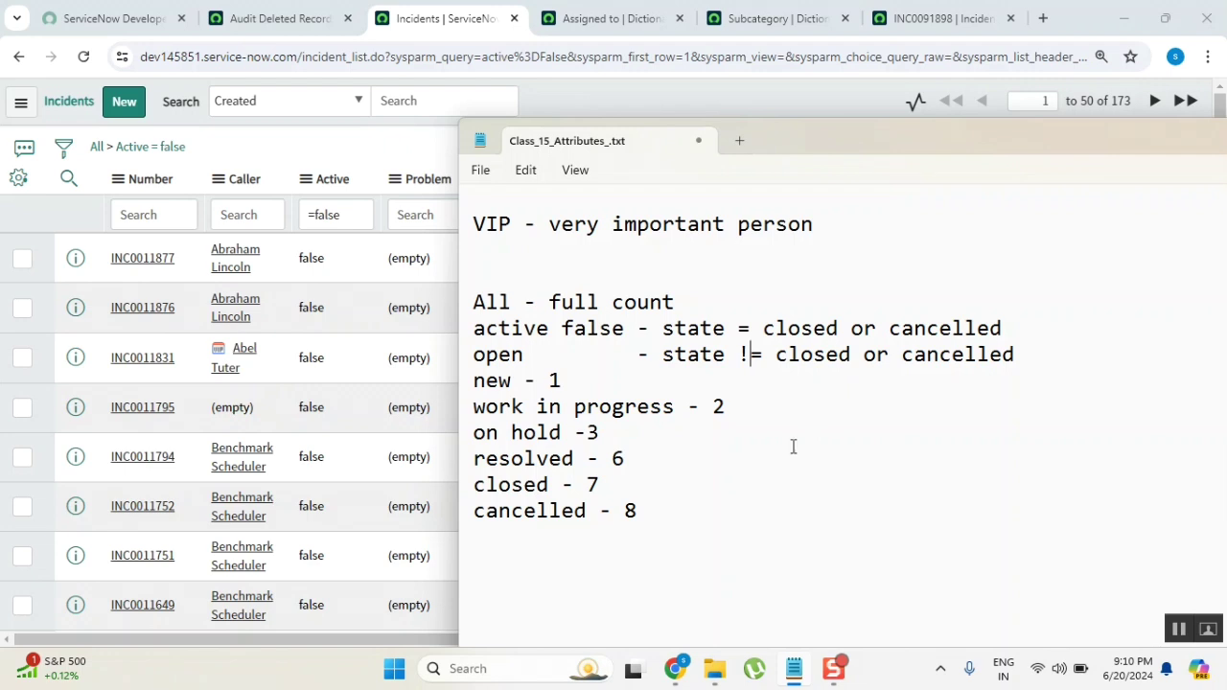
# Insert a blank line between the "open" line and the state list, and another between "resolved - 6" and "closed - 7".
pyautogui.moveTo(473, 381); pyautogui.dragTo(635, 466)
pyautogui.moveTo(774, 354); pyautogui.dragTo(739, 365)
pyautogui.click(1030, 355)
pyautogui.press('Return')
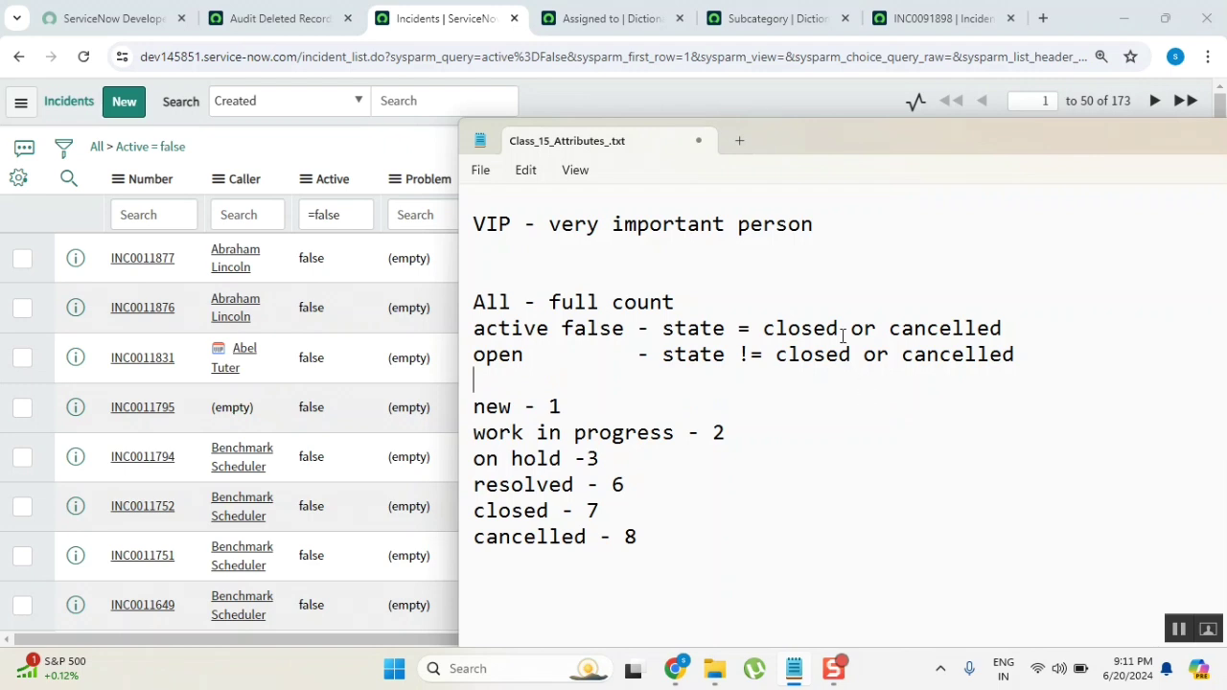
pyautogui.doubleClick(538, 486)
pyautogui.click(659, 487)
pyautogui.press('Return')
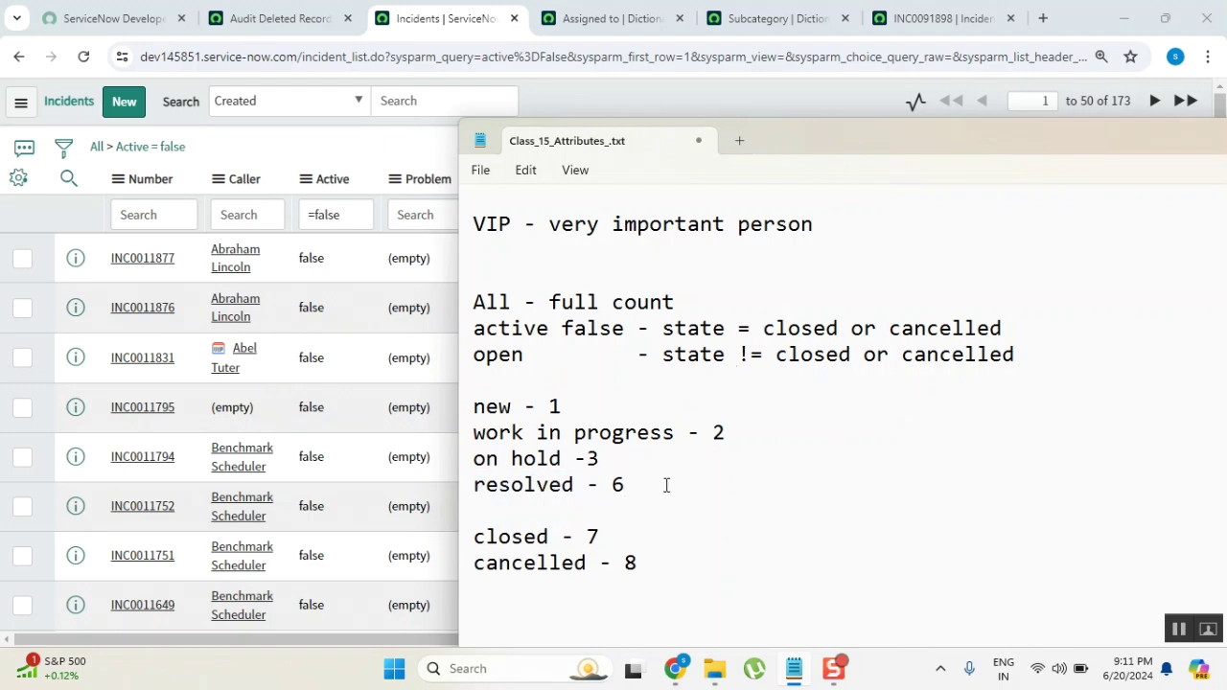
# Add the line "cancelled - state = cancelled" below the "open" line, with its dash aligned to the one above.
pyautogui.scroll(-1, 1025, 364)
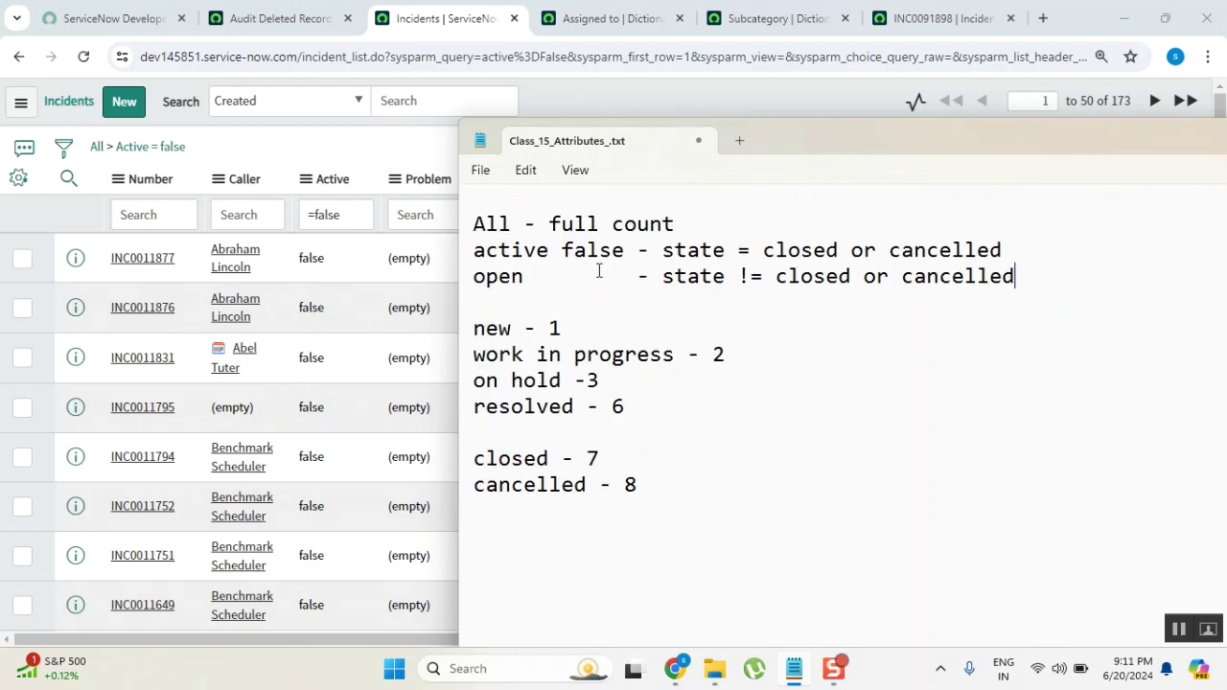
pyautogui.doubleClick(477, 276)
pyautogui.click(1058, 272)
pyautogui.press('Return')
pyautogui.write('can')
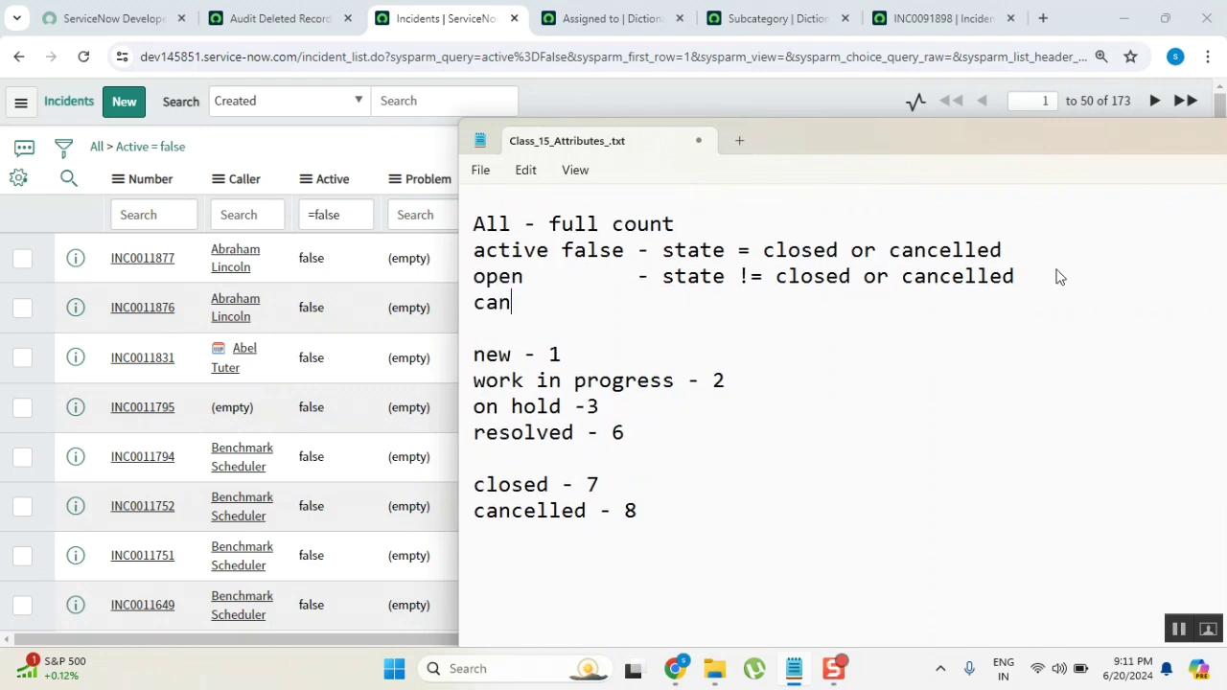
pyautogui.write('celled    - sta')
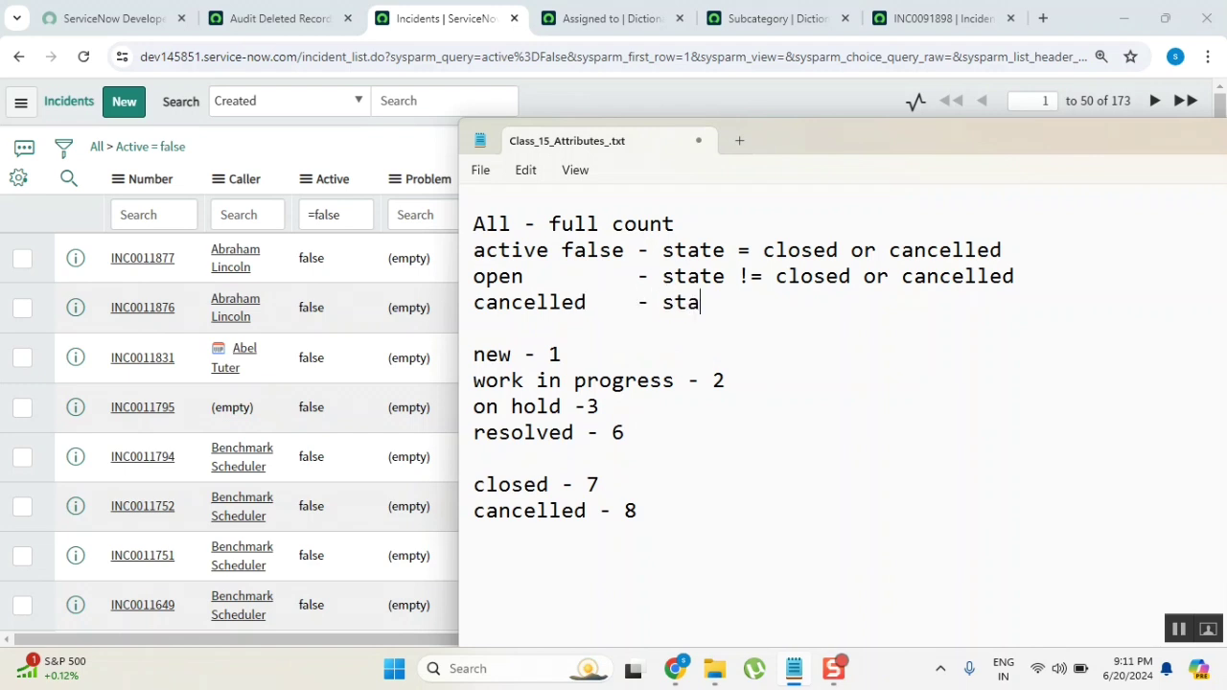
pyautogui.write('te = cancelled')
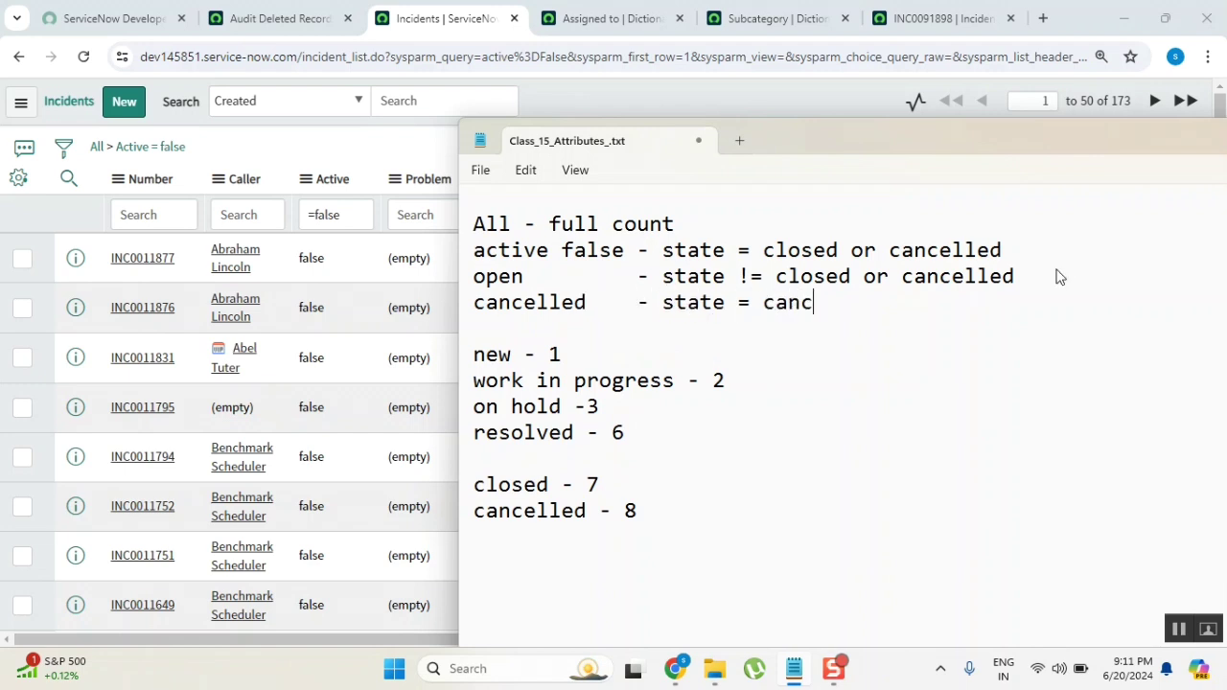
# Start a new line "Assigned To me -" below the "cancelled" filter line.
pyautogui.press('Return')
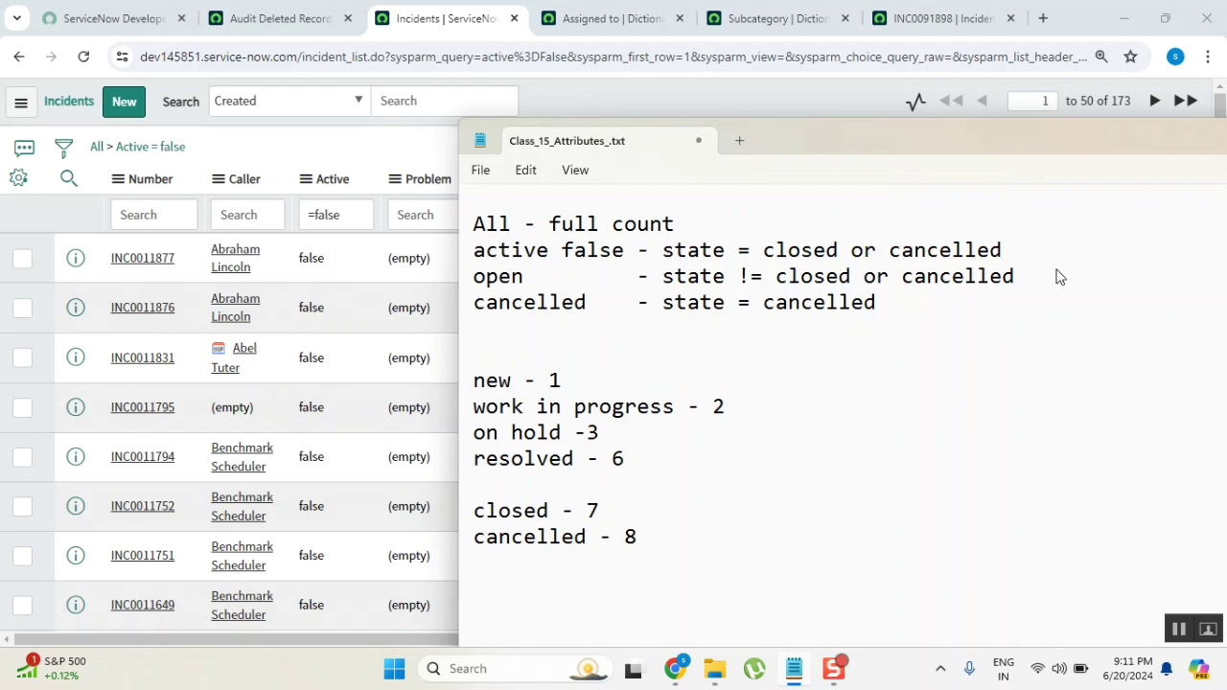
pyautogui.write('Assigned')
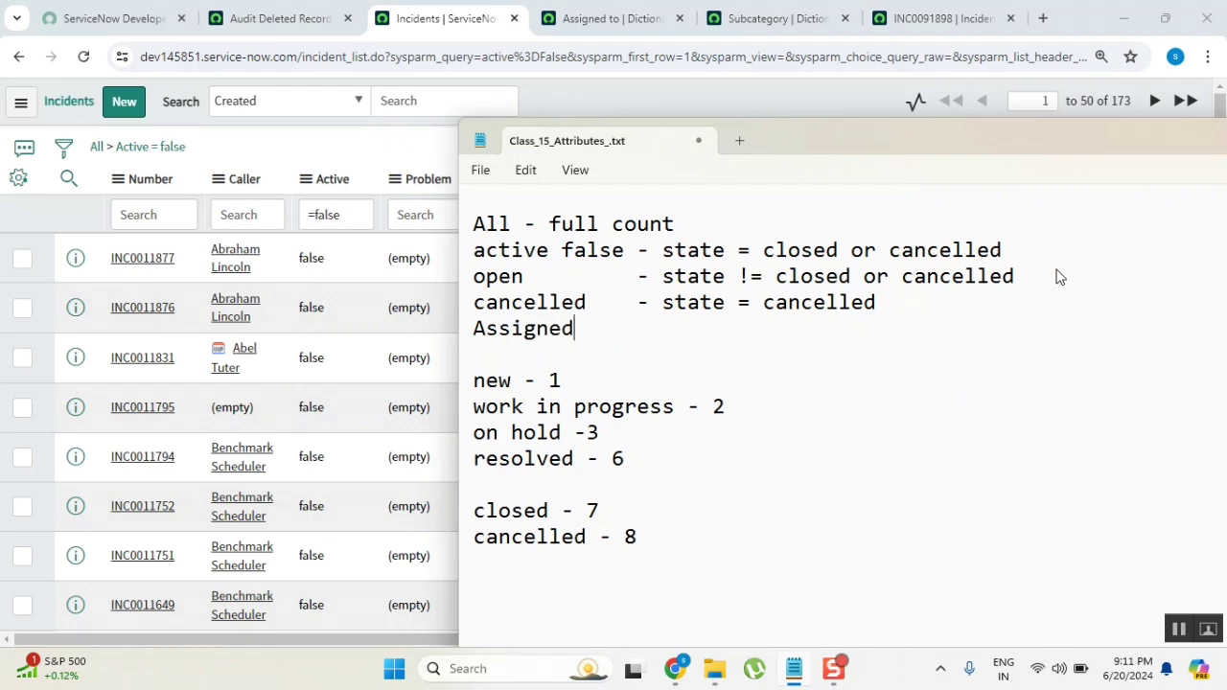
pyautogui.write(' To me -')
# Switch to the ServiceNow incident list in Chrome and filter the Assigned to column by "system ad".
pyautogui.click(606, 89)
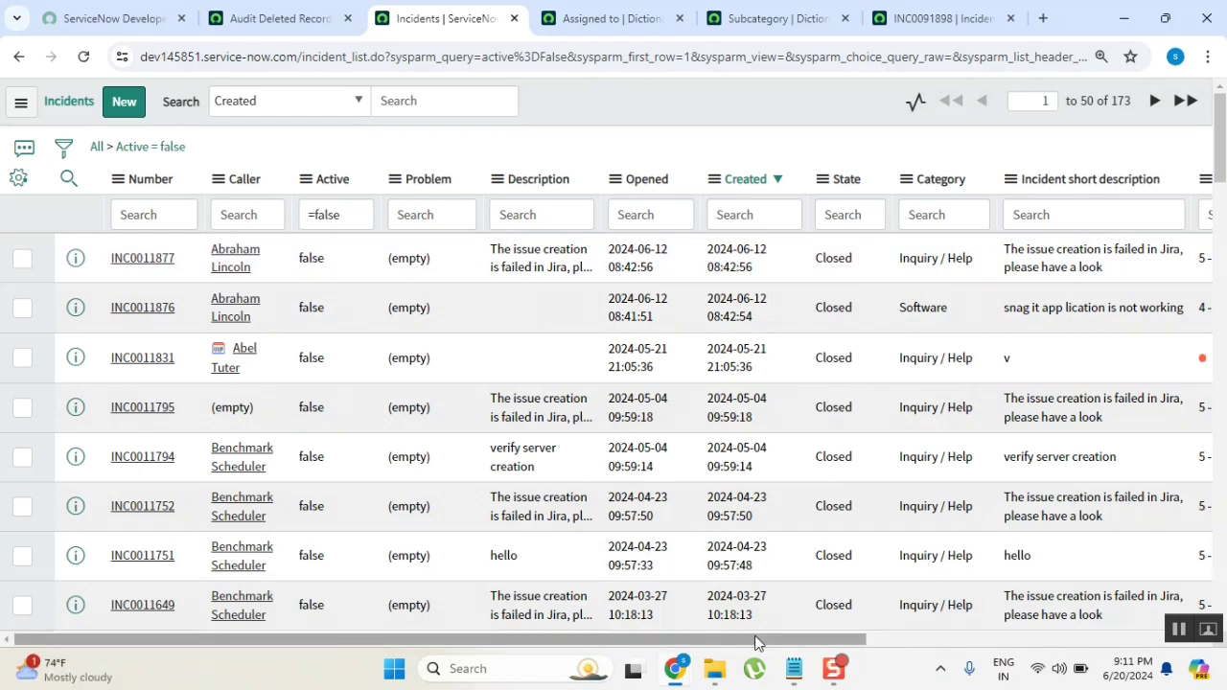
pyautogui.hscroll(5, 1088, 412)
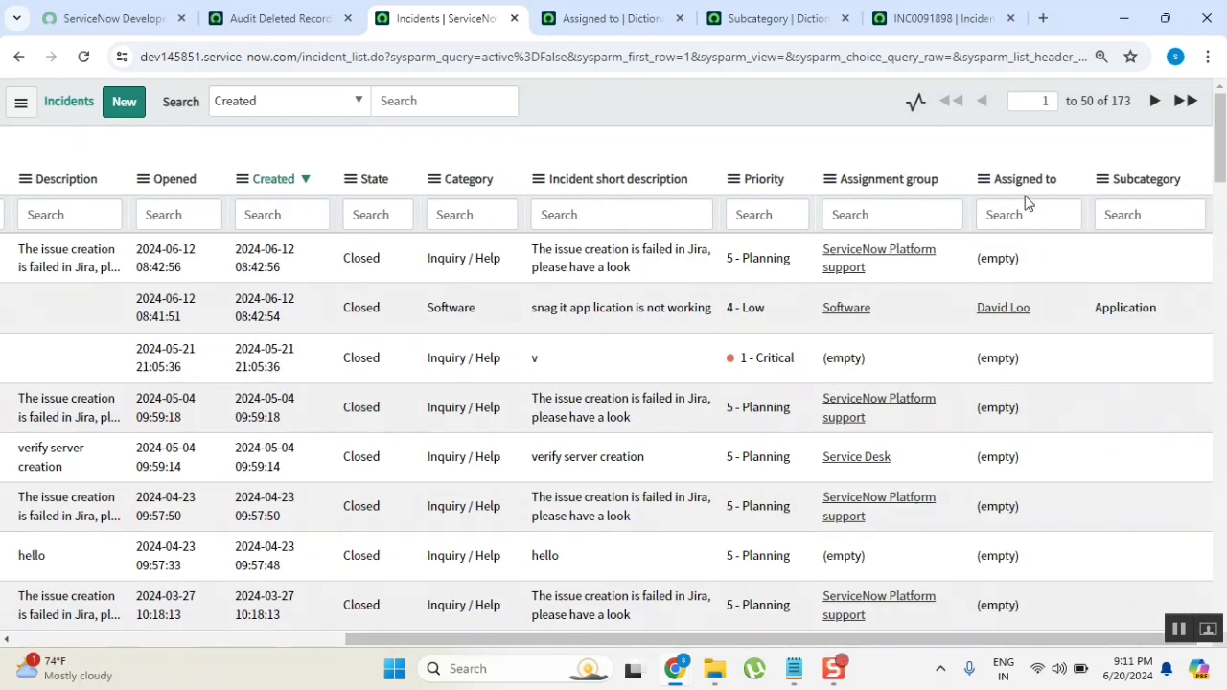
pyautogui.click(1024, 215)
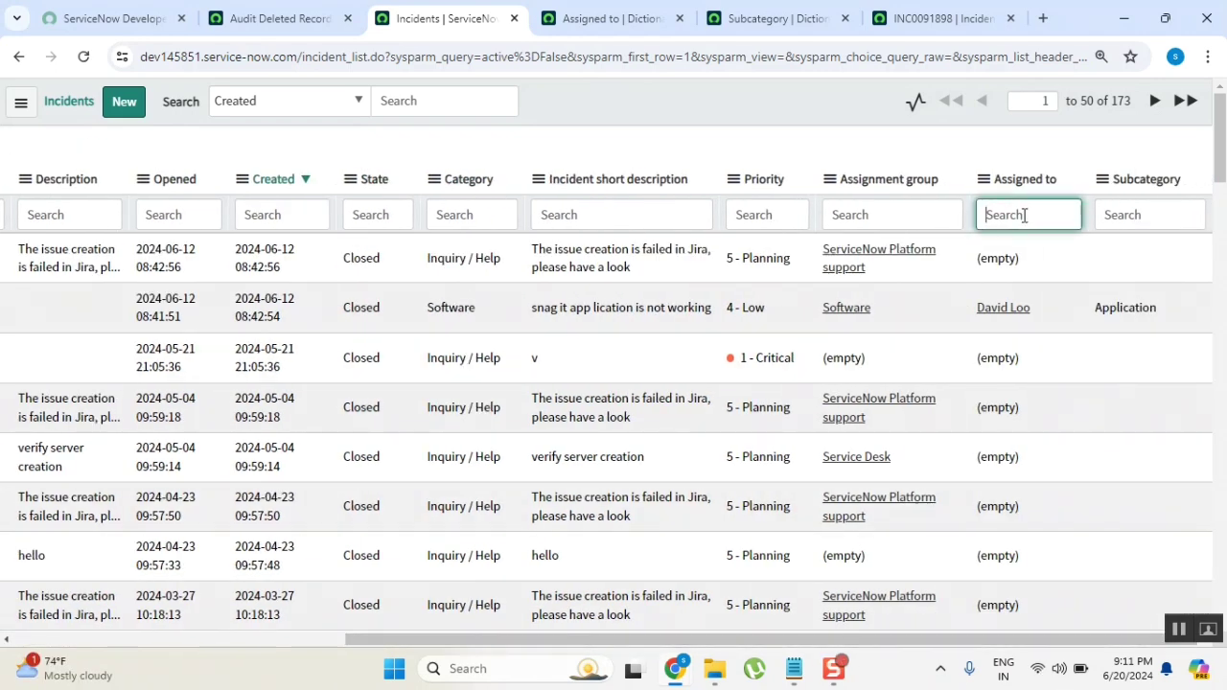
pyautogui.write('systemad')
pyautogui.press('Return')
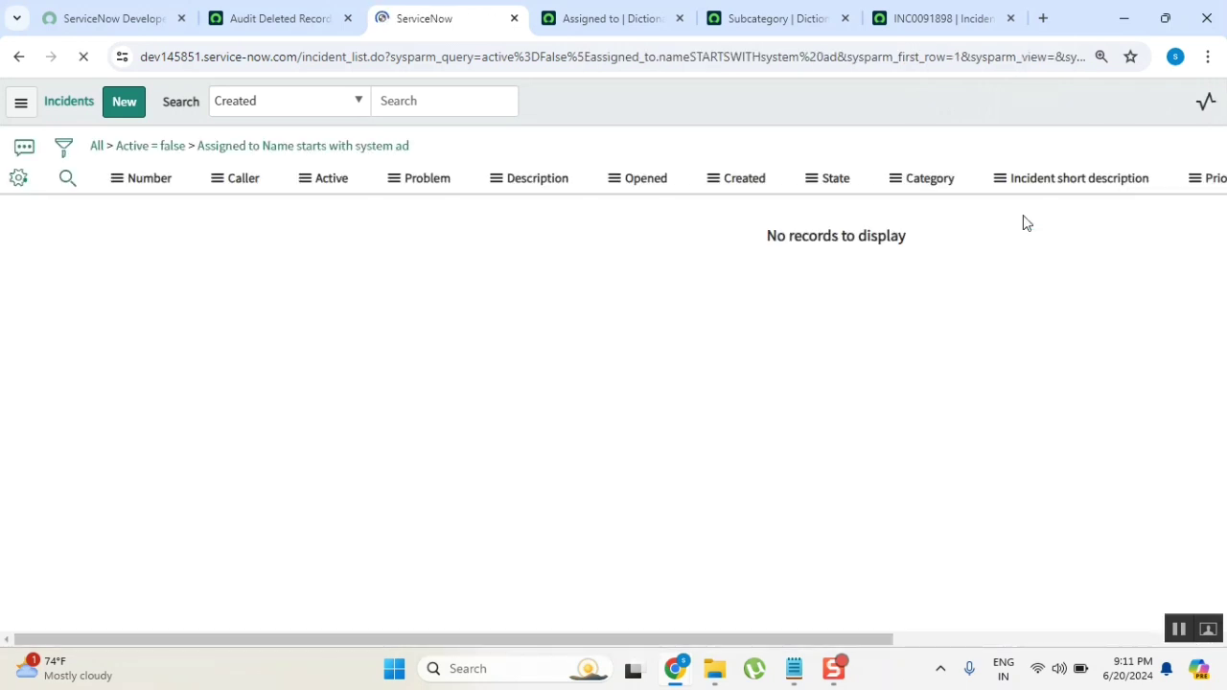
# Remove only the Active = false condition from the list filter and check the Assigned to values of the remaining incidents.
pyautogui.click(109, 151)
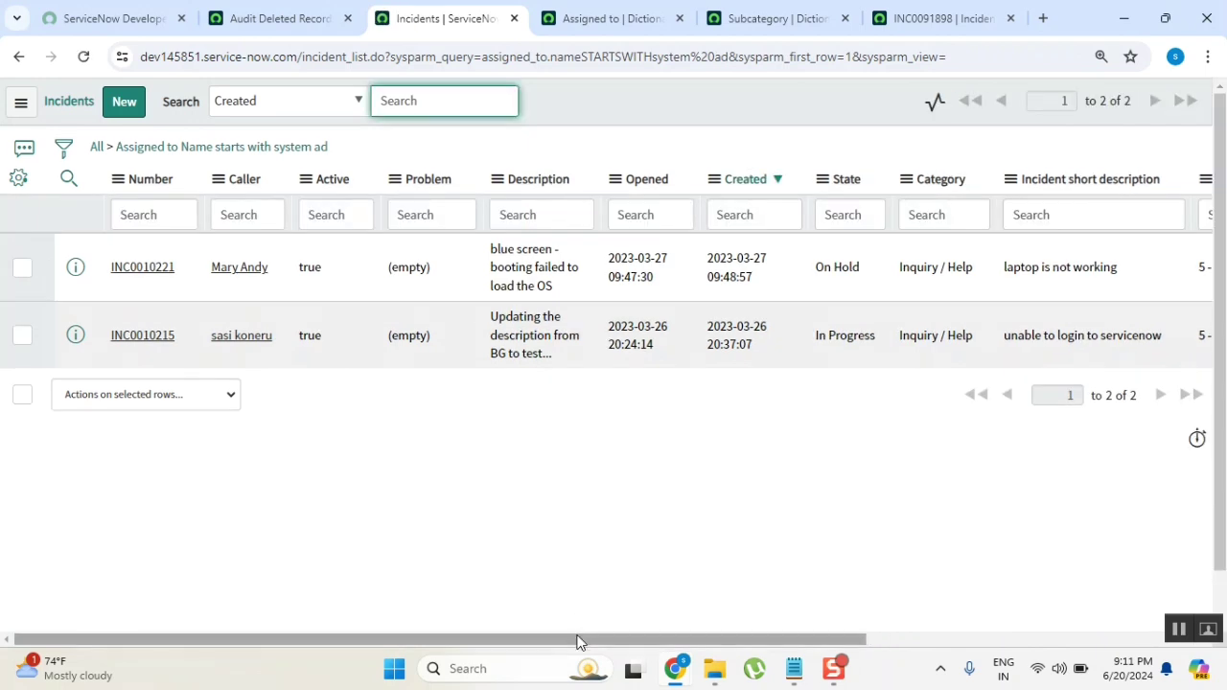
pyautogui.moveTo(579, 642); pyautogui.dragTo(911, 642)
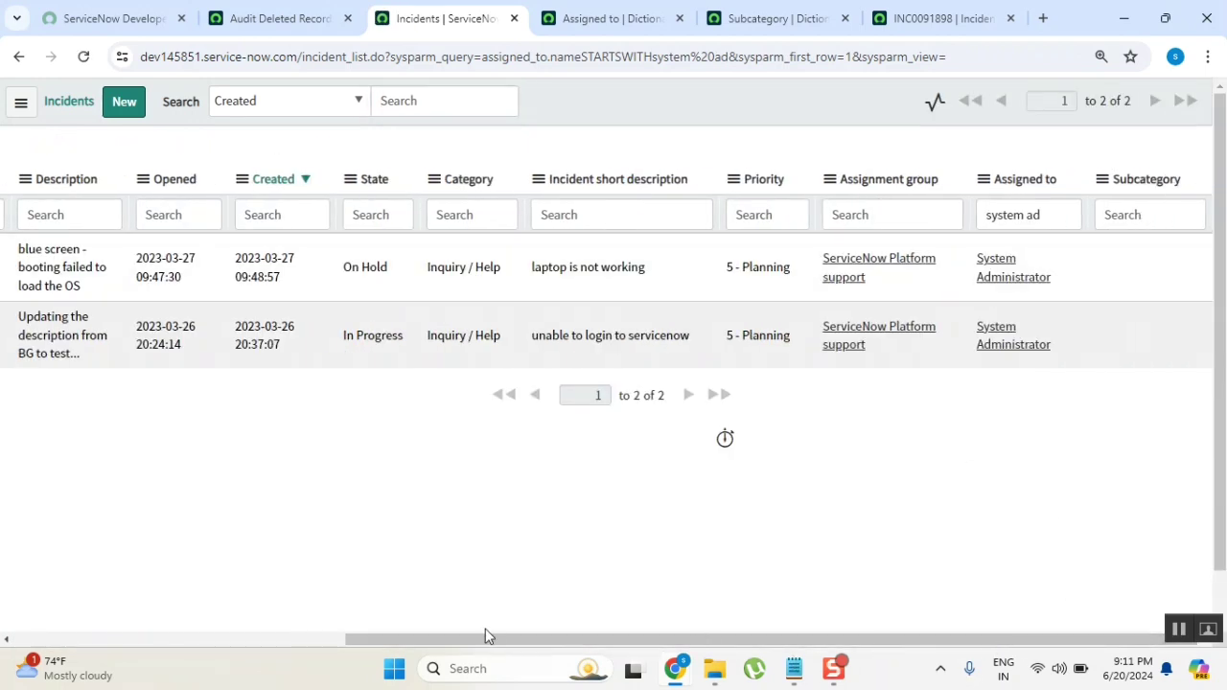
pyautogui.moveTo(509, 641); pyautogui.dragTo(163, 641)
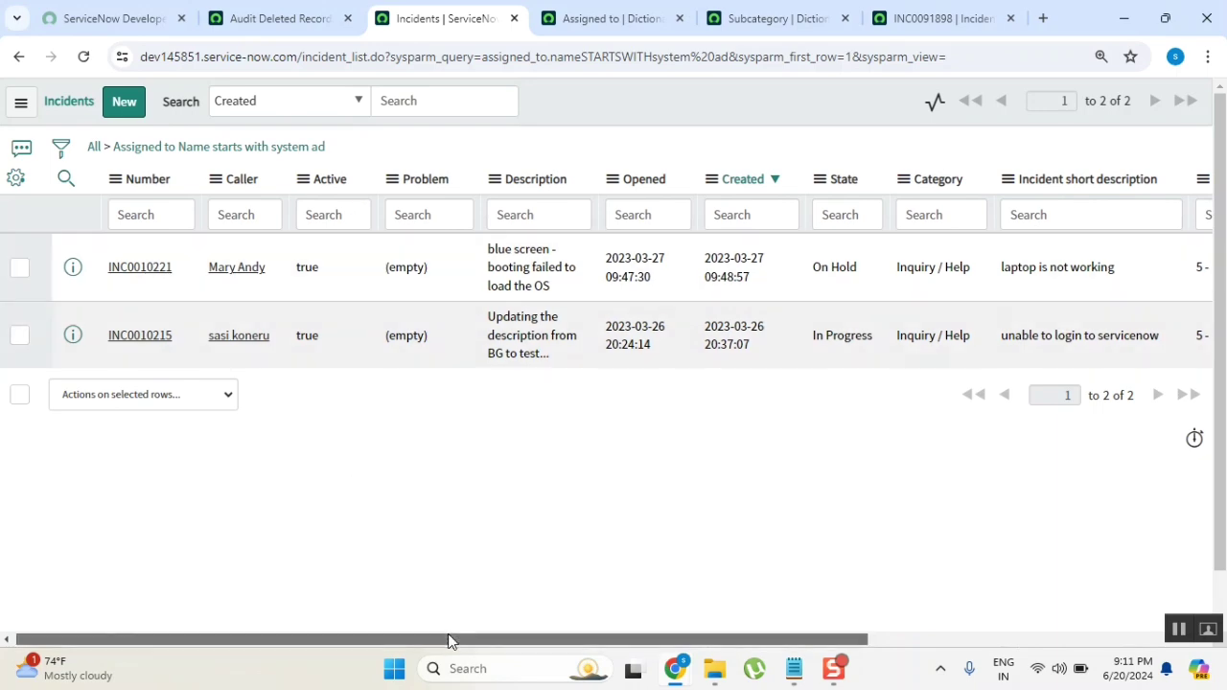
pyautogui.moveTo(450, 639); pyautogui.dragTo(241, 617)
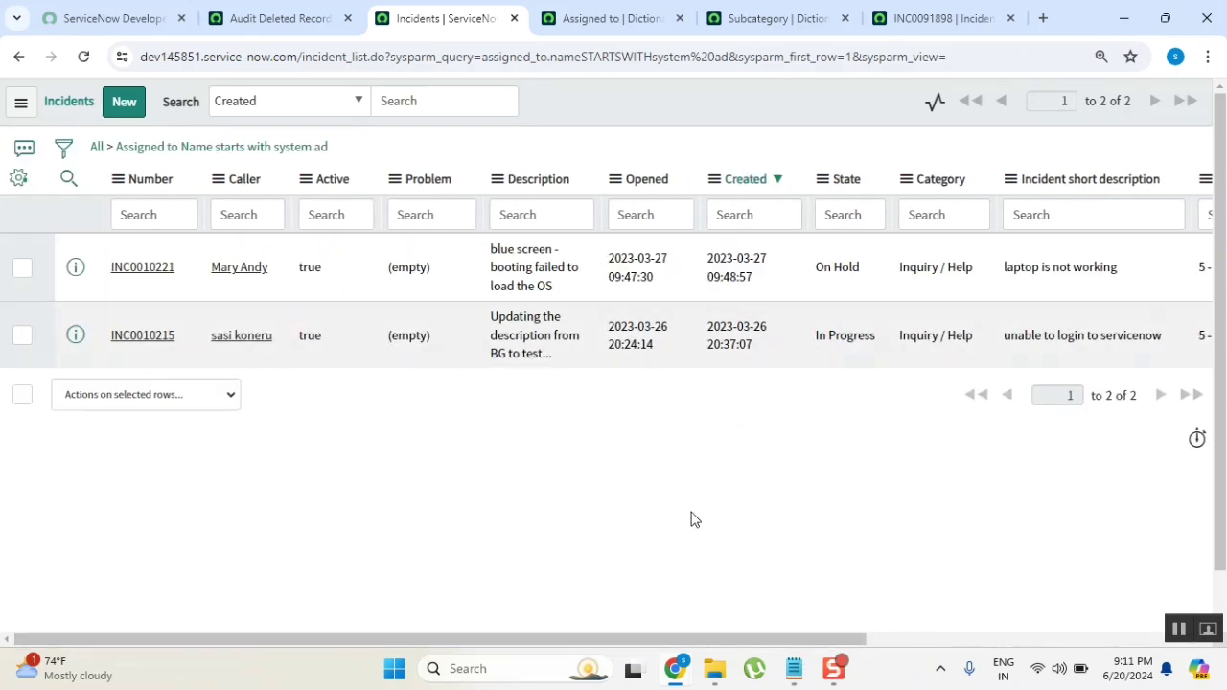
# Switch back to the Notepad notes and complete the "Assigned To me" line with "Assigned to = logged in user".
pyautogui.click(800, 684)
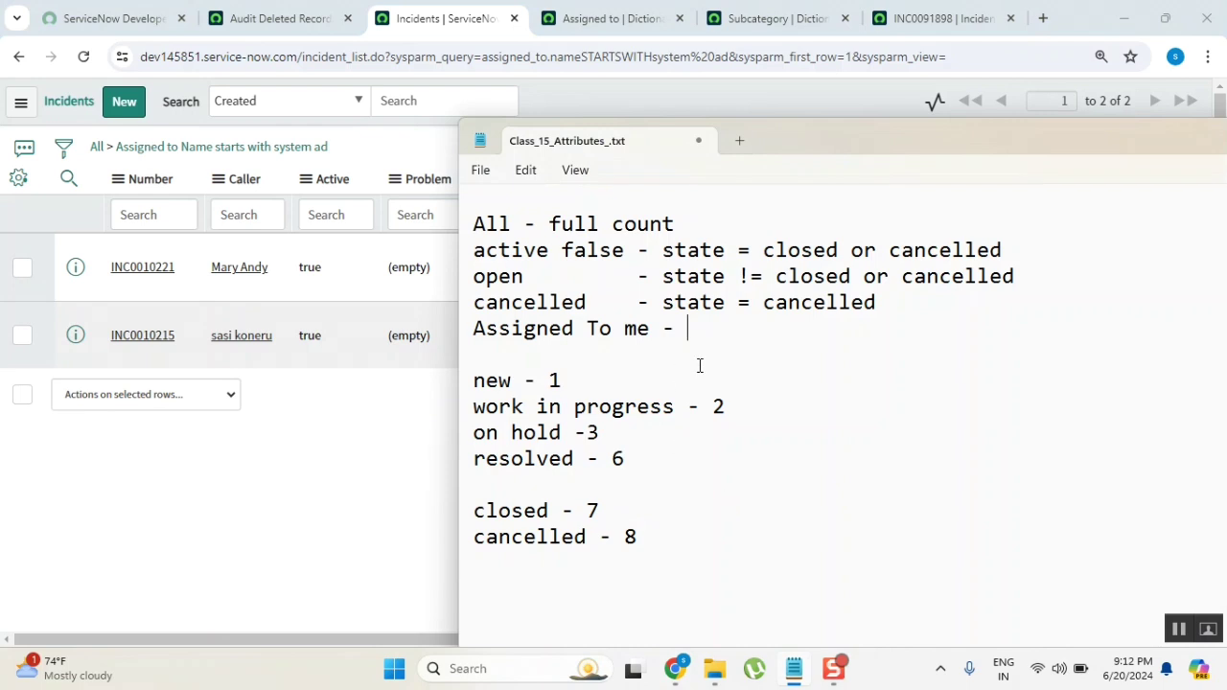
pyautogui.write('Assigned ')
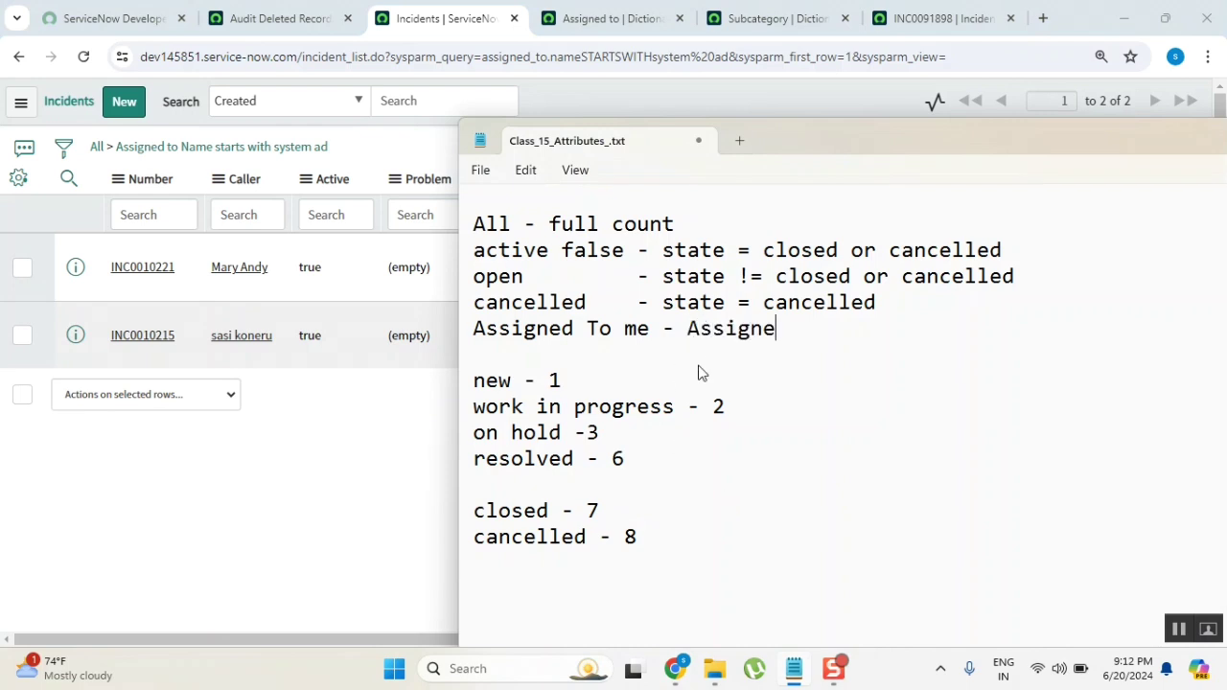
pyautogui.write('to = logged in user')
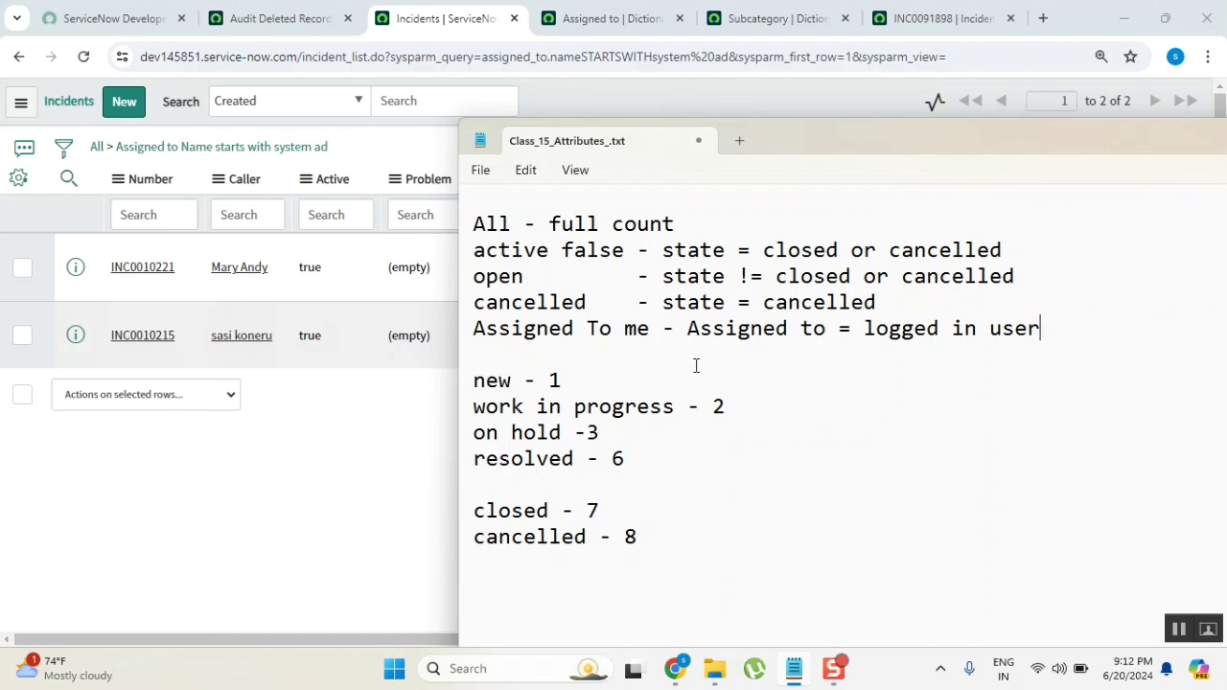
# Return to the incident list in Chrome, reset it to all records and run a filter for Active is true.
pyautogui.click(263, 449)
pyautogui.click(97, 151)
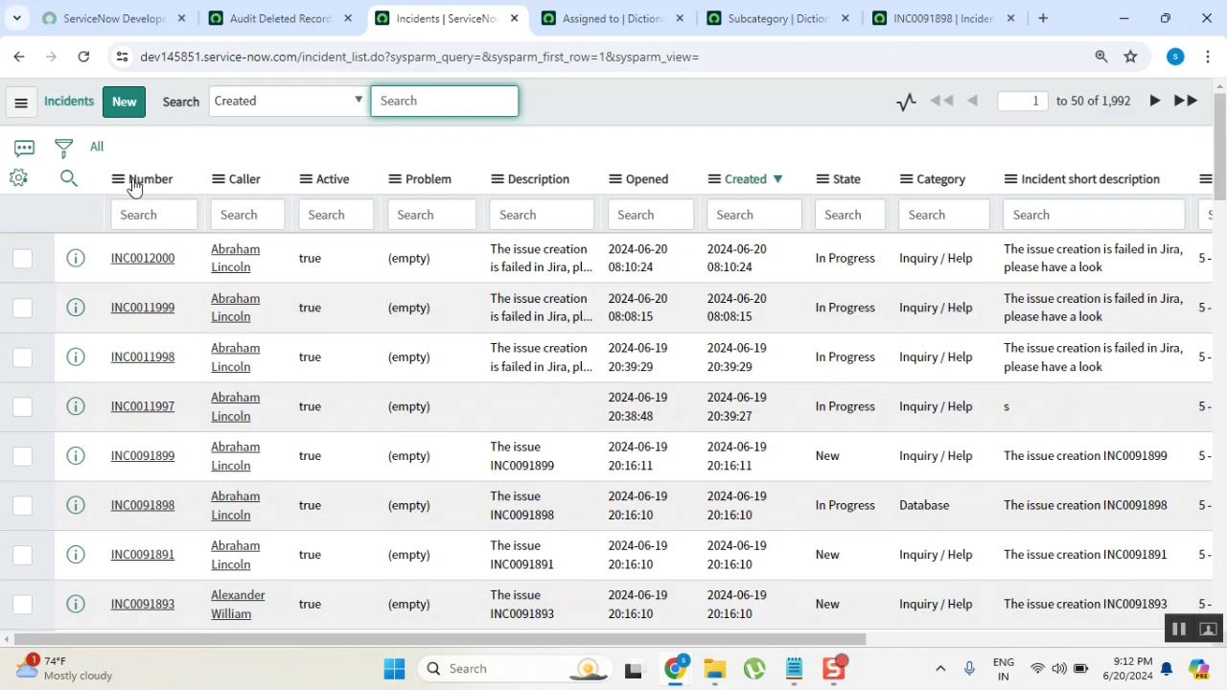
pyautogui.click(63, 147)
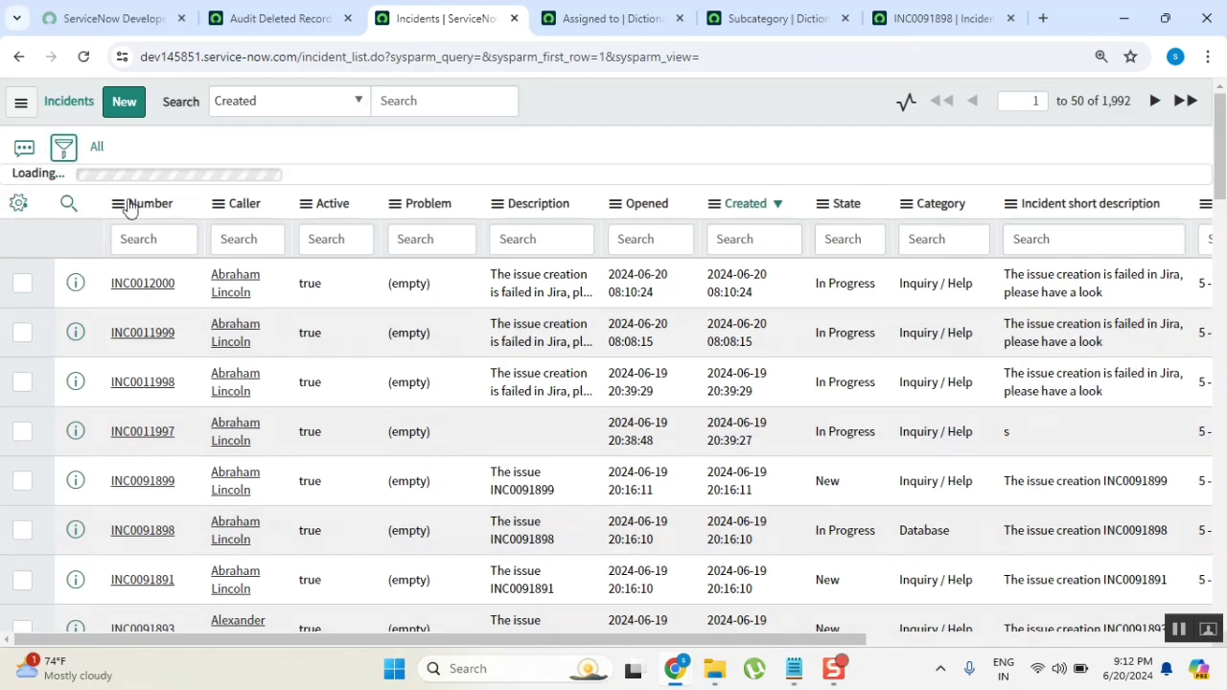
pyautogui.click(177, 240)
pyautogui.write('ac')
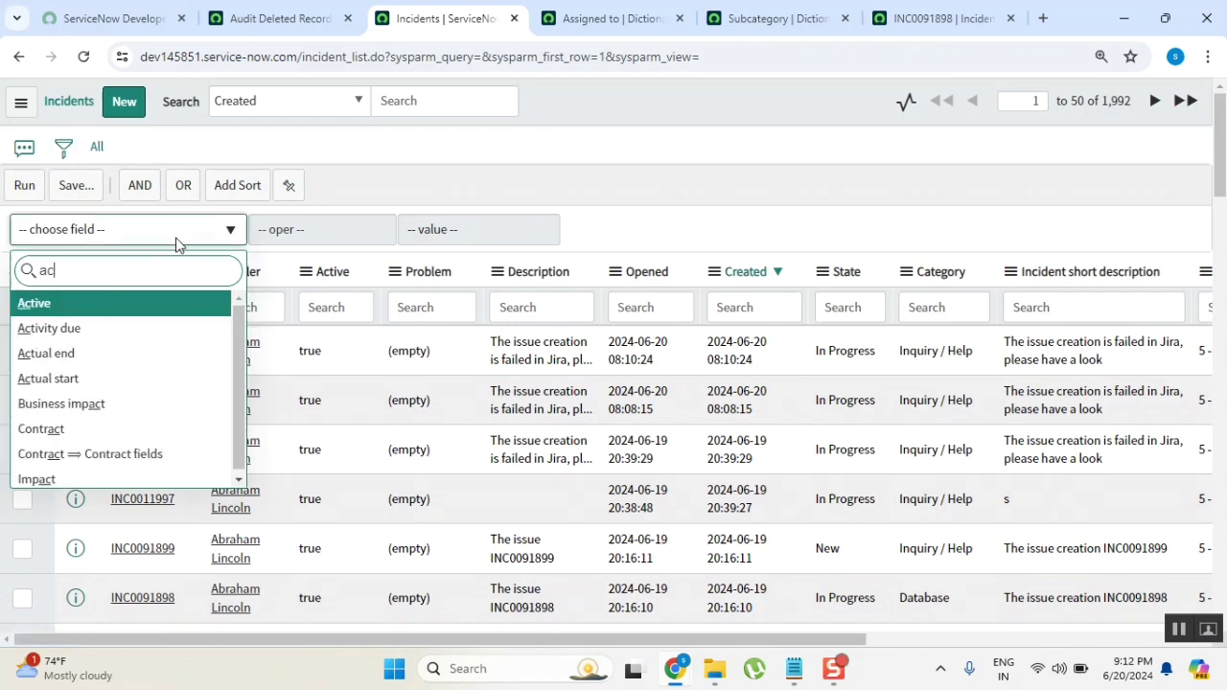
pyautogui.write('tive')
pyautogui.click(107, 303)
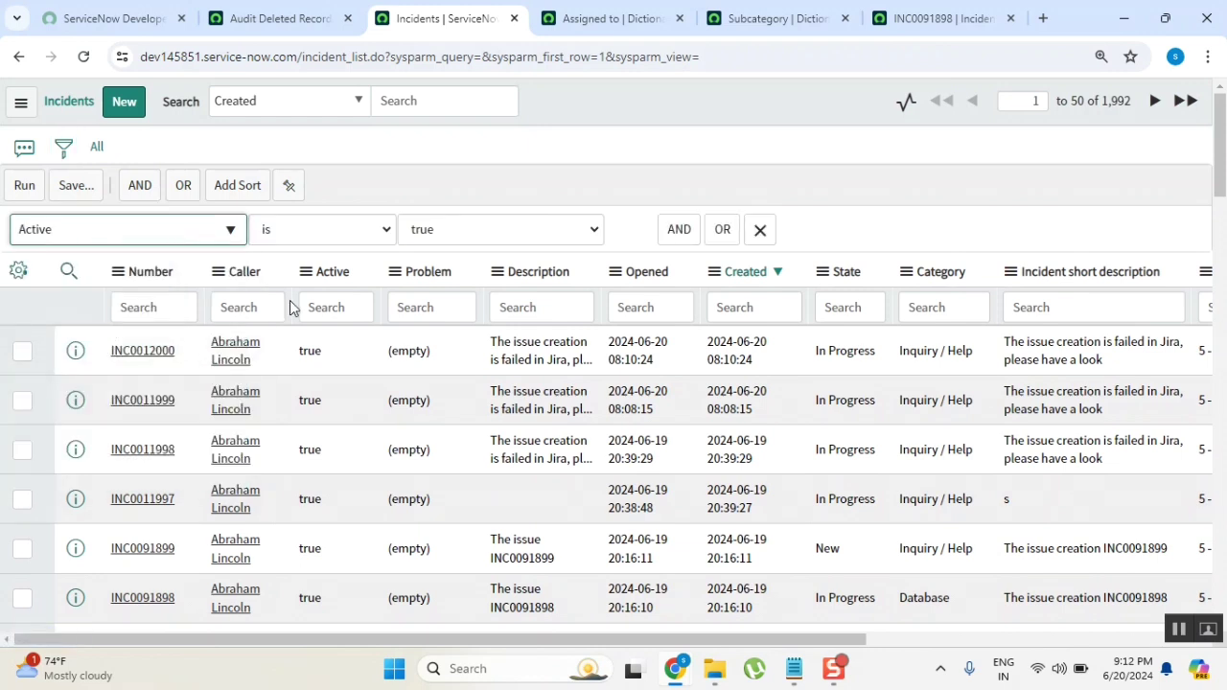
pyautogui.click(16, 190)
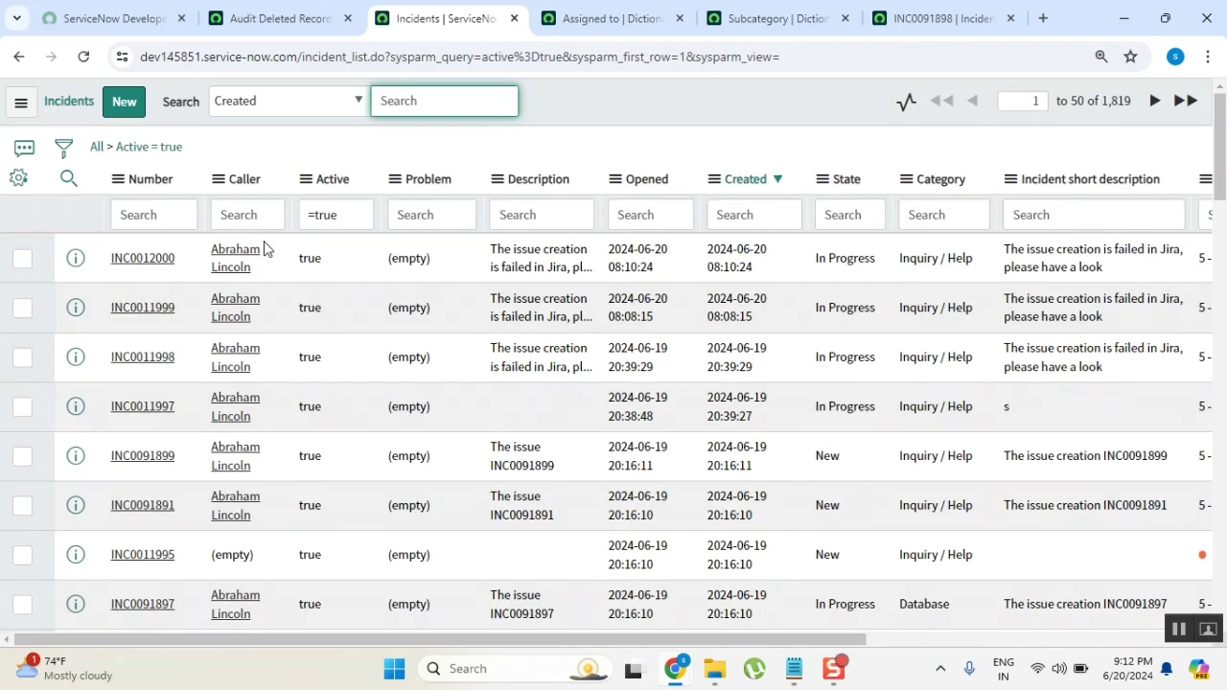
# Replace the Active condition with State is Canceled, run the filter and look through the resulting incidents.
pyautogui.click(61, 151)
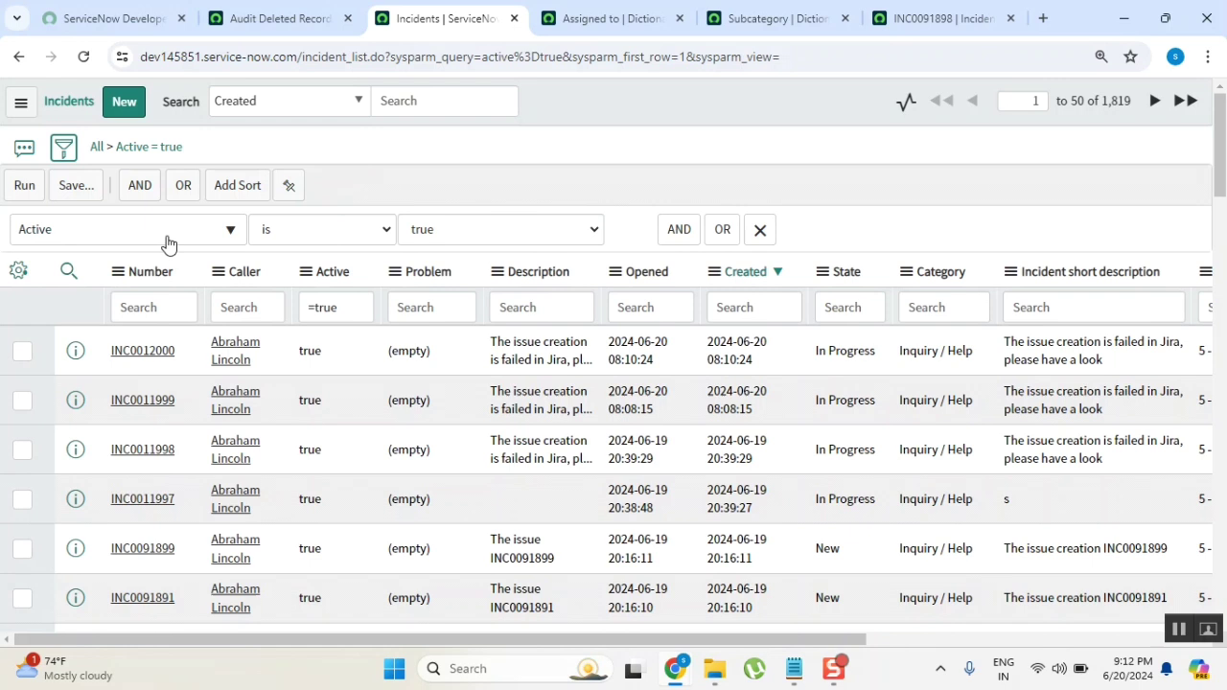
pyautogui.click(165, 236)
pyautogui.write('st')
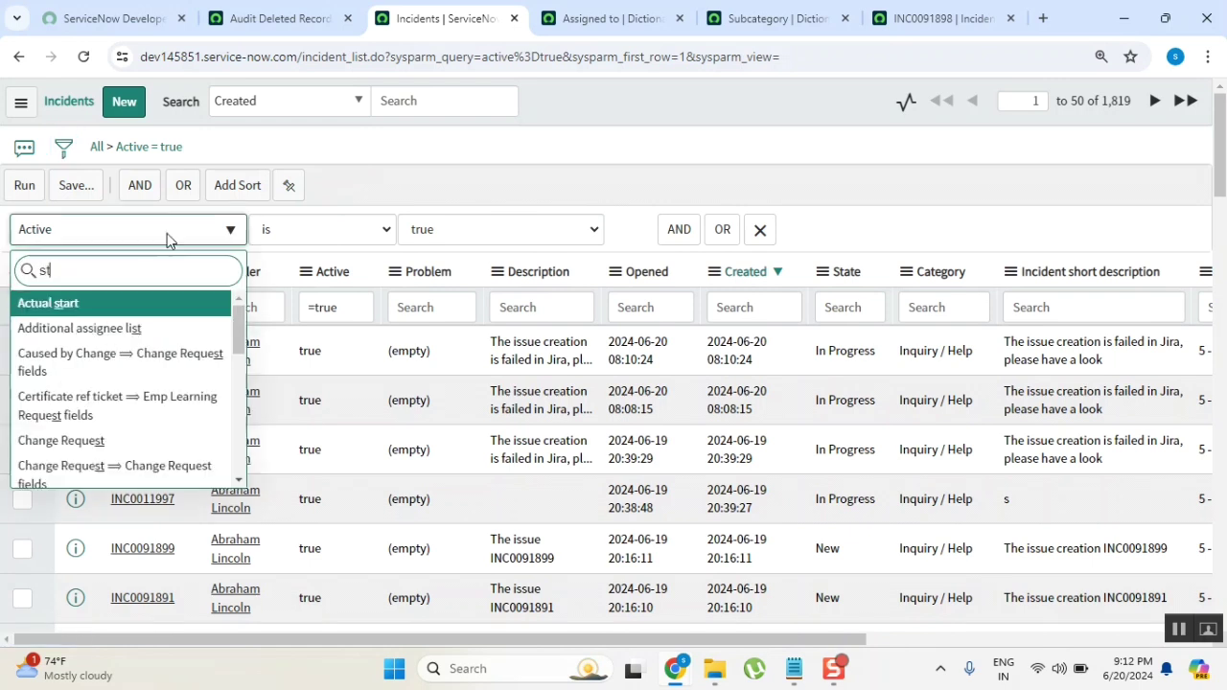
pyautogui.write('ate')
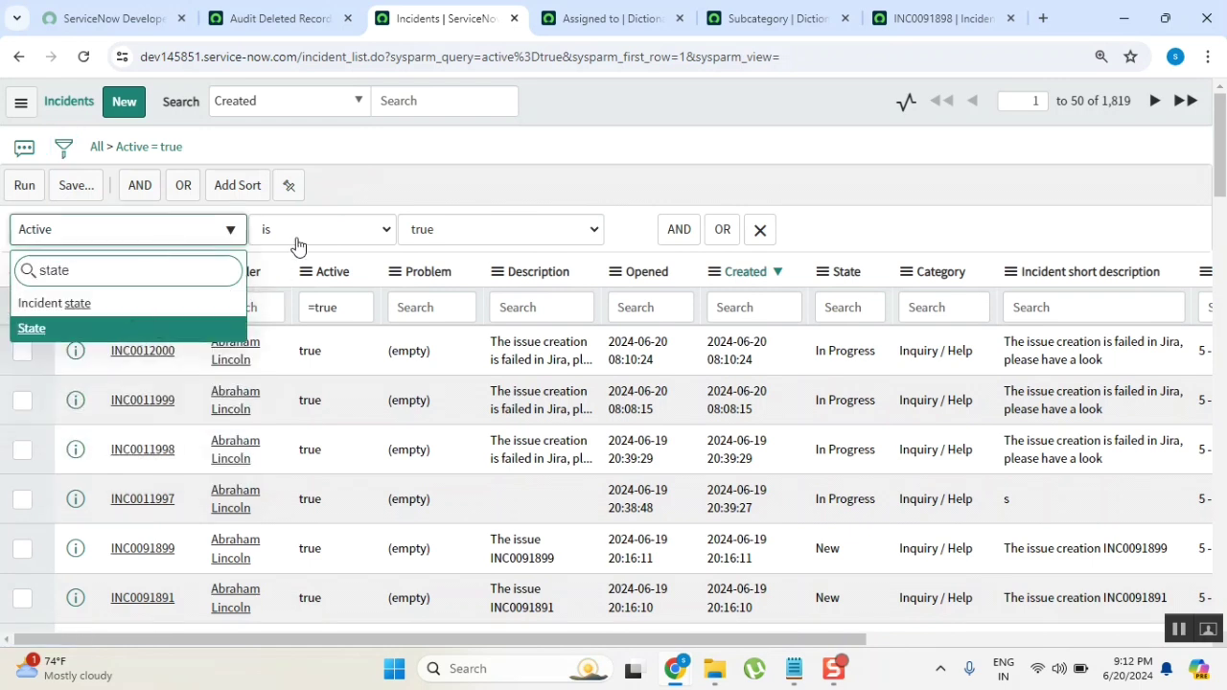
pyautogui.press('Return')
pyautogui.click(428, 233)
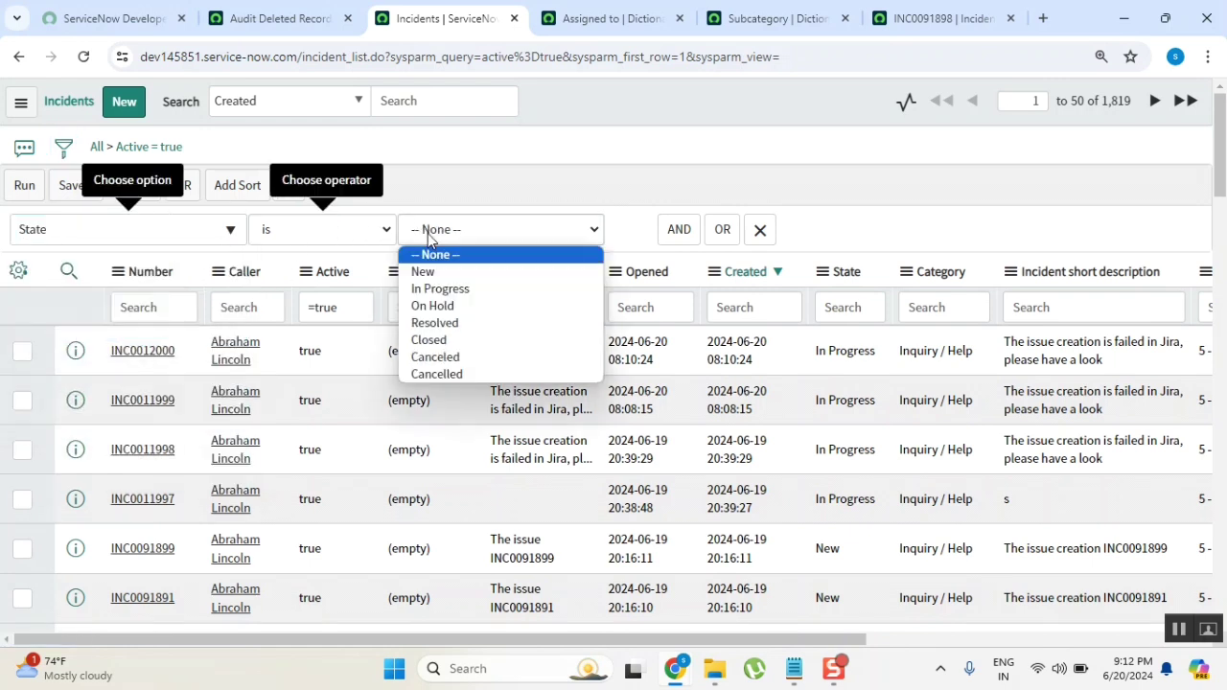
pyautogui.click(475, 364)
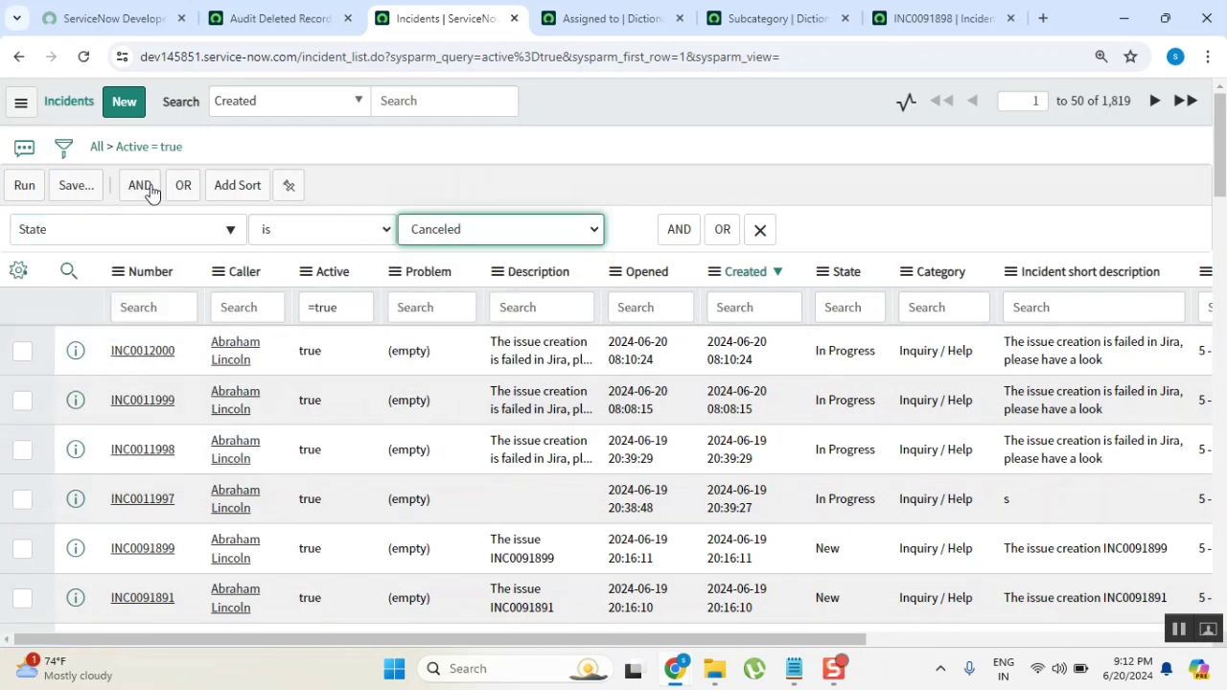
pyautogui.click(24, 187)
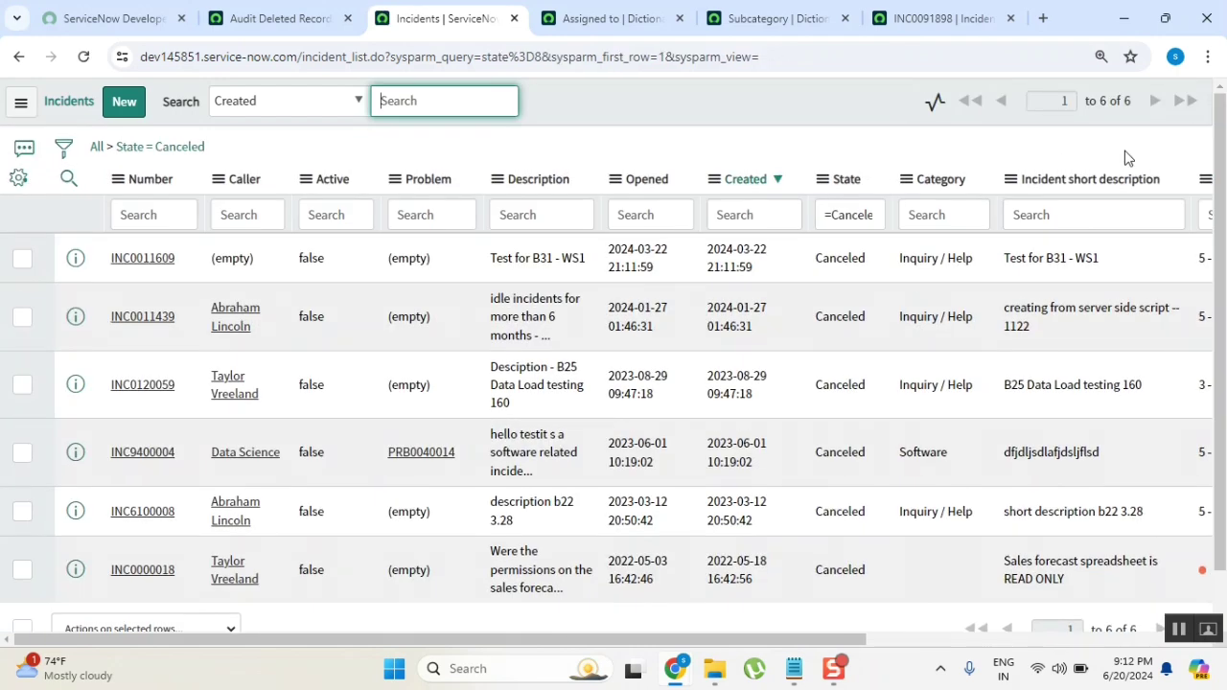
pyautogui.scroll(-1, 1054, 246)
pyautogui.scroll(2, 1056, 240)
# Add an OR condition State is Closed to the State is Canceled filter and run it.
pyautogui.click(63, 147)
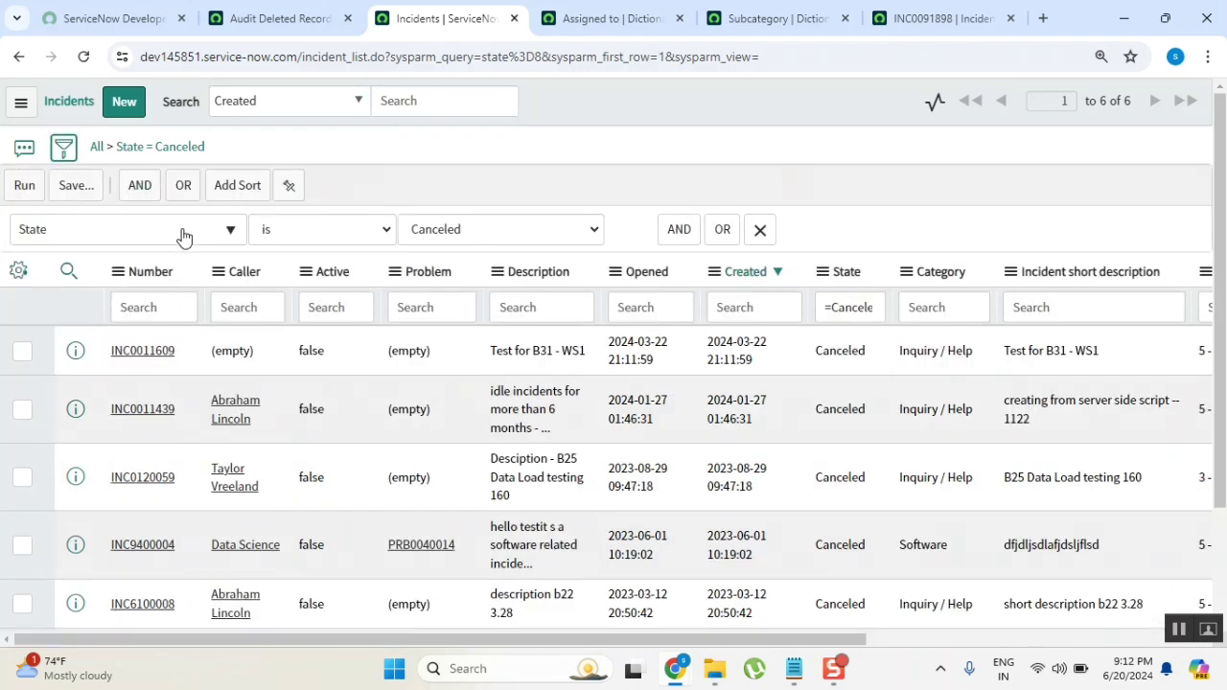
pyautogui.click(182, 232)
pyautogui.scroll(10, 154, 412)
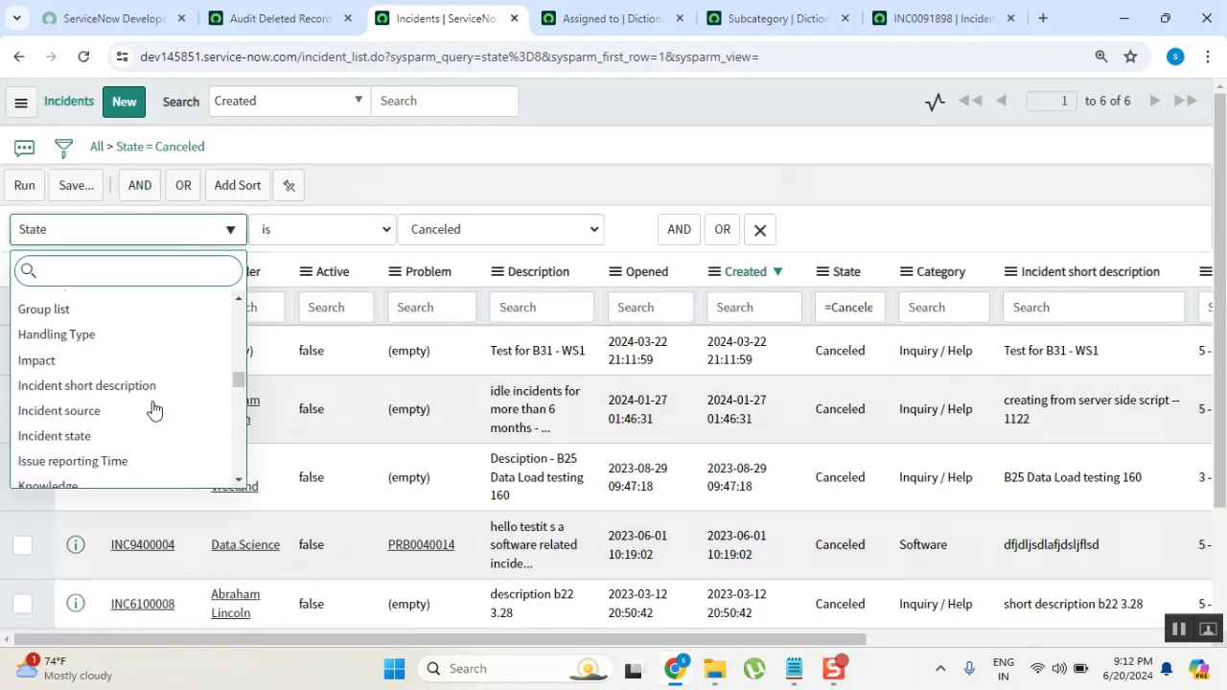
pyautogui.press('Escape')
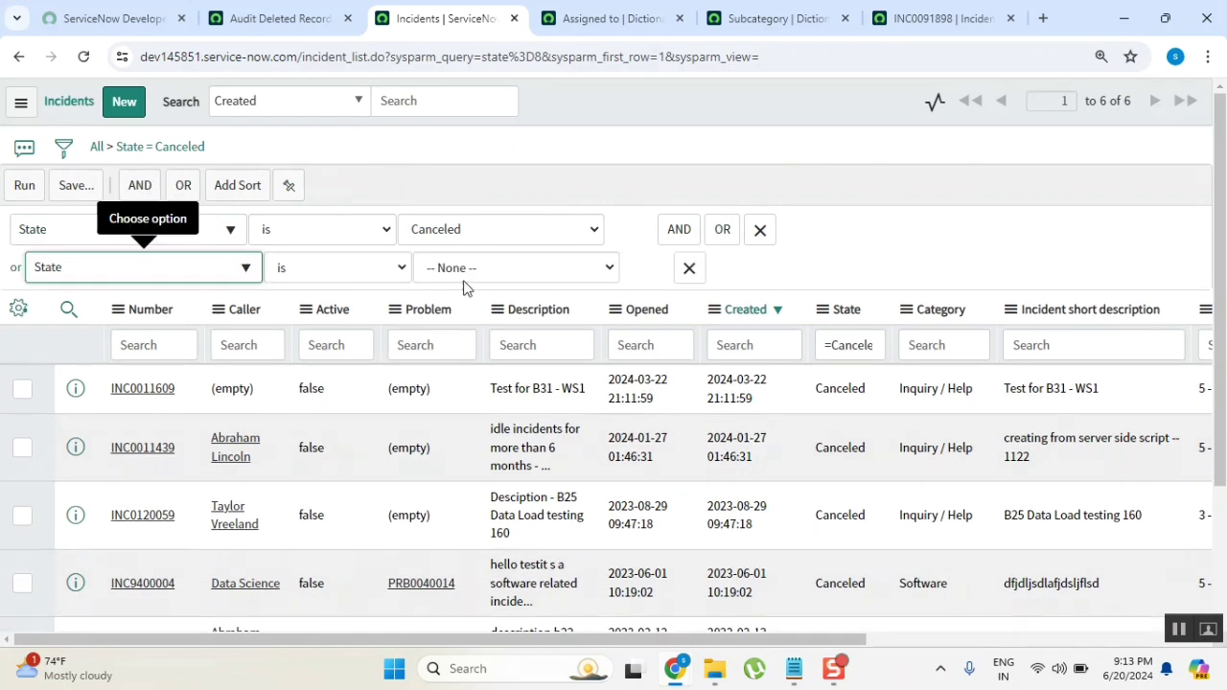
pyautogui.click(470, 269)
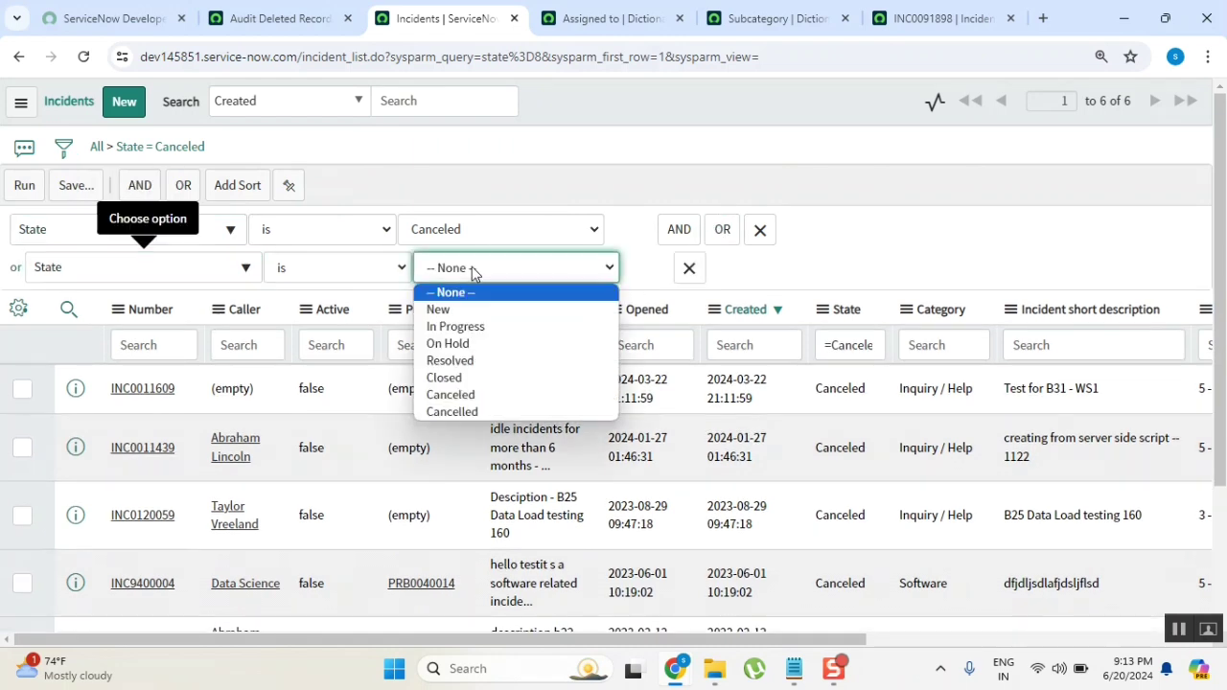
pyautogui.click(470, 384)
pyautogui.click(24, 185)
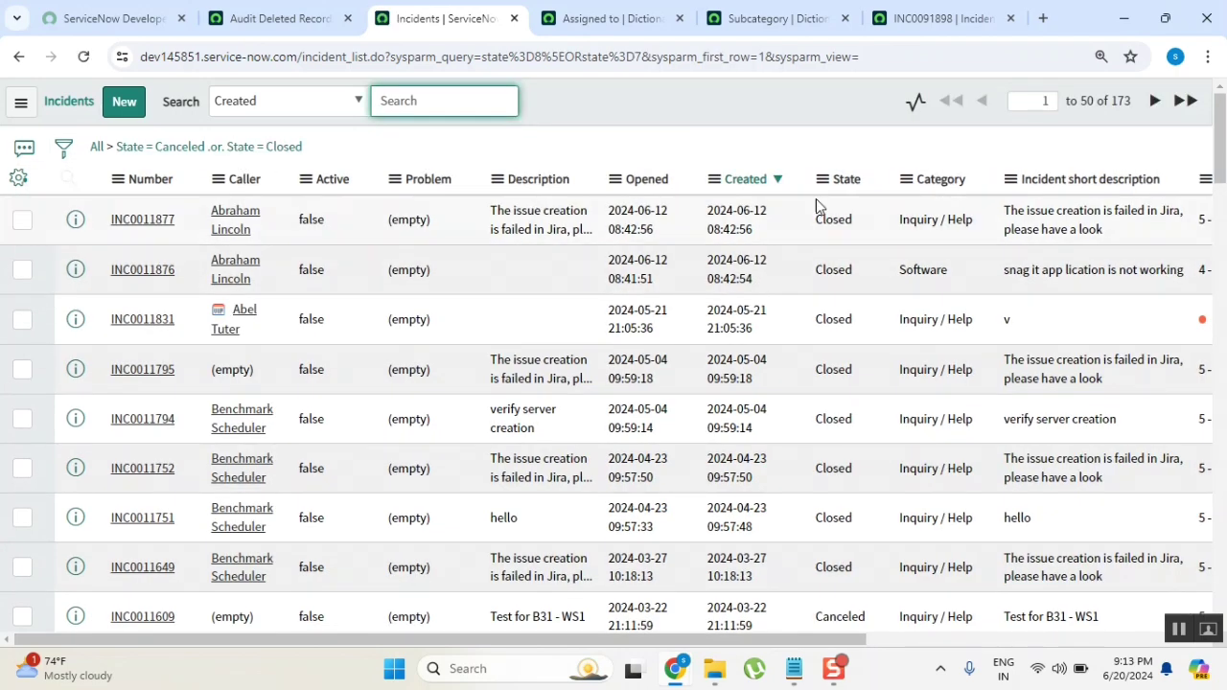
# Remove the OR State is Closed condition, change the remaining condition to State is On Hold and run the filter.
pyautogui.click(63, 149)
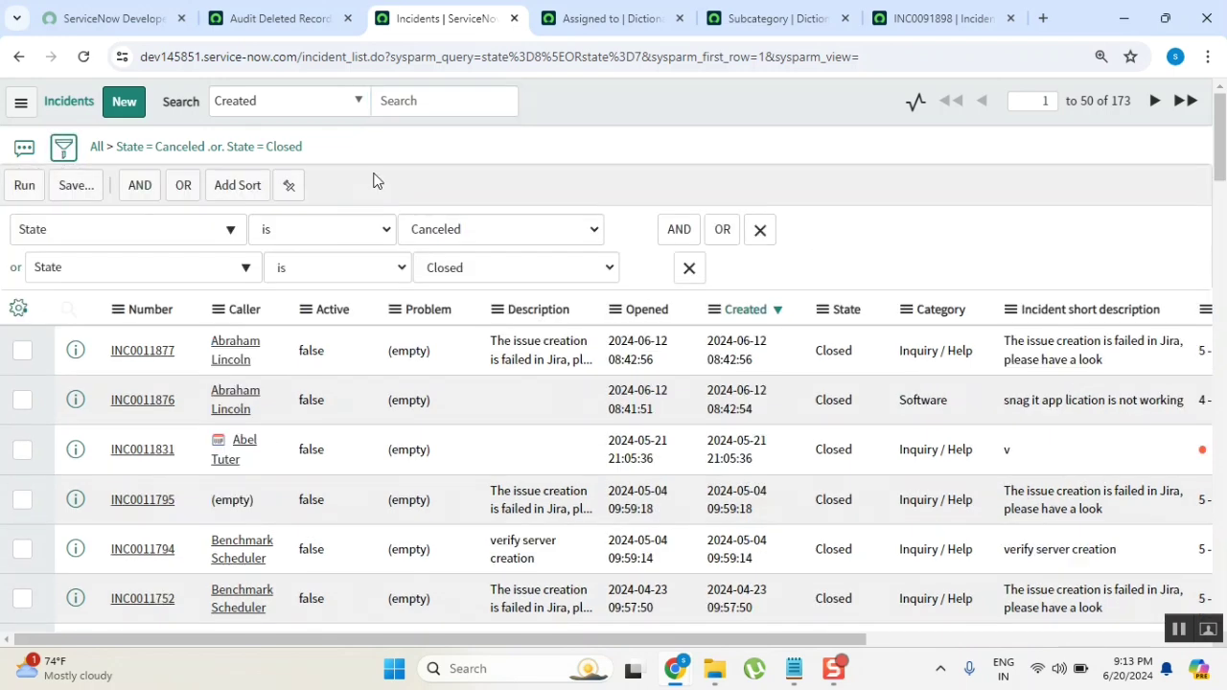
pyautogui.click(689, 269)
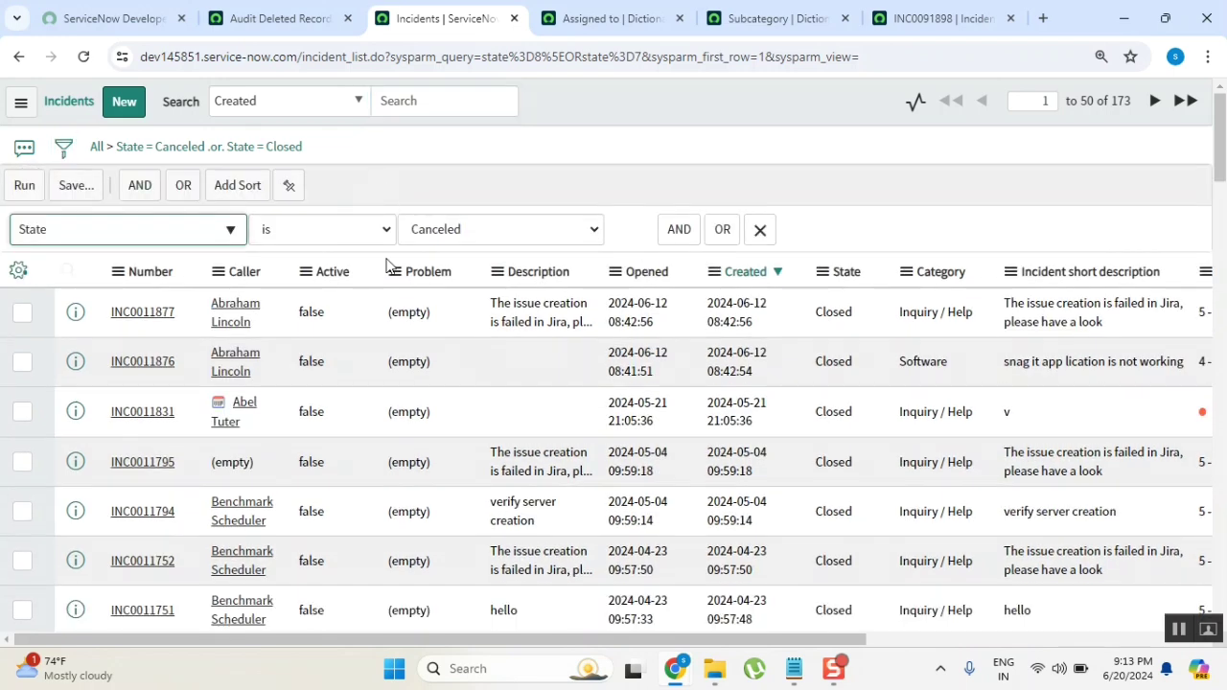
pyautogui.click(467, 230)
pyautogui.click(466, 301)
pyautogui.click(29, 187)
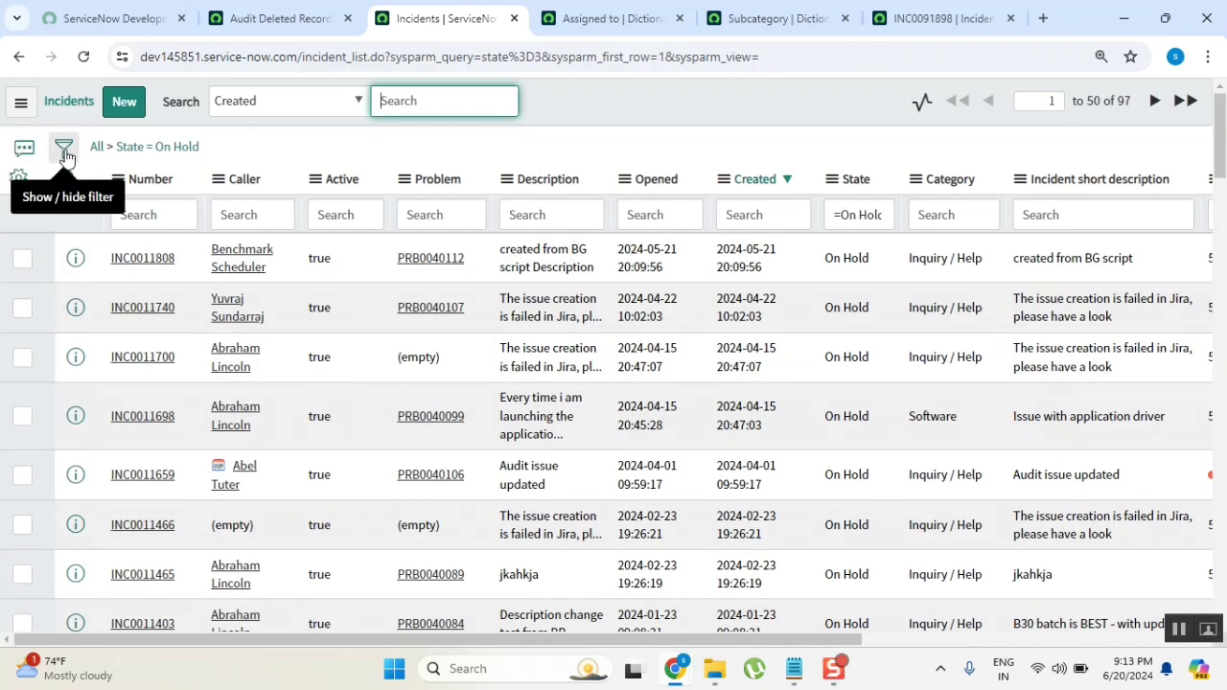
# Change the filter condition to Assigned to is System Administrator and check it against the logged-in user in the Audit Deleted Records tab.
pyautogui.click(65, 153)
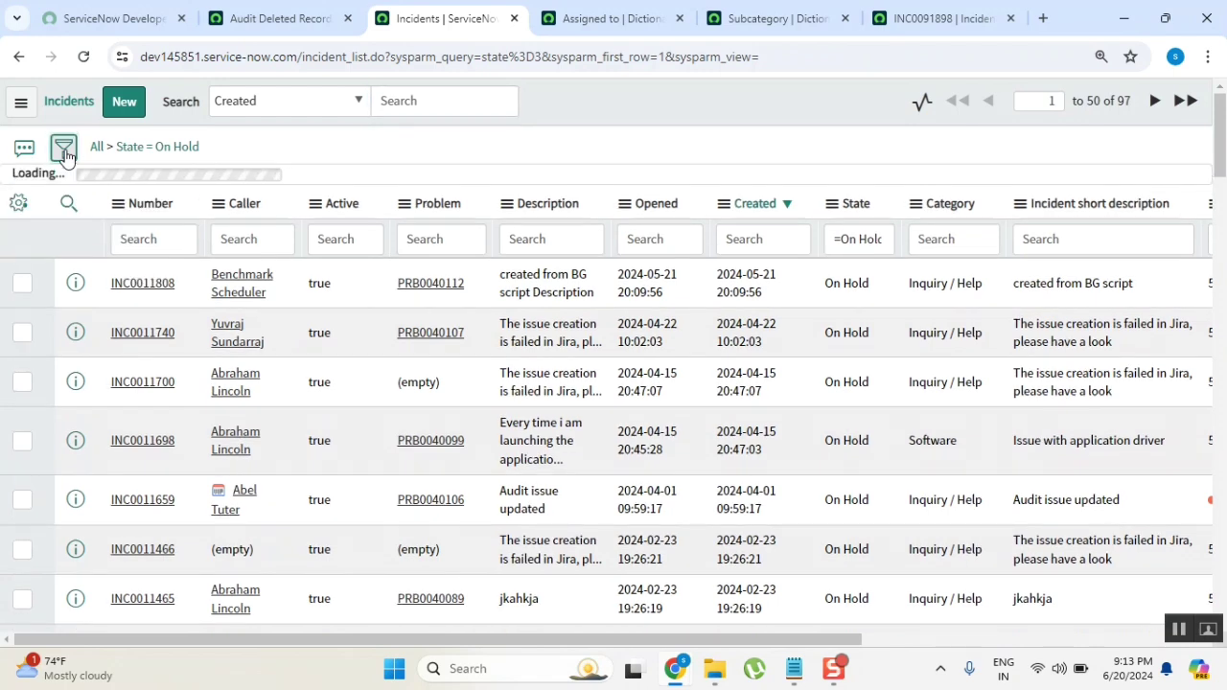
pyautogui.click(174, 240)
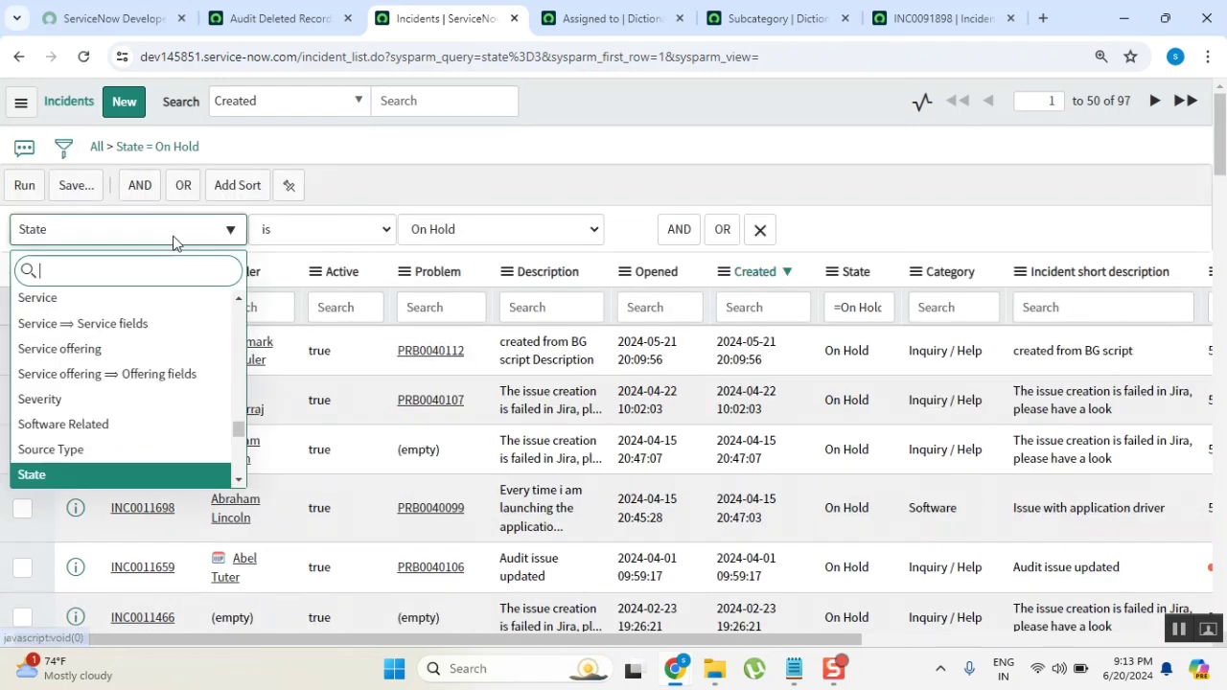
pyautogui.write('ass')
pyautogui.click(134, 329)
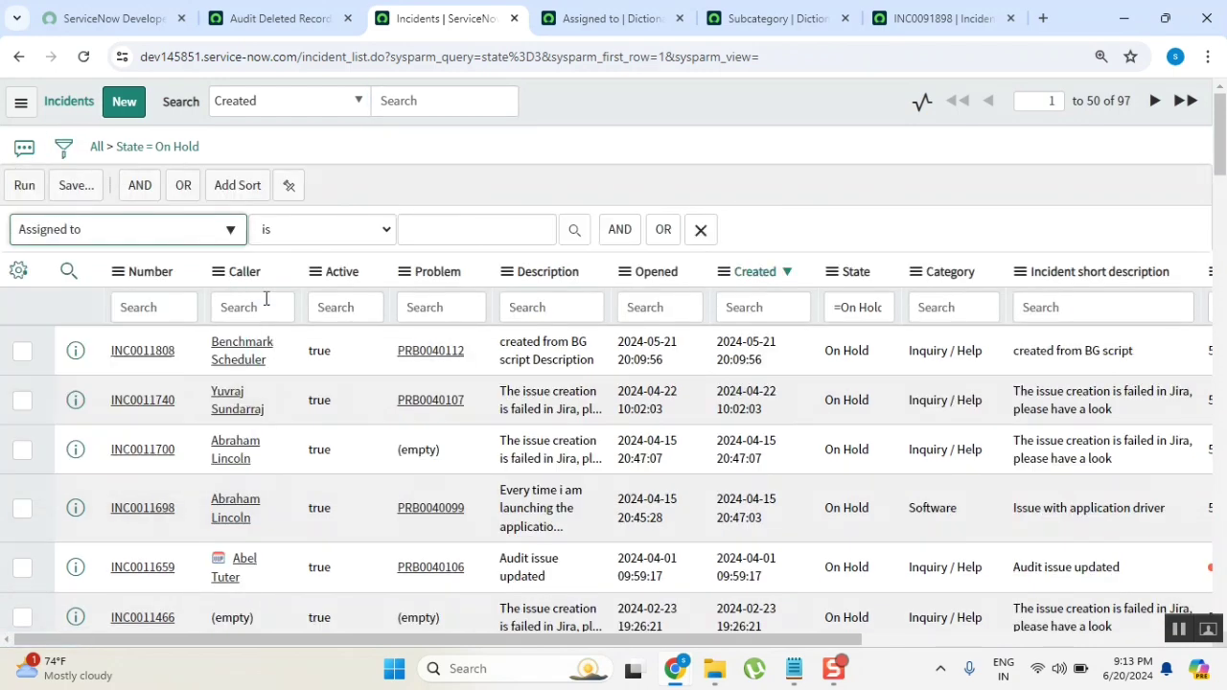
pyautogui.click(350, 234)
pyautogui.click(447, 228)
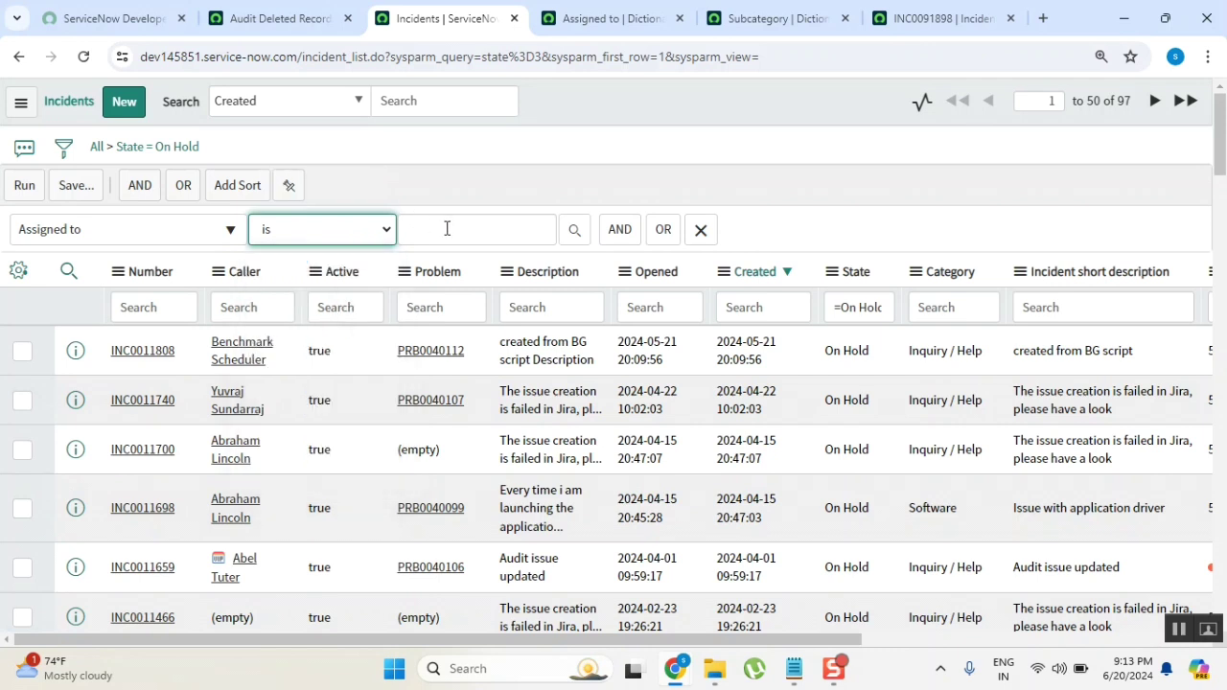
pyautogui.click(506, 230)
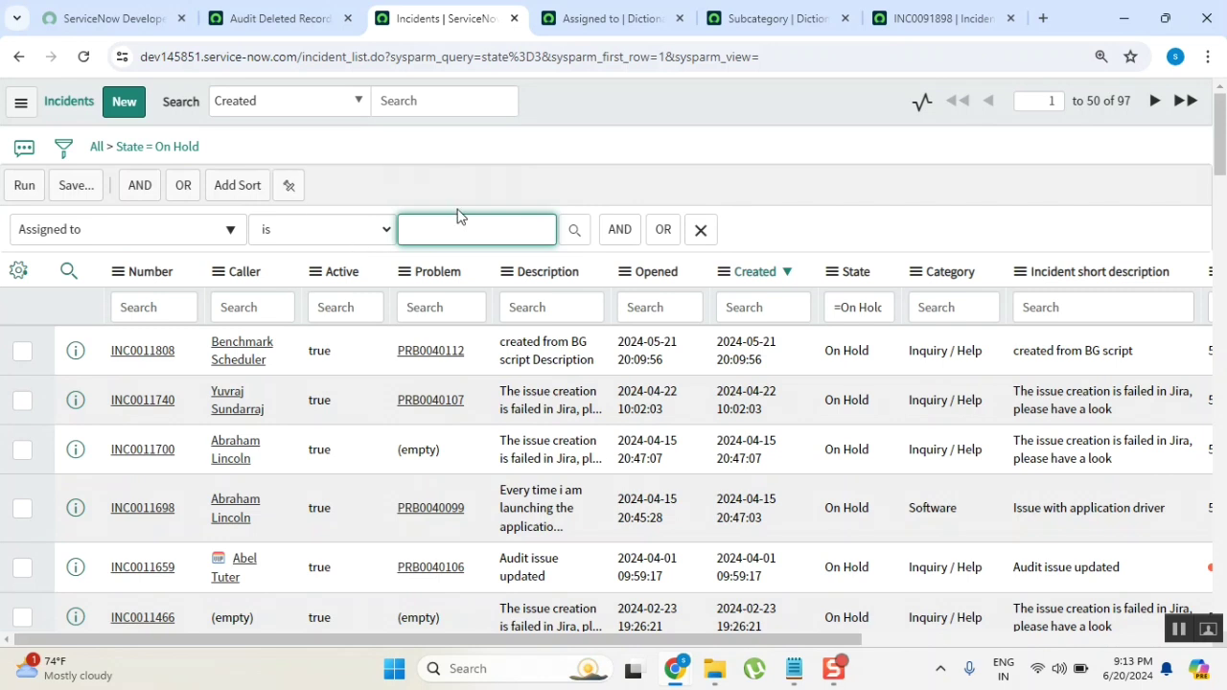
pyautogui.write('sy')
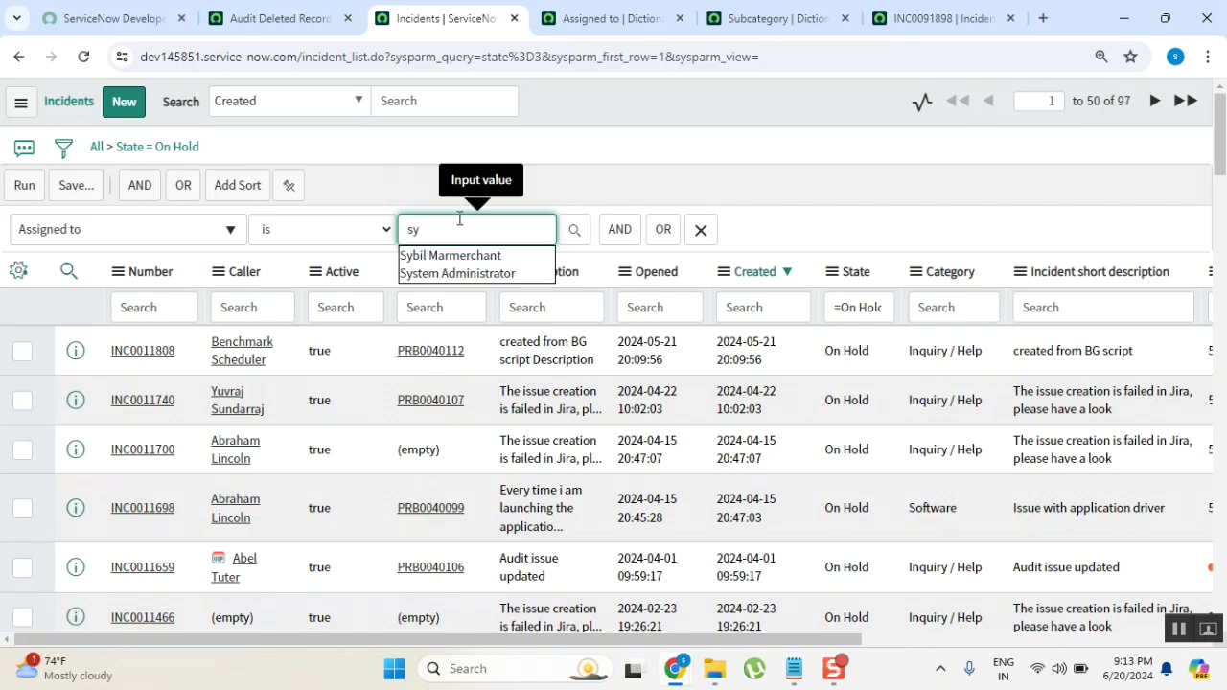
pyautogui.click(497, 275)
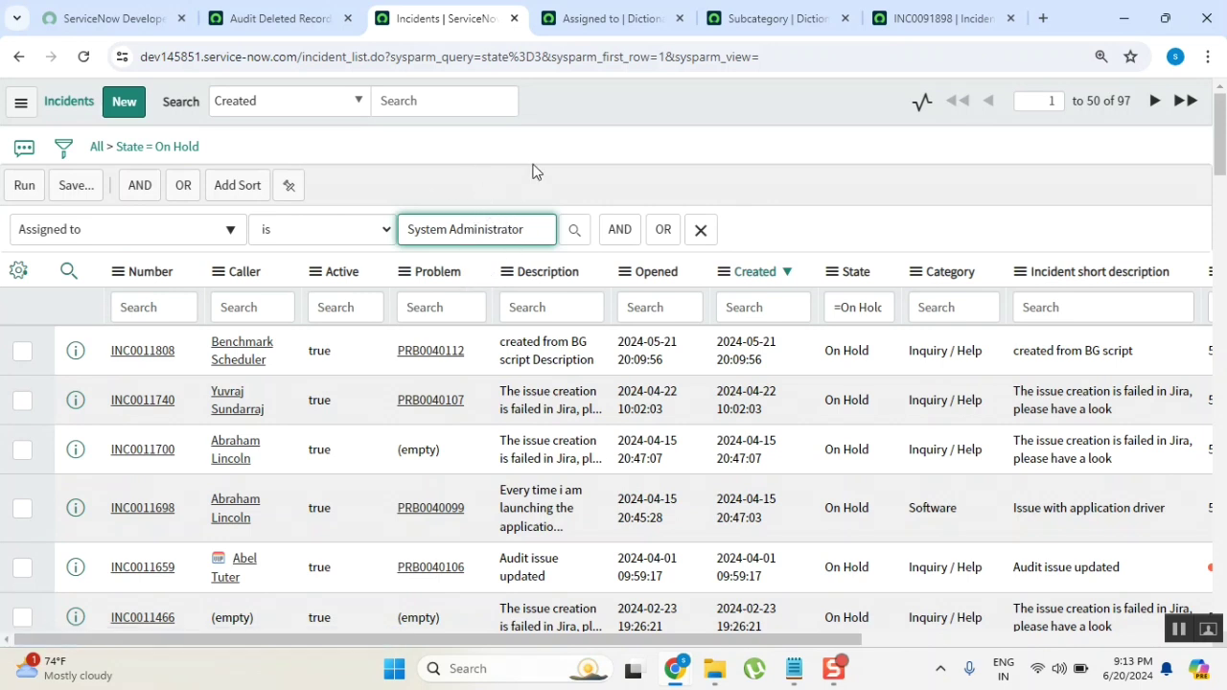
pyautogui.click(537, 92)
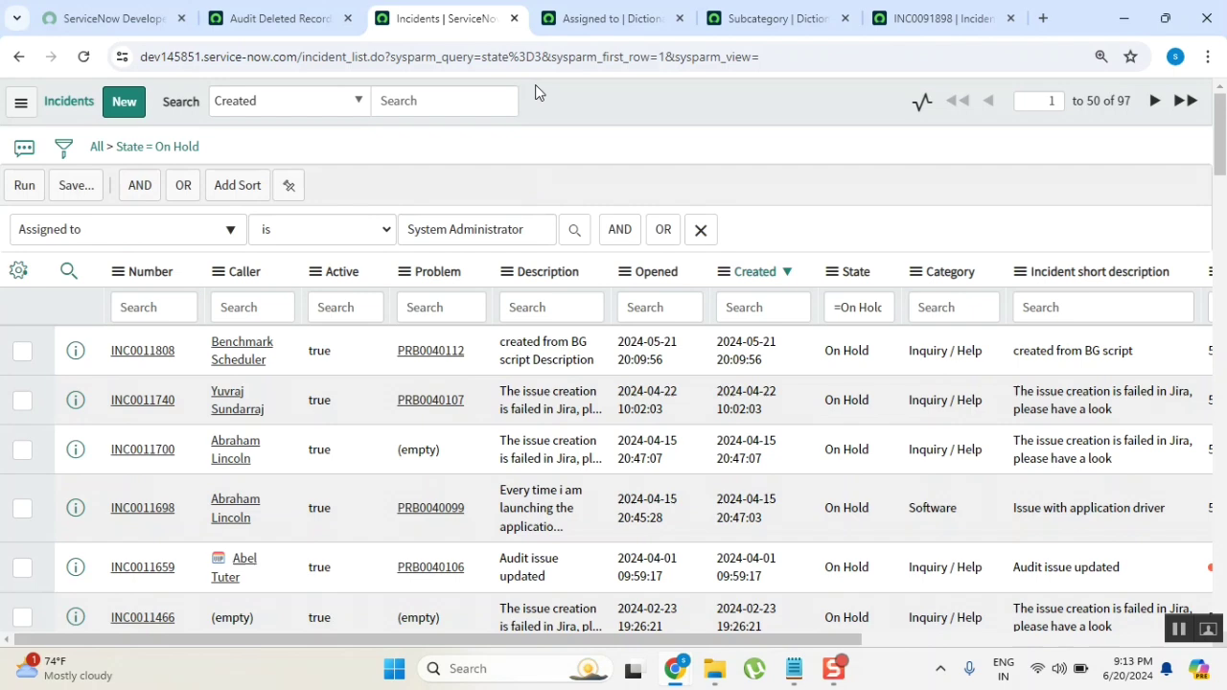
pyautogui.click(287, 19)
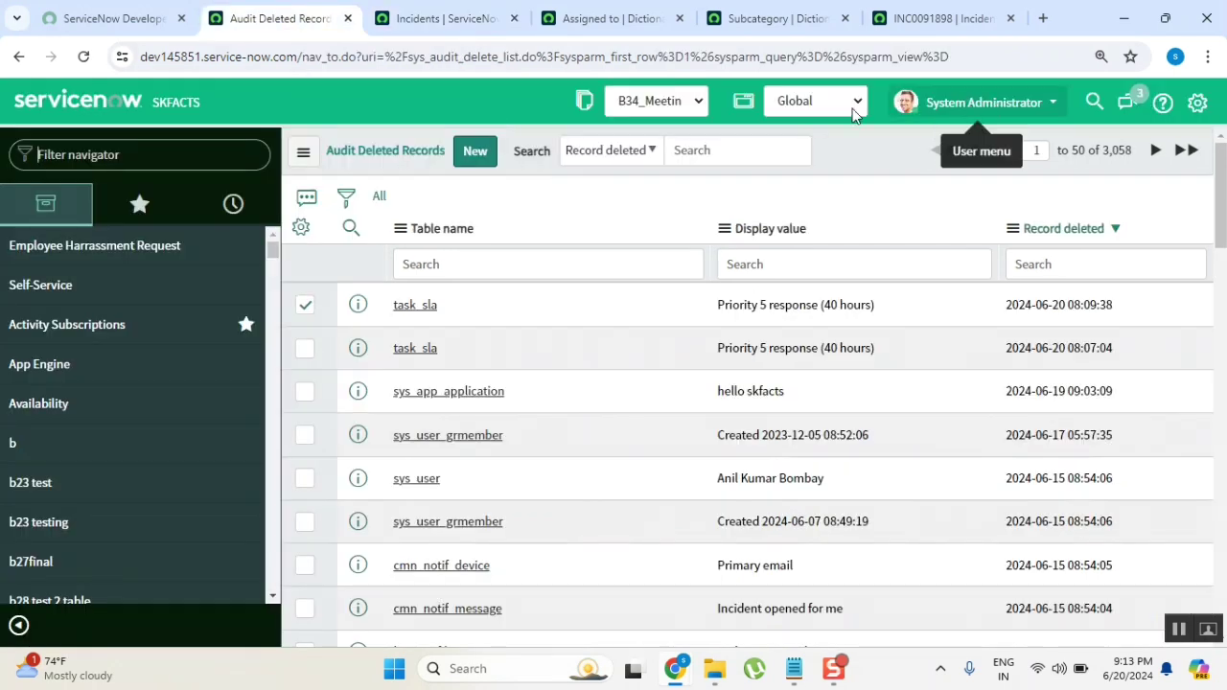
pyautogui.click(453, 19)
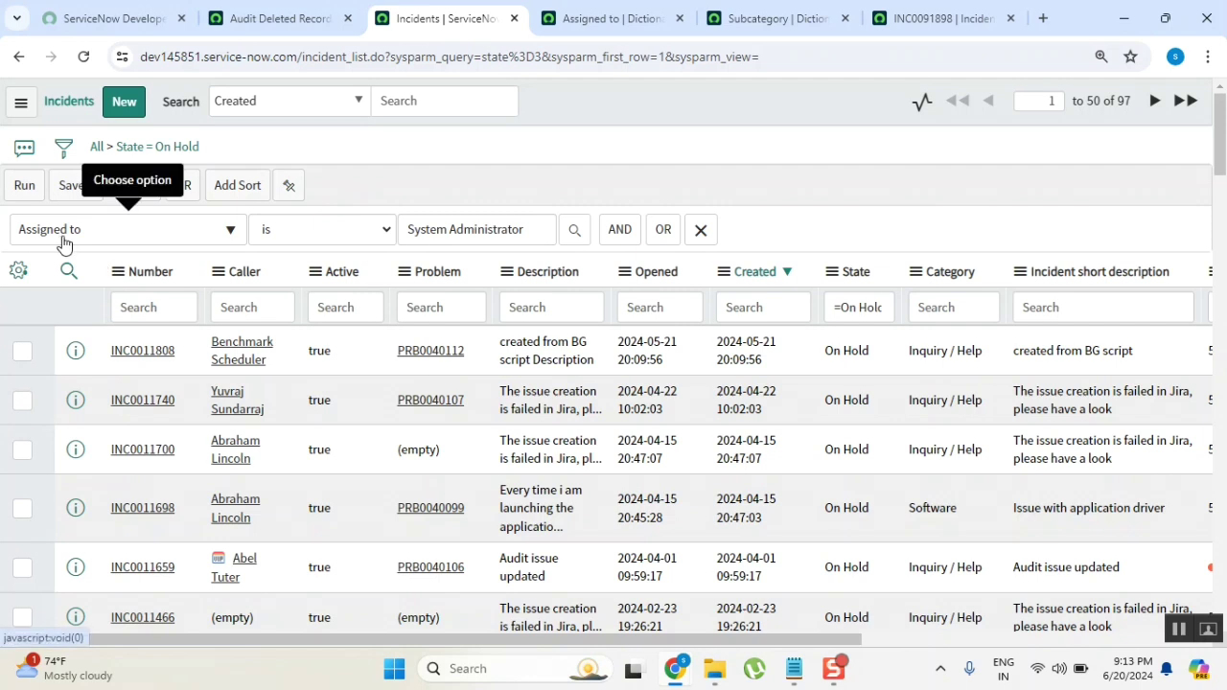
# Run the incident filter with Assigned to is (dynamic) Me, and reset the list to all records.
pyautogui.click(316, 229)
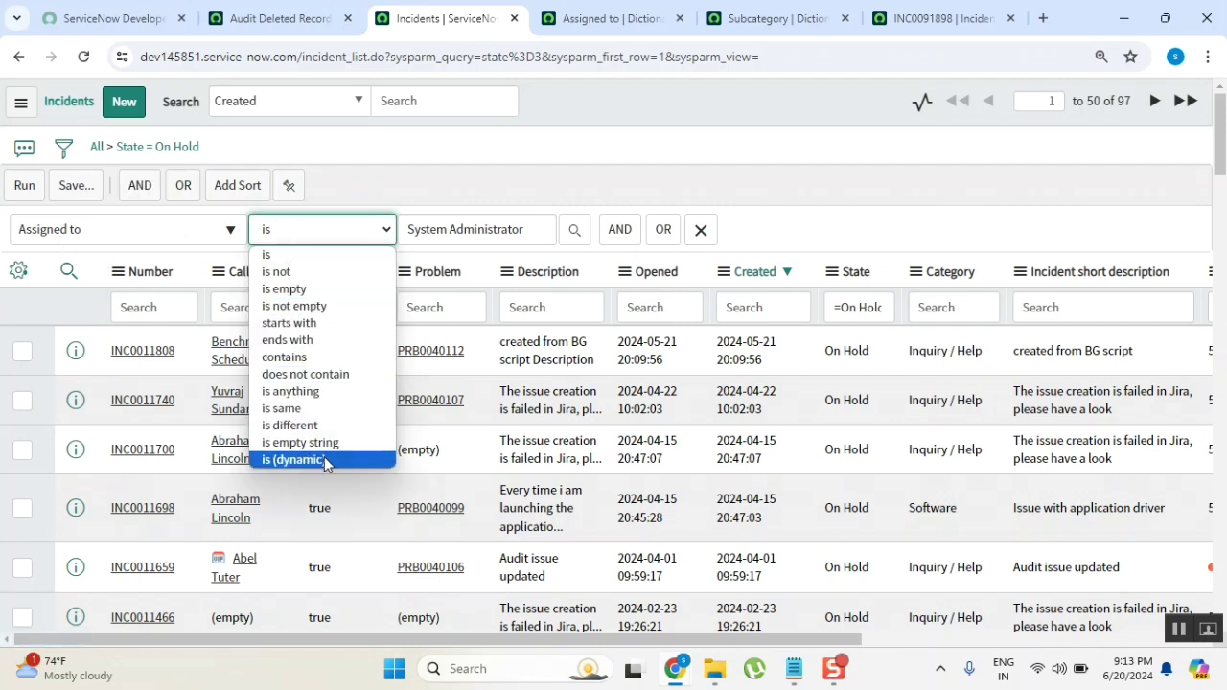
pyautogui.press('Escape')
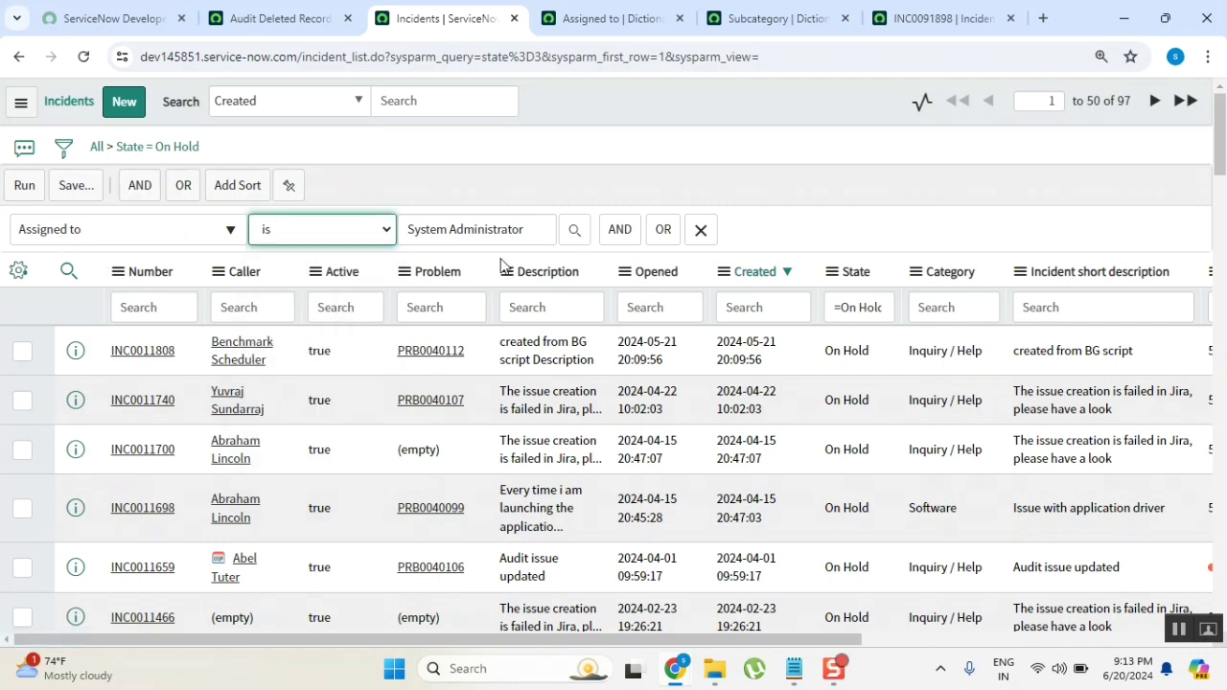
pyautogui.press('Down')
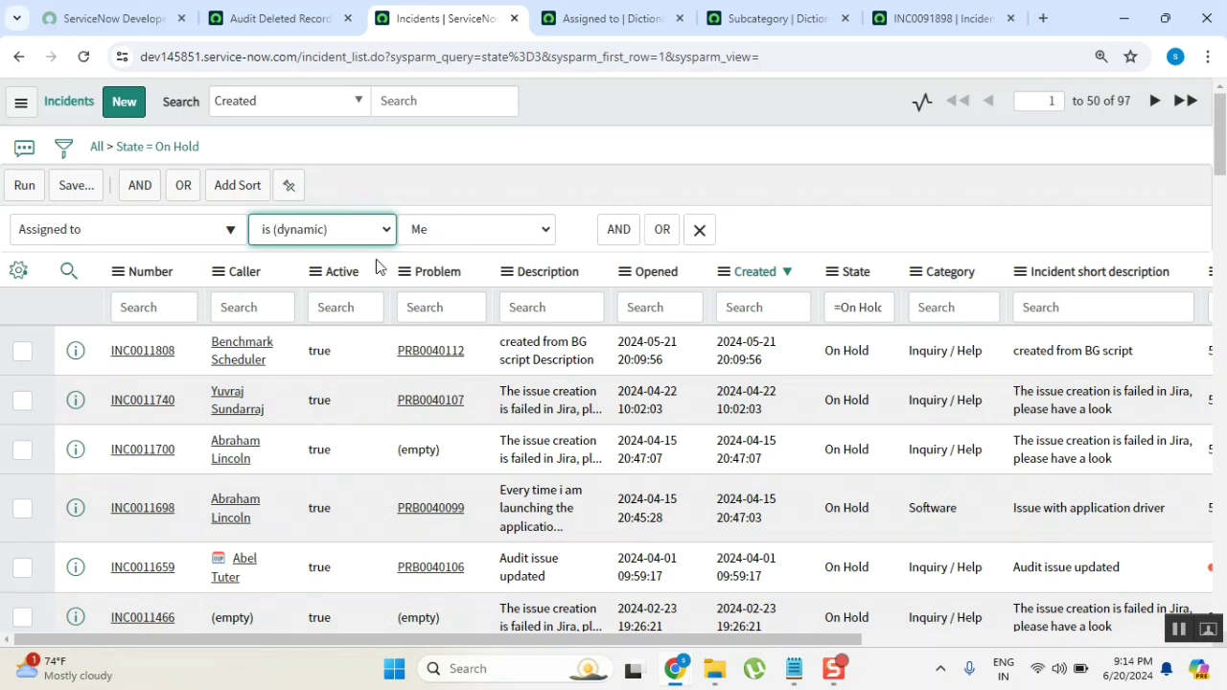
pyautogui.click(471, 234)
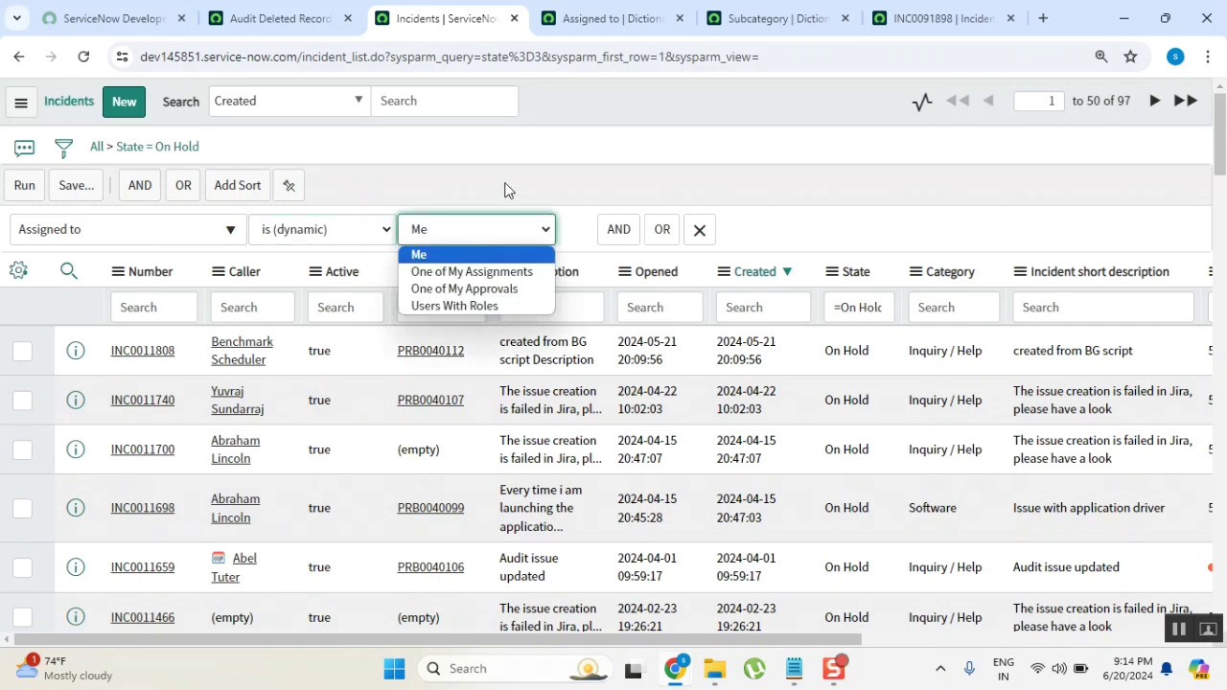
pyautogui.click(508, 190)
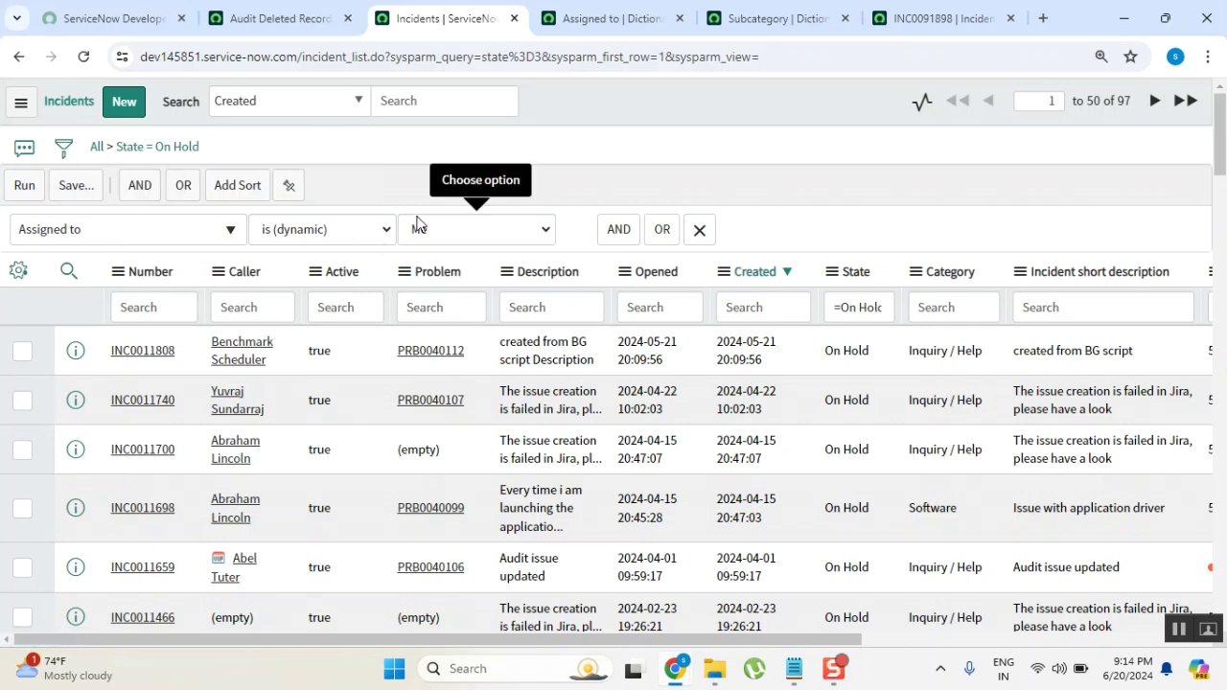
pyautogui.click(261, 21)
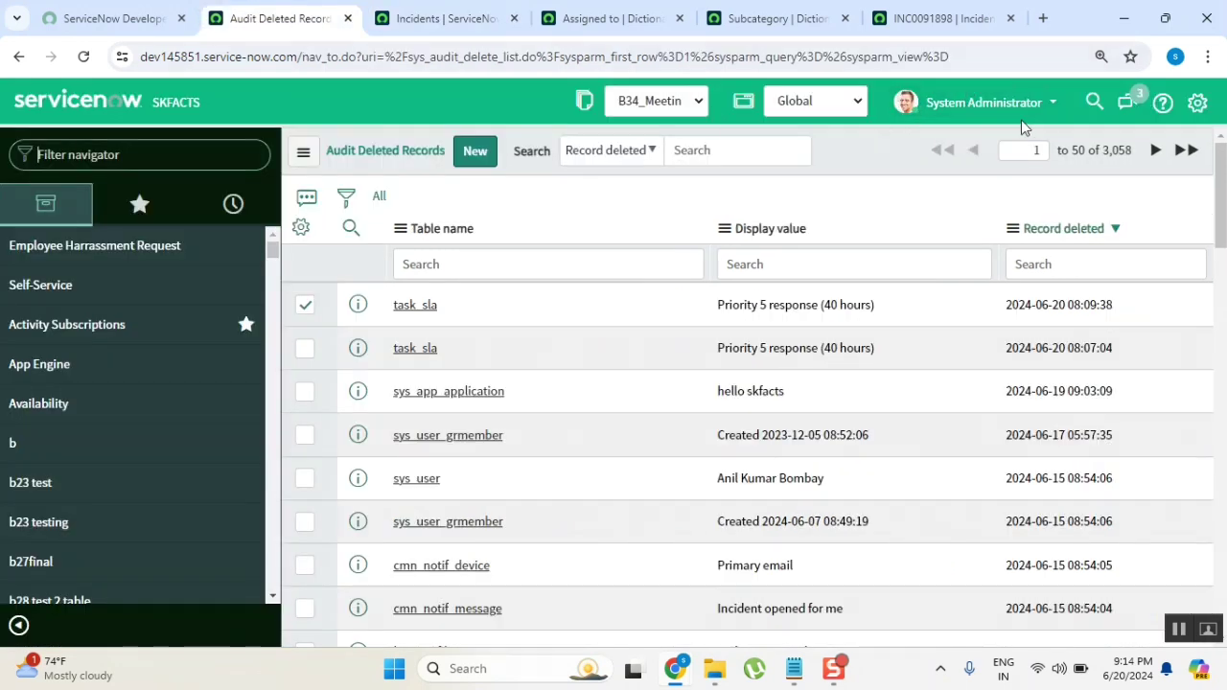
pyautogui.click(466, 23)
pyautogui.click(21, 189)
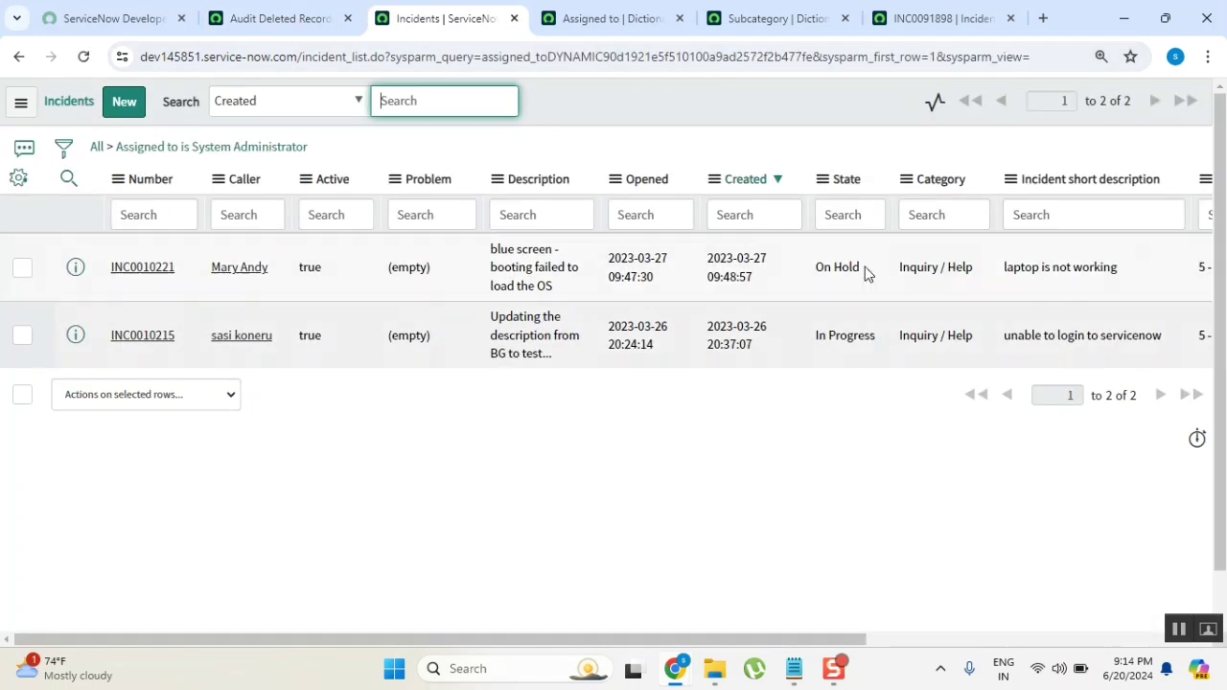
pyautogui.click(97, 149)
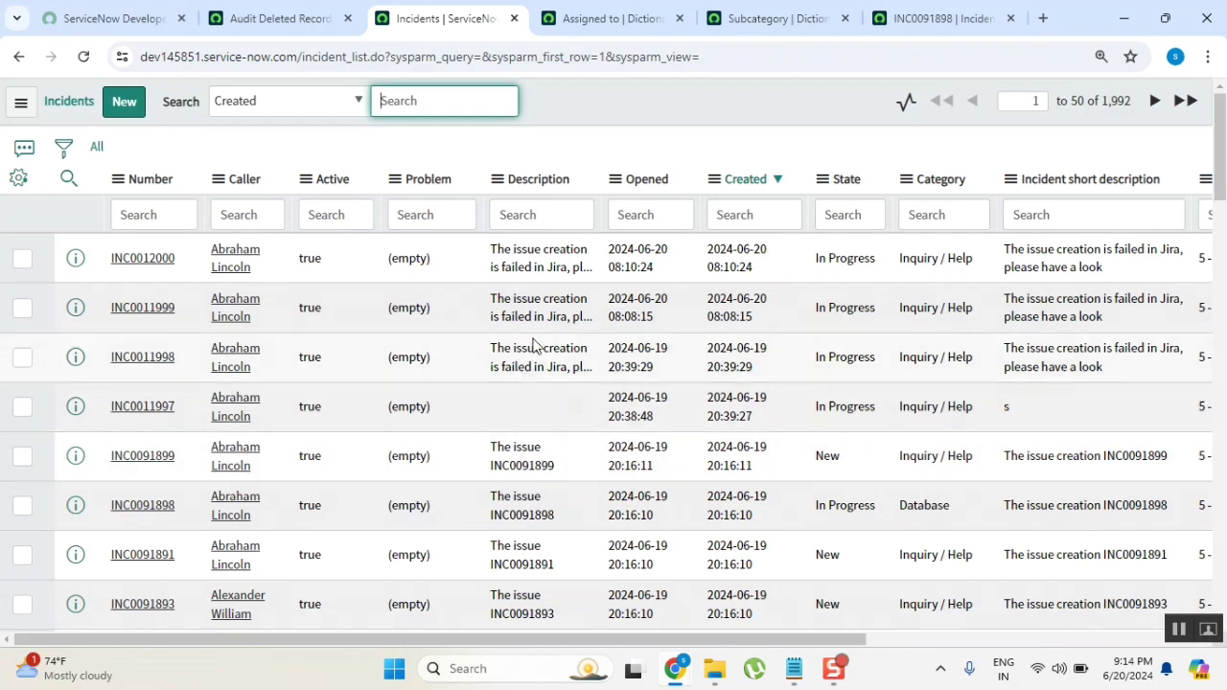
pyautogui.click(636, 106)
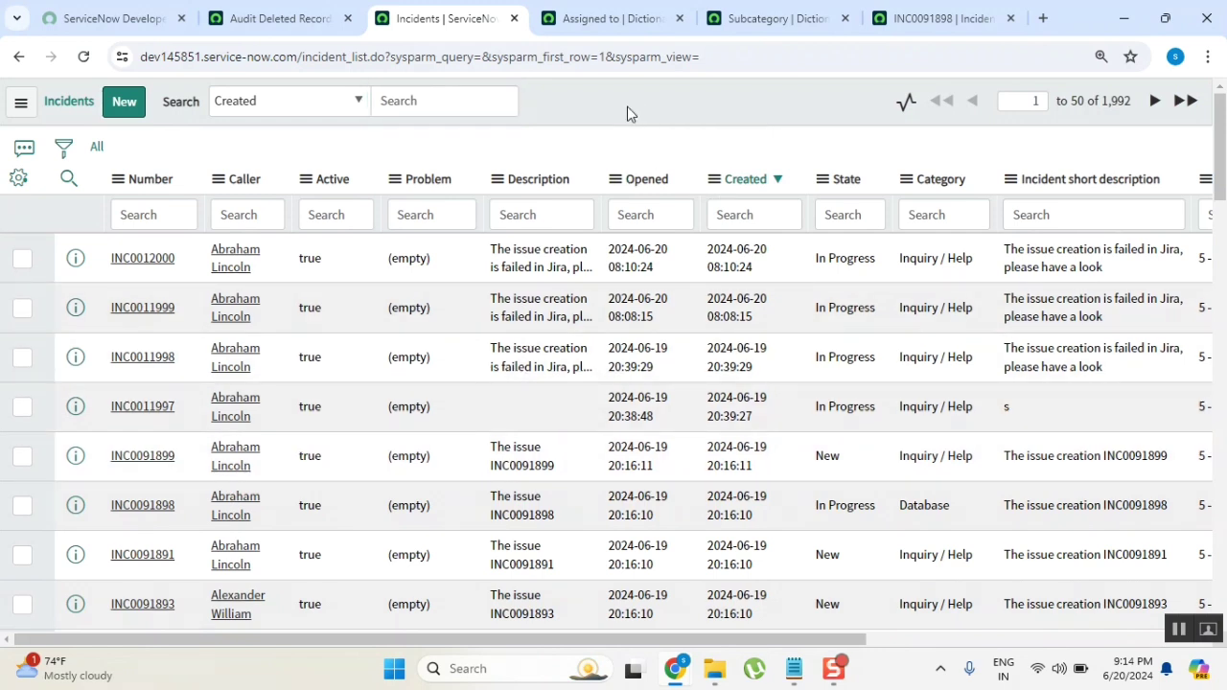
# In the Audit Deleted Records tab, filter the navigator for "incident" and open the Incident application's All list, followed by its Open list.
pyautogui.click(295, 33)
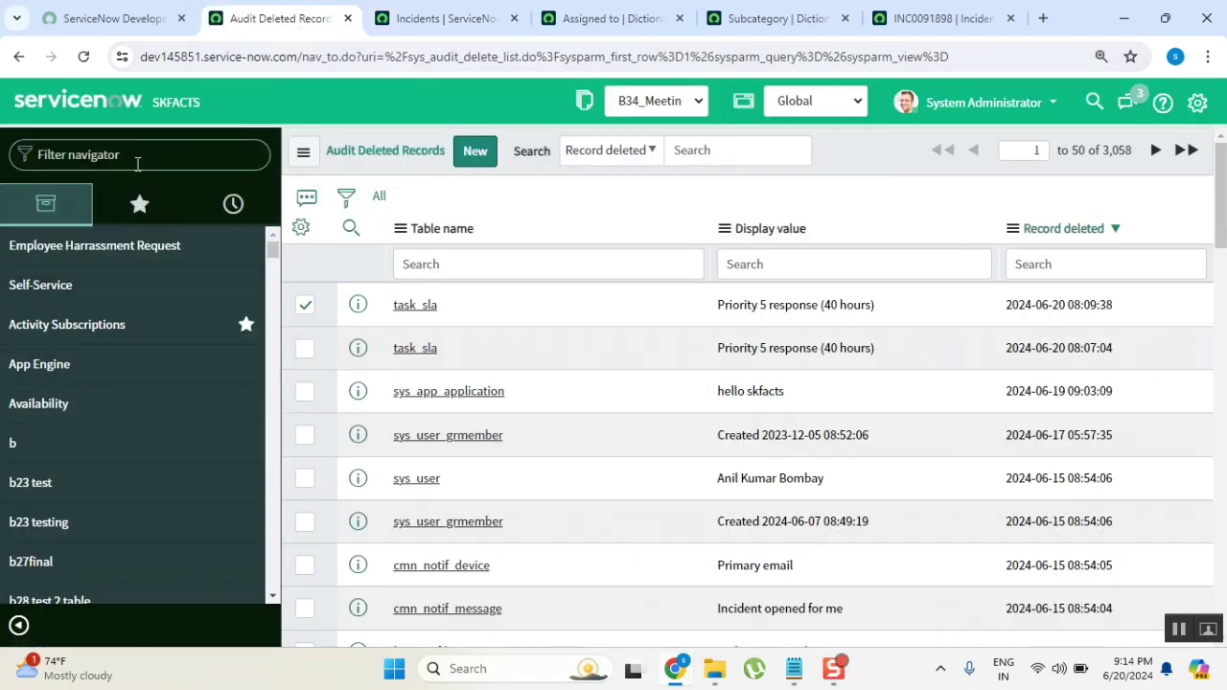
pyautogui.write('incident')
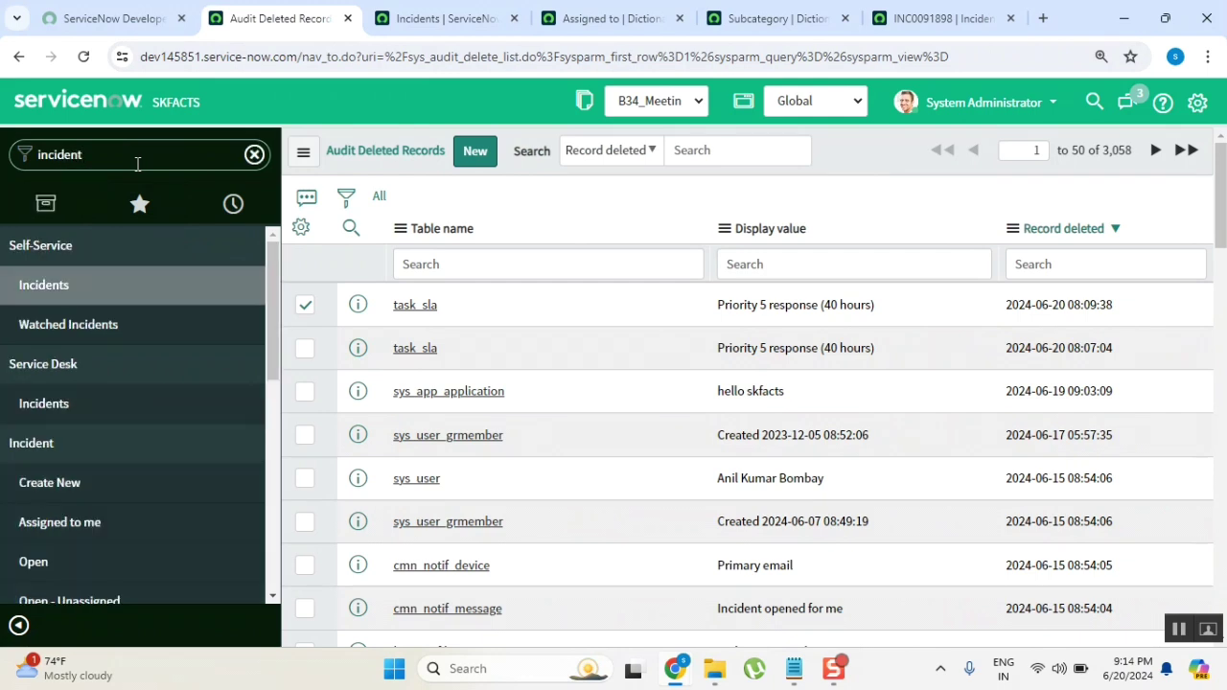
pyautogui.scroll(-2, 163, 361)
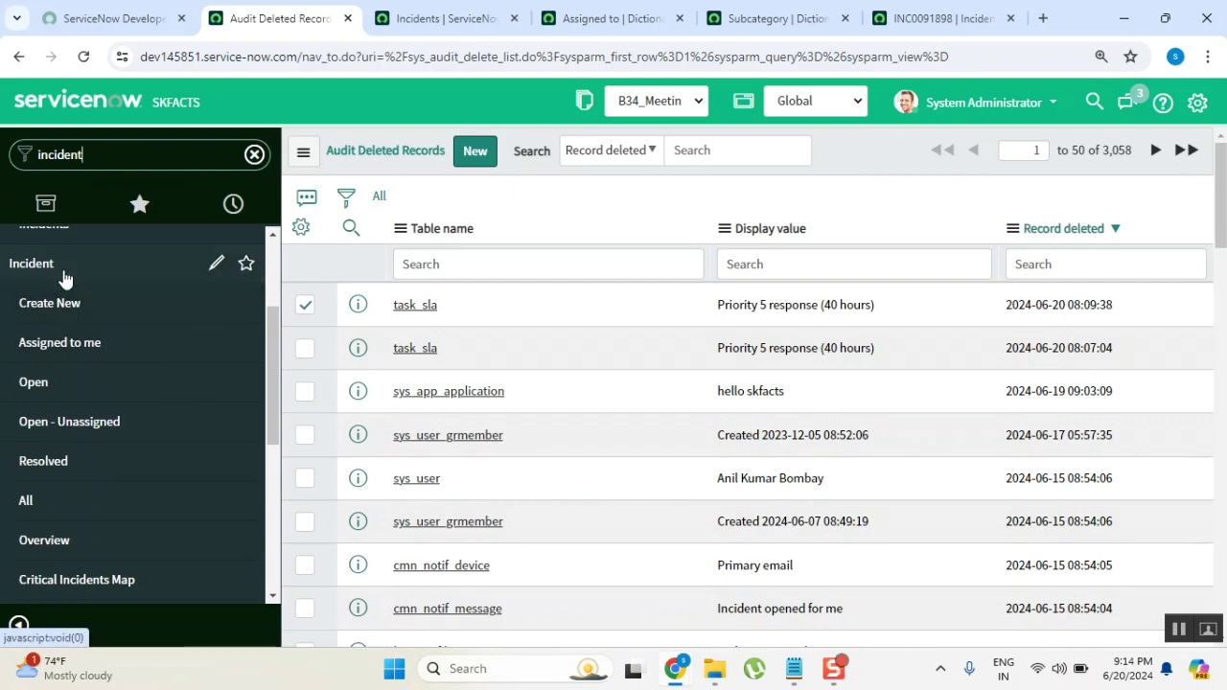
pyautogui.click(34, 518)
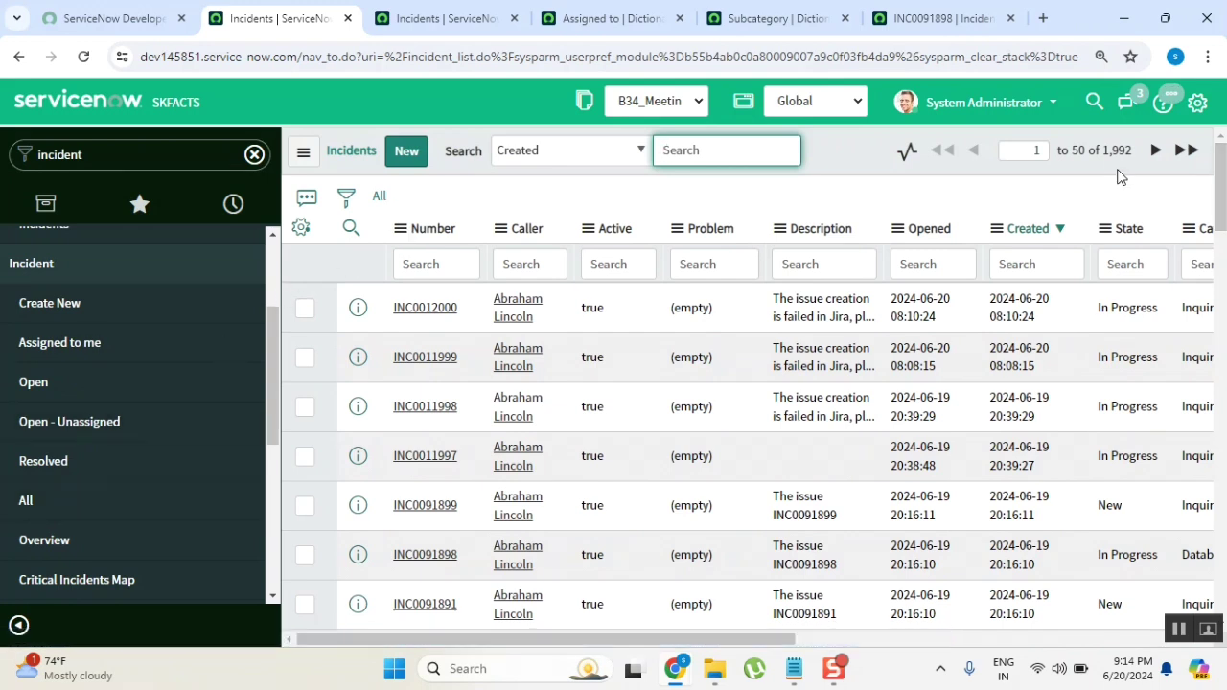
pyautogui.moveTo(1137, 151); pyautogui.dragTo(1097, 152)
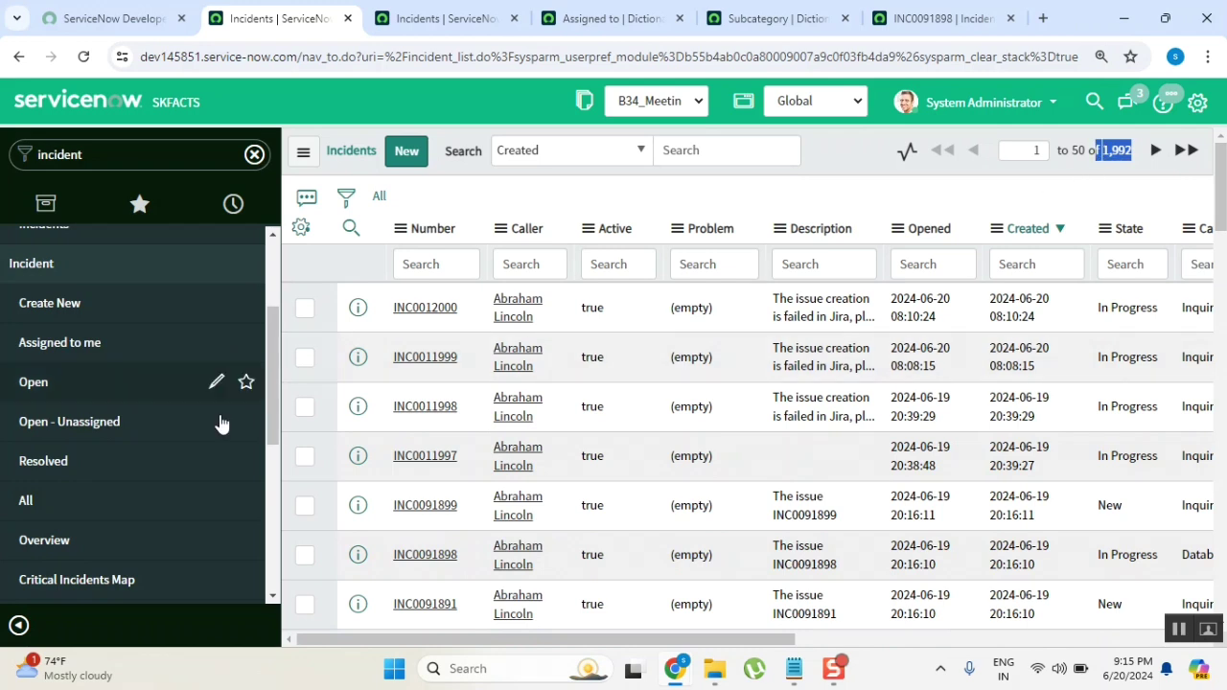
pyautogui.click(31, 383)
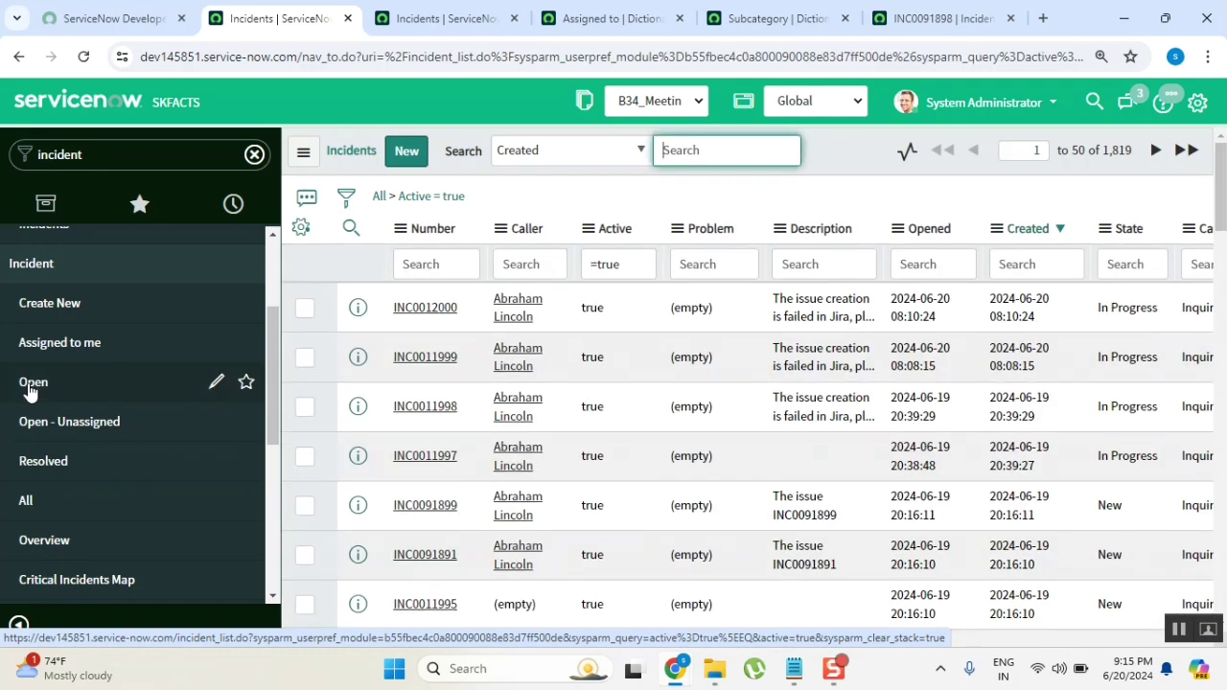
pyautogui.doubleClick(599, 264)
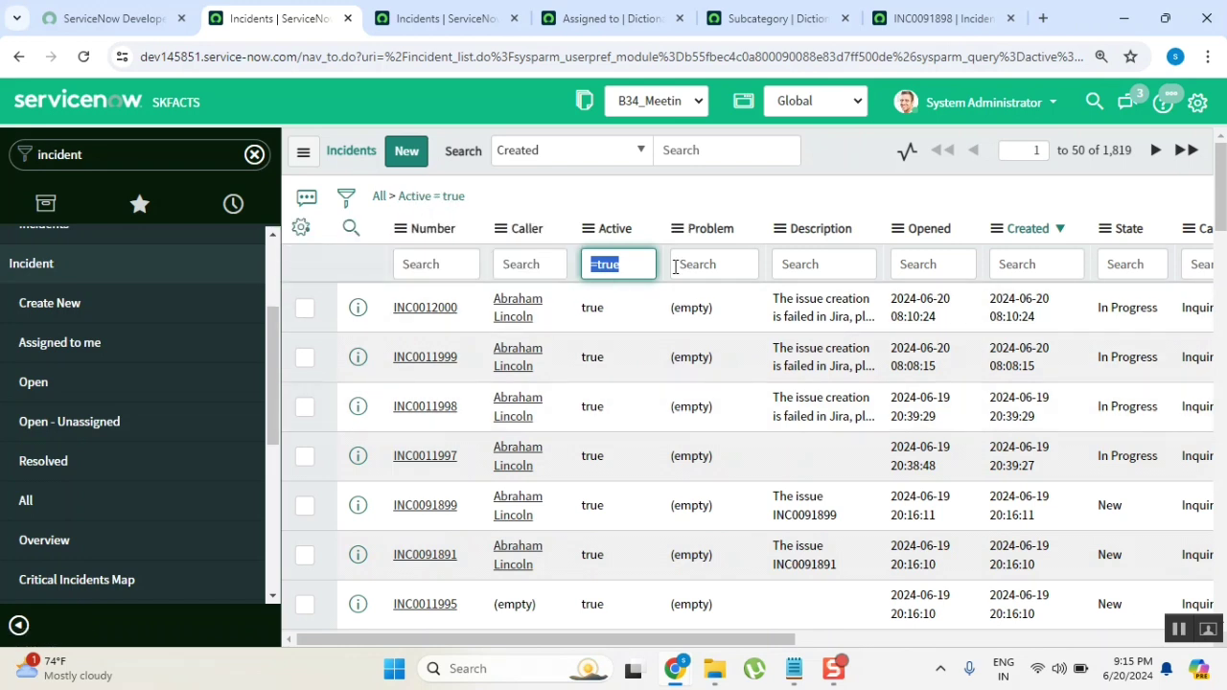
# Switch to the Notepad notes and begin a bracketed addition "(a" at the end of the "open" line.
pyautogui.click(794, 668)
pyautogui.moveTo(623, 283); pyautogui.dragTo(1027, 294)
pyautogui.click(1045, 280)
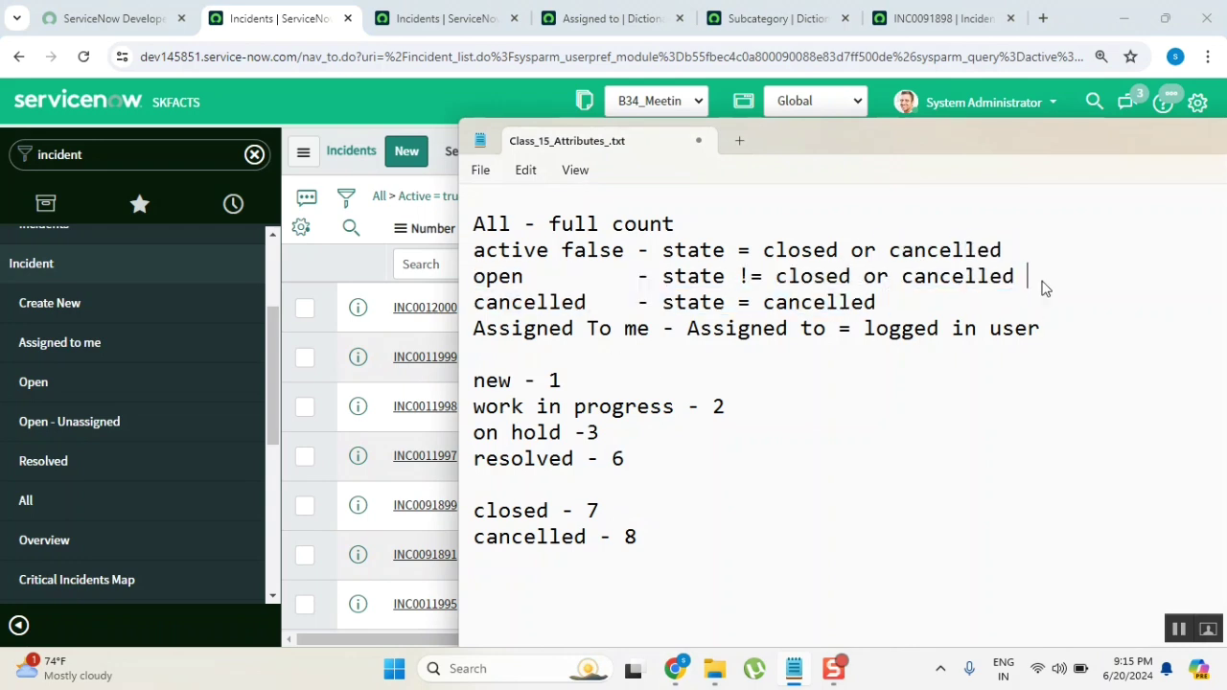
pyautogui.write('(a')
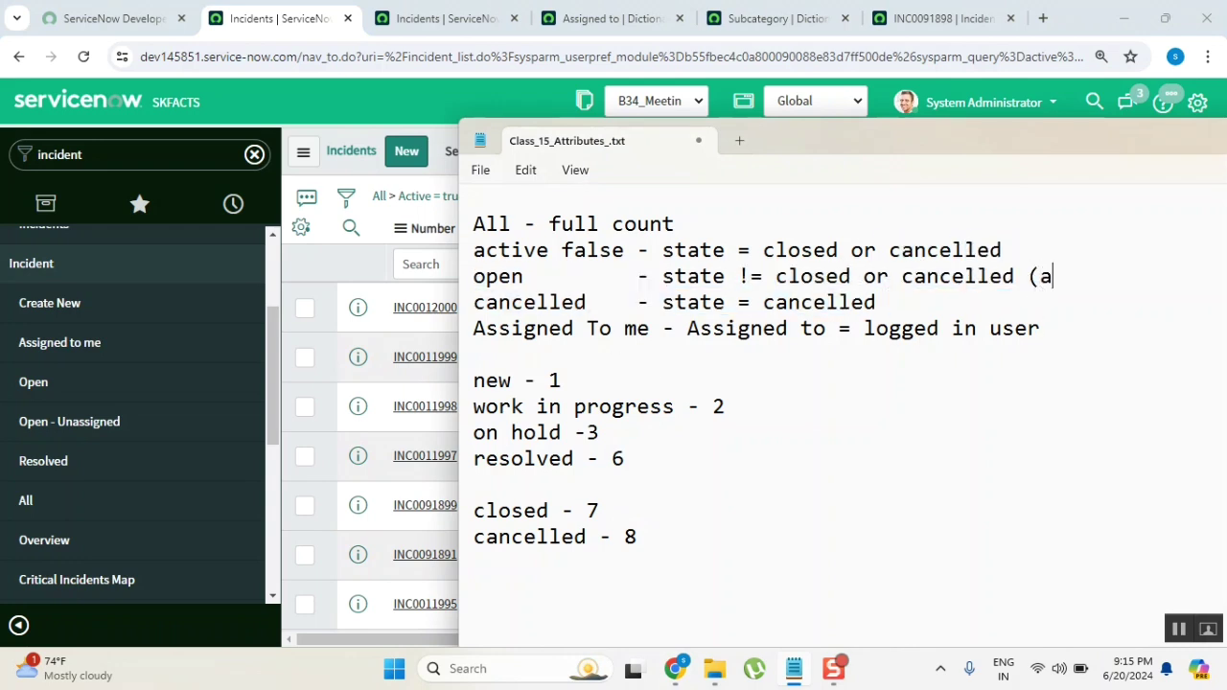